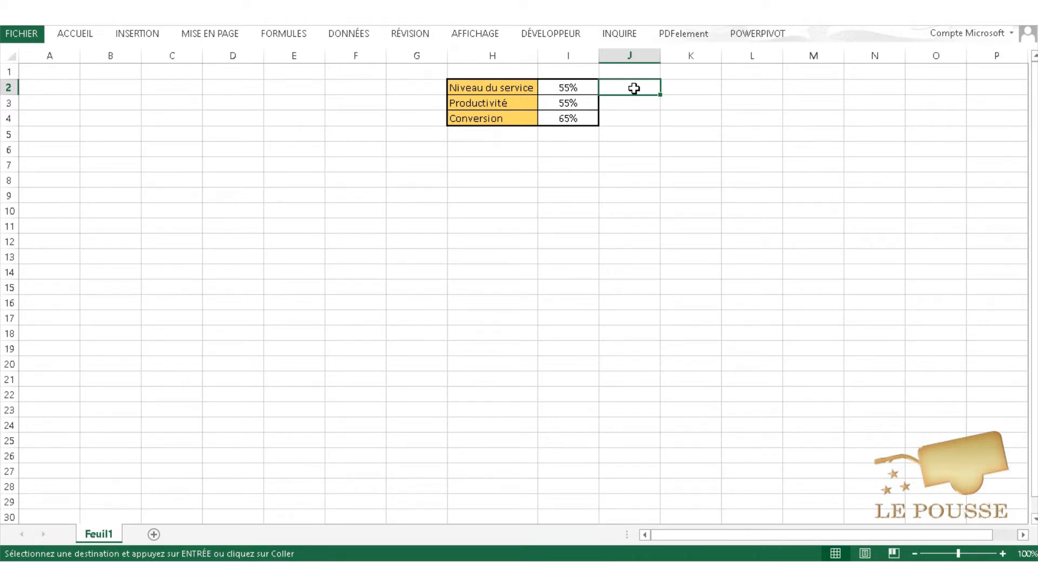
# - Enter the formula =1-I2 in J2 and fill it down to J4 to get each indicator's remainder
pyautogui.write('=1-')
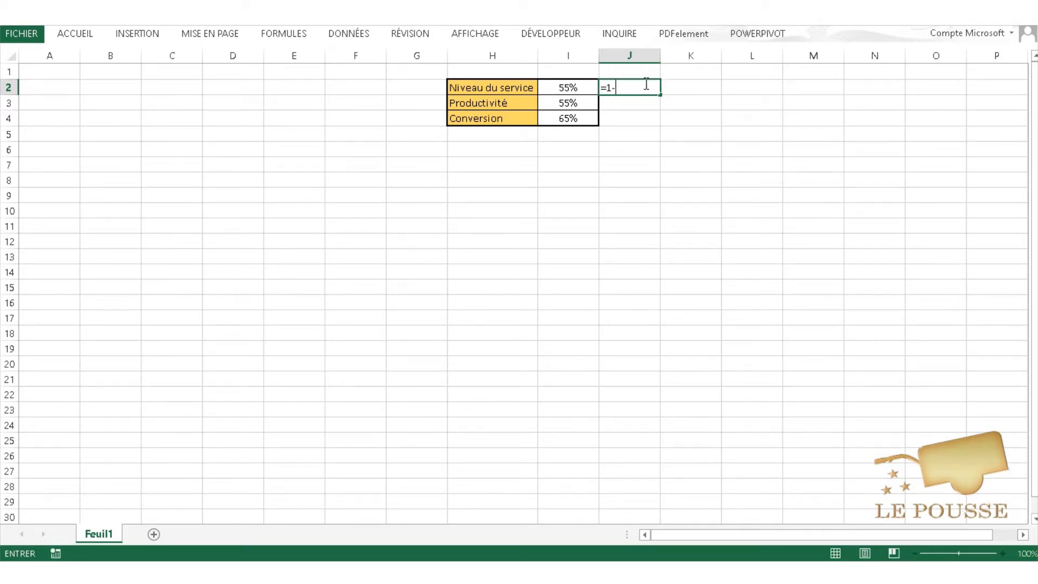
pyautogui.click(572, 88)
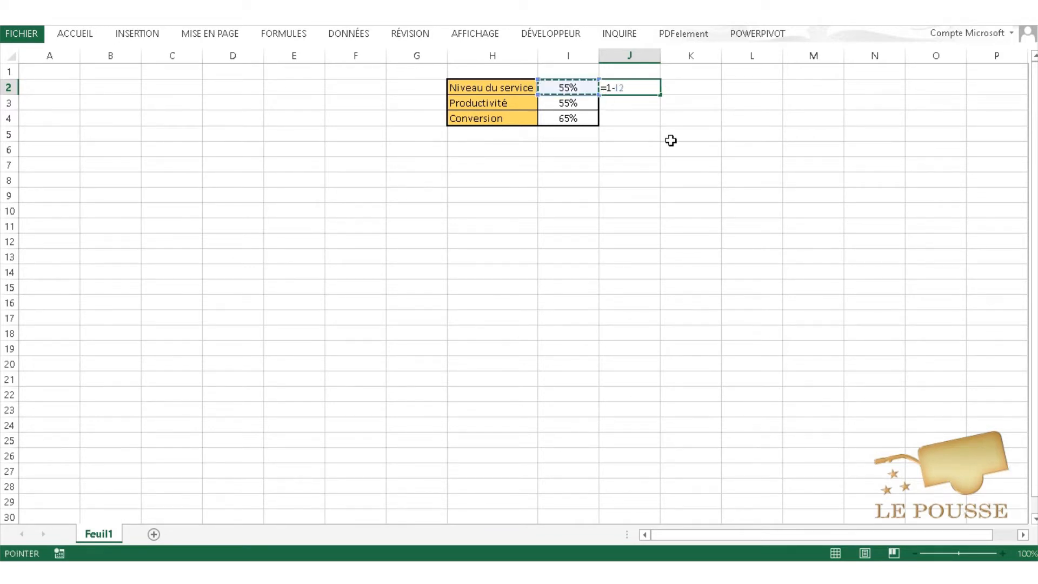
pyautogui.press('Return')
pyautogui.click(644, 85)
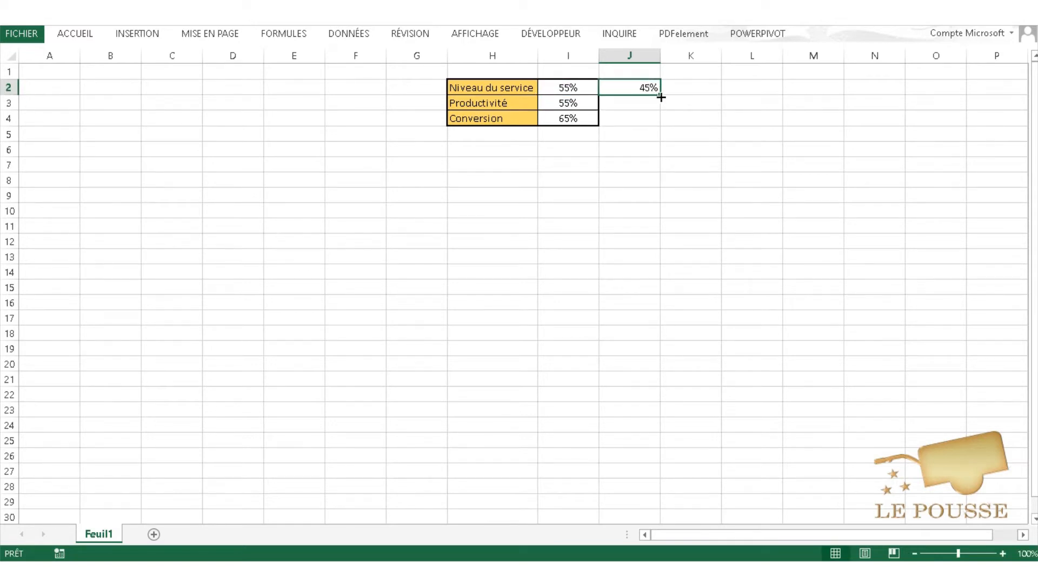
pyautogui.moveTo(660, 97); pyautogui.dragTo(662, 123)
pyautogui.click(639, 101)
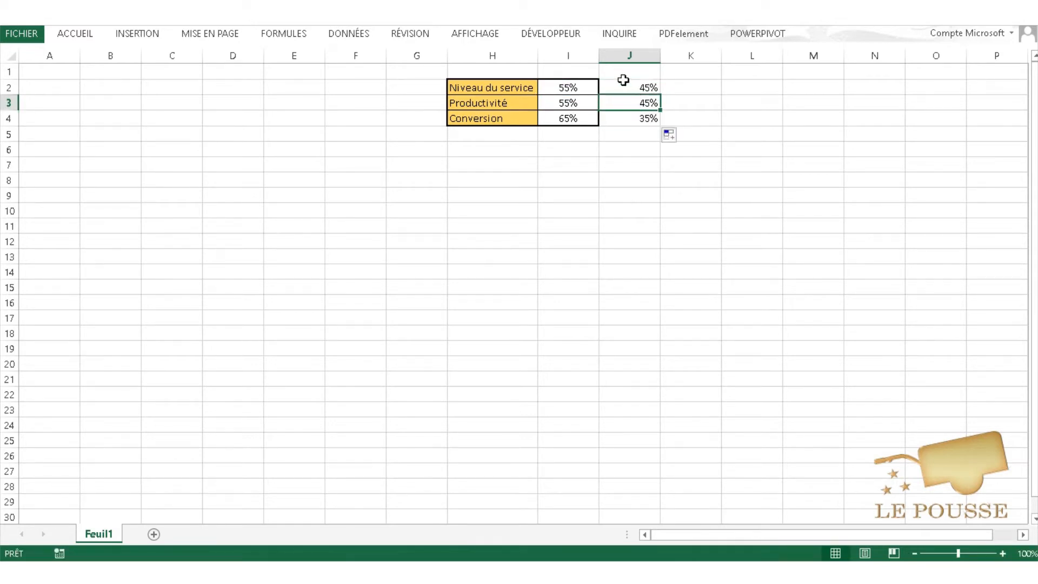
pyautogui.click(628, 118)
pyautogui.click(626, 82)
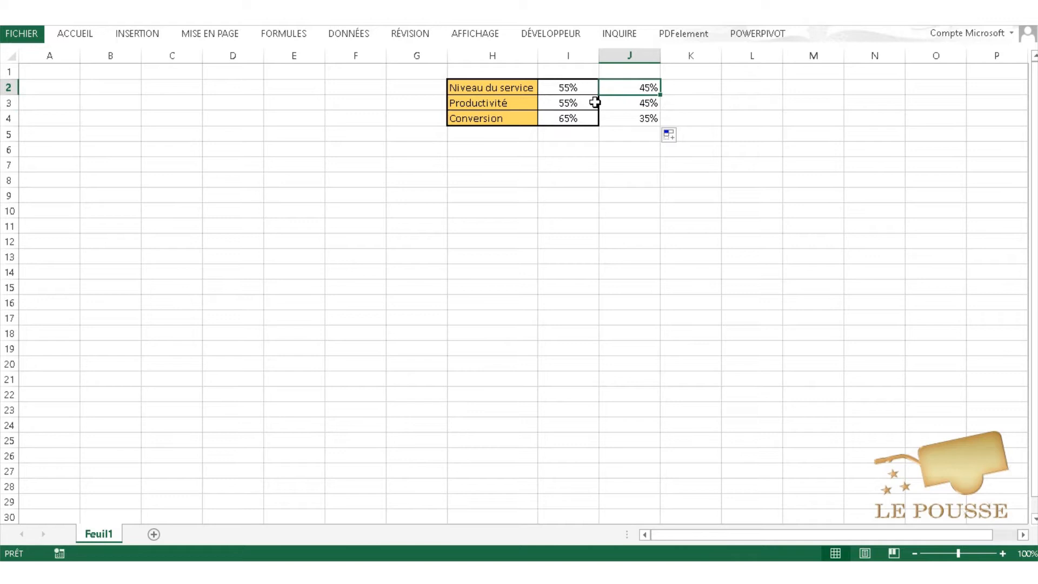
# - Set the Productivité value in I3 to 30%
pyautogui.click(563, 103)
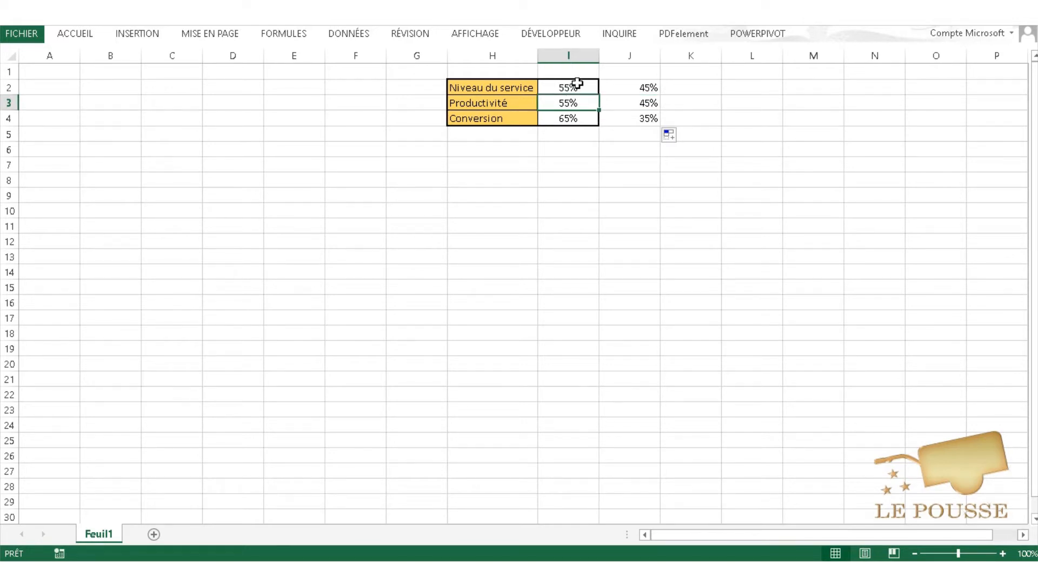
pyautogui.write('3')
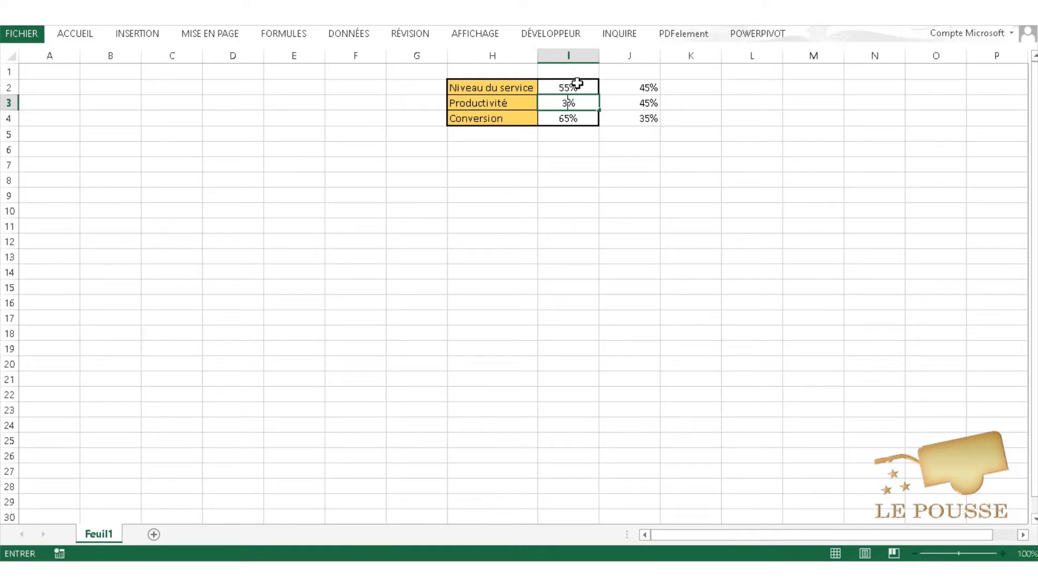
pyautogui.write('0')
pyautogui.press('Return')
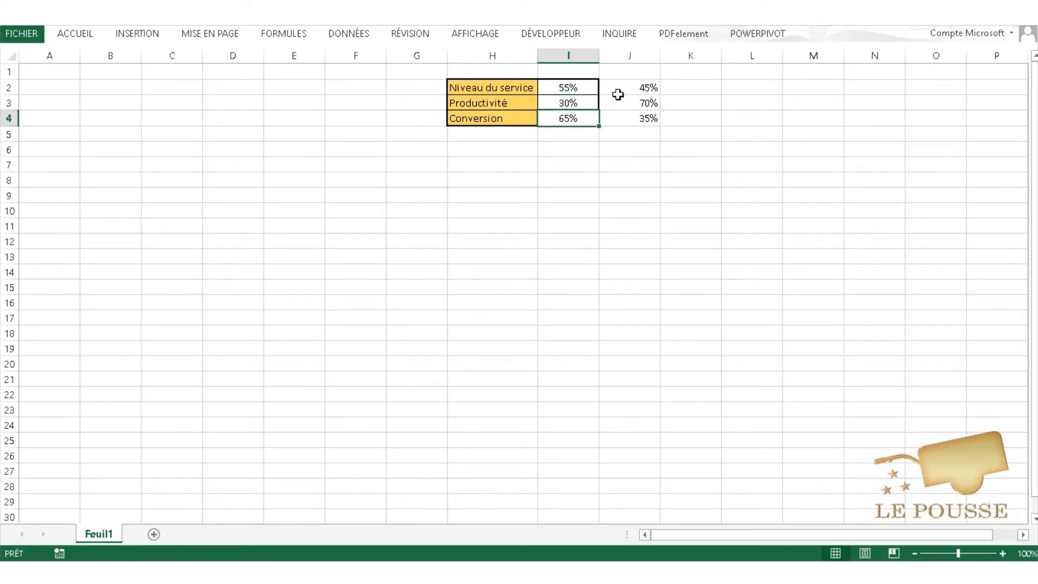
pyautogui.click(651, 153)
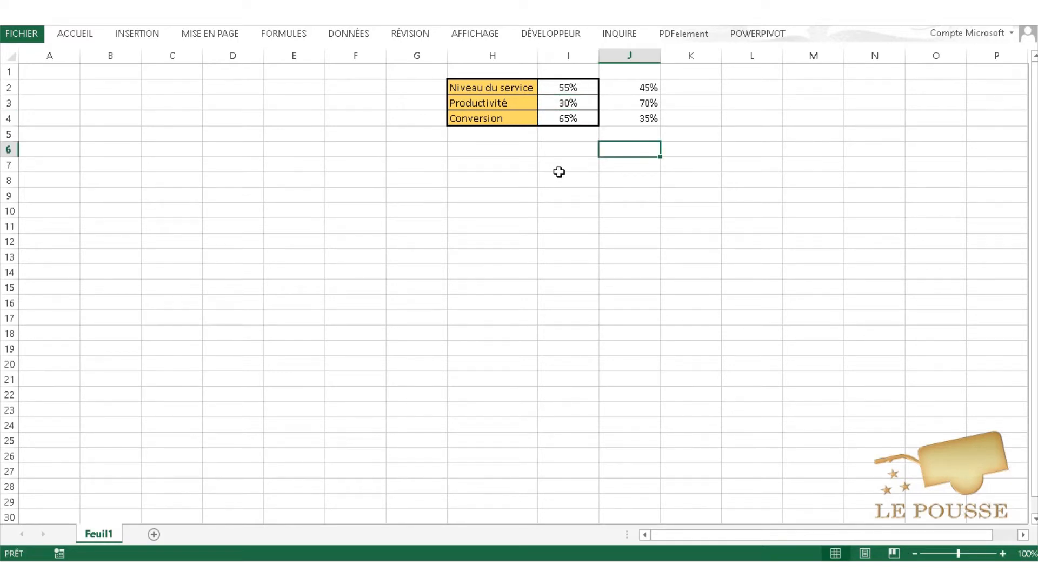
# - Enter 1 in A1 and fill the value down to A20
pyautogui.click(47, 67)
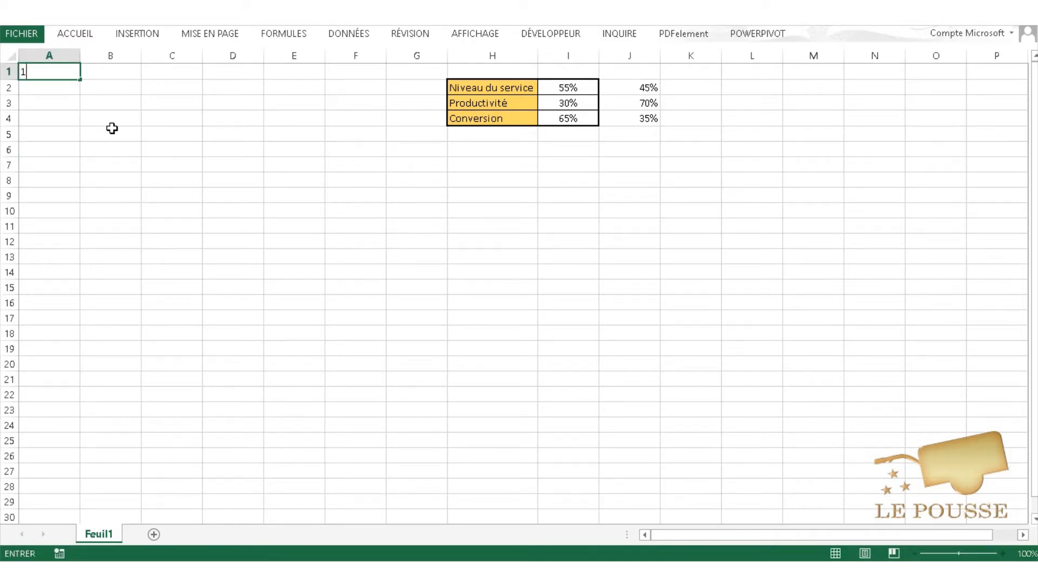
pyautogui.write('1')
pyautogui.press('Return')
pyautogui.click(63, 73)
pyautogui.moveTo(79, 80); pyautogui.dragTo(76, 368)
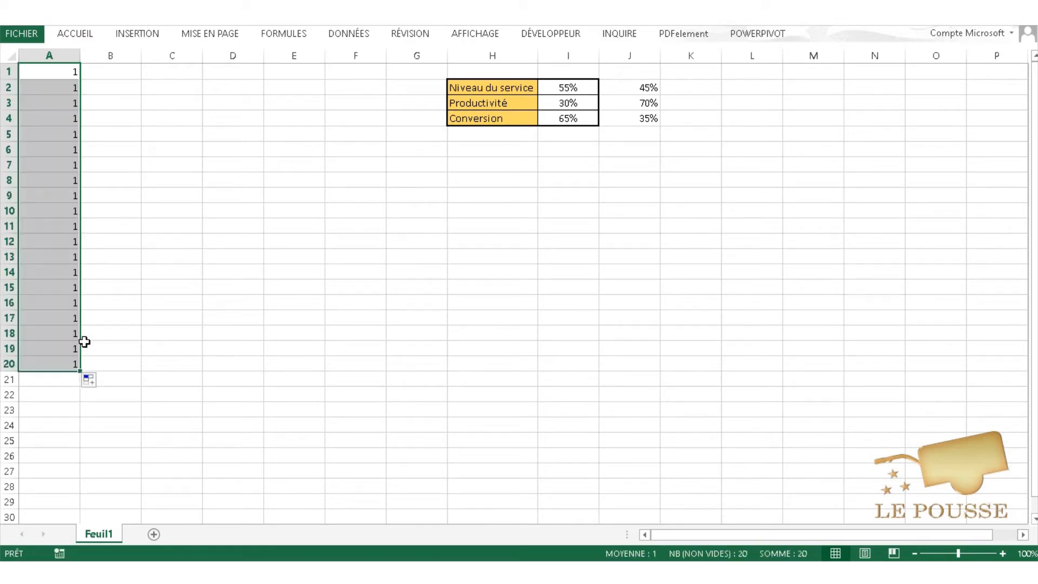
# - Insert a doughnut chart from A1:A20 and remove its title and legend
pyautogui.click(116, 34)
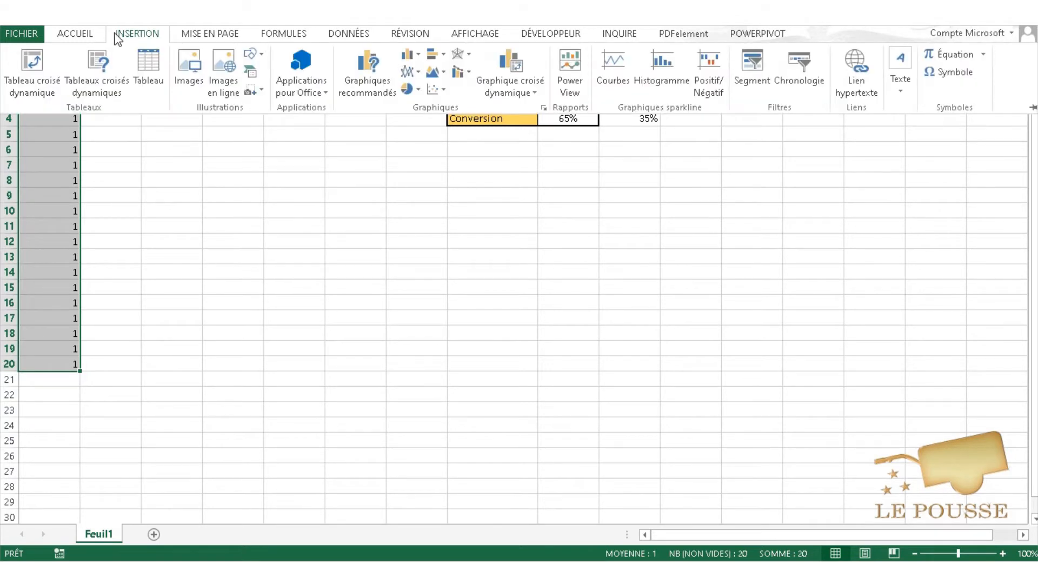
pyautogui.click(421, 90)
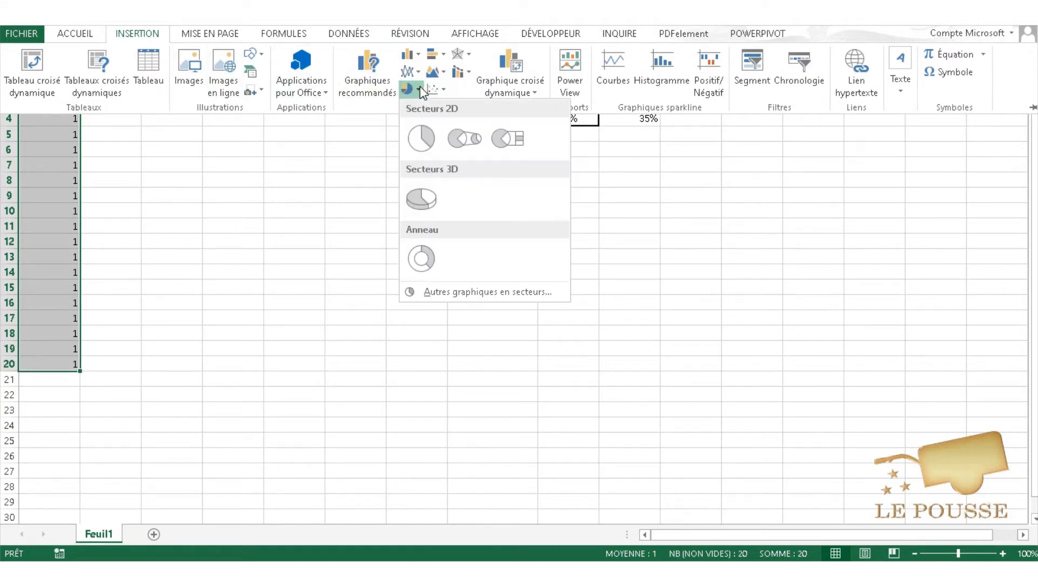
pyautogui.click(423, 260)
pyautogui.click(738, 203)
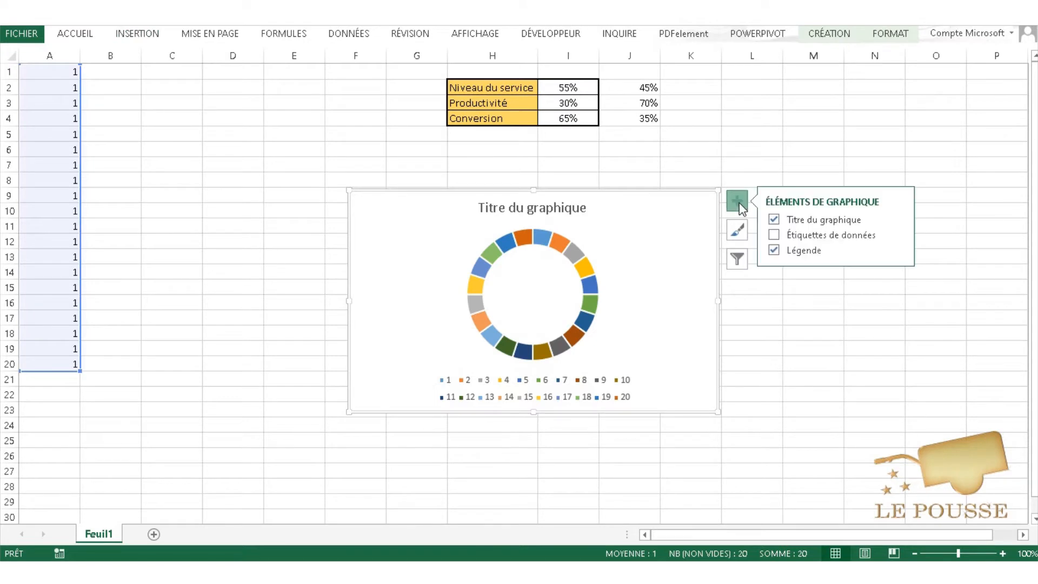
pyautogui.click(773, 219)
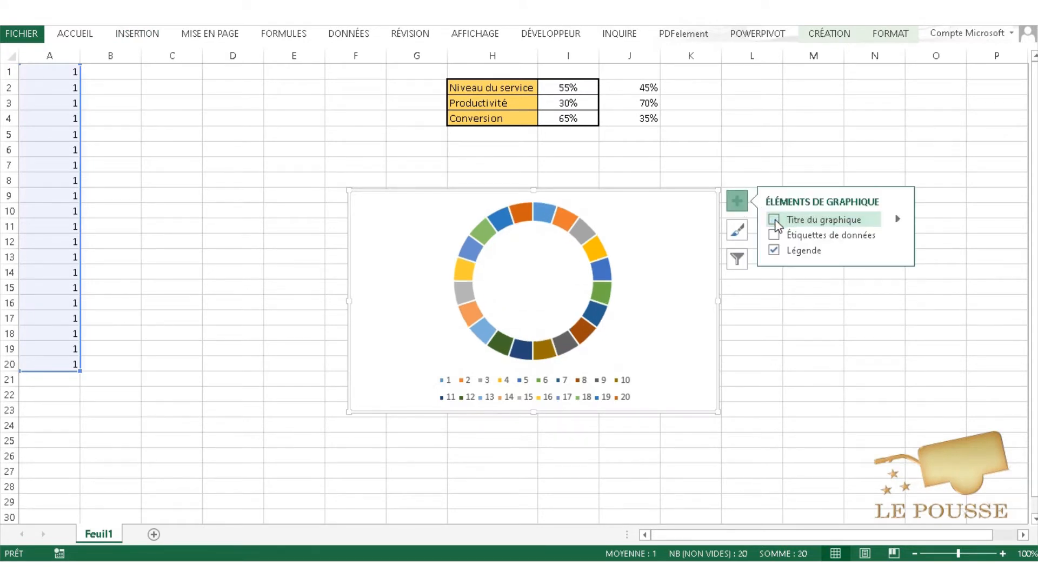
pyautogui.click(774, 250)
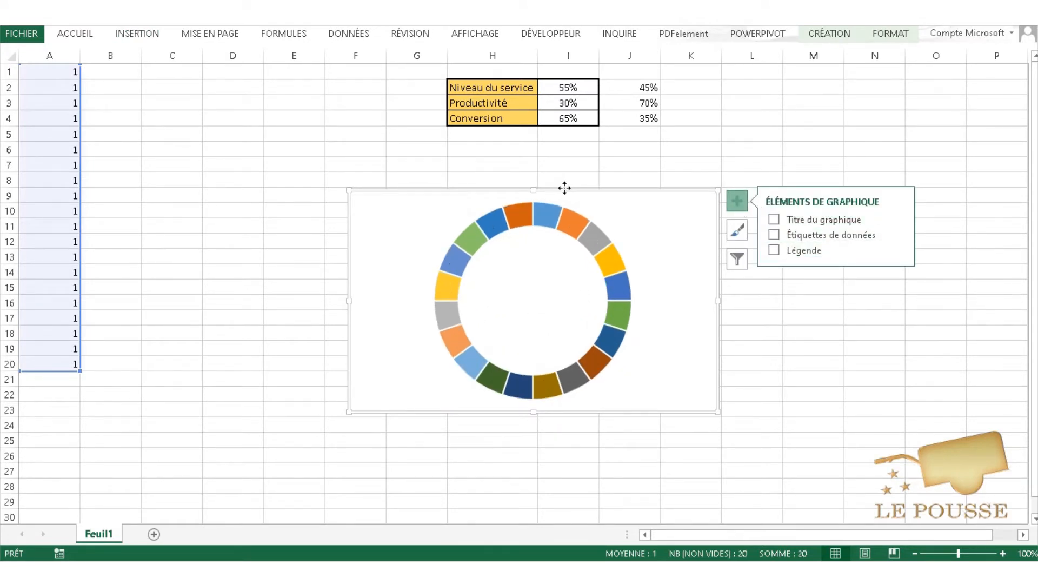
# - Move the doughnut chart next to column A, starting around row 6, and narrow its chart area slightly
pyautogui.moveTo(564, 187); pyautogui.dragTo(328, 142)
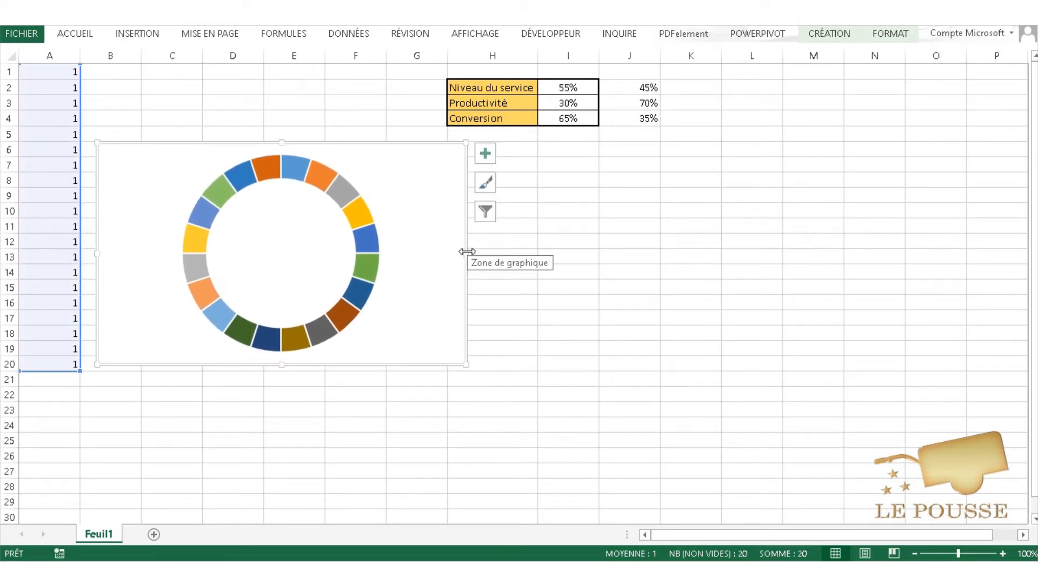
pyautogui.moveTo(467, 251); pyautogui.dragTo(441, 250)
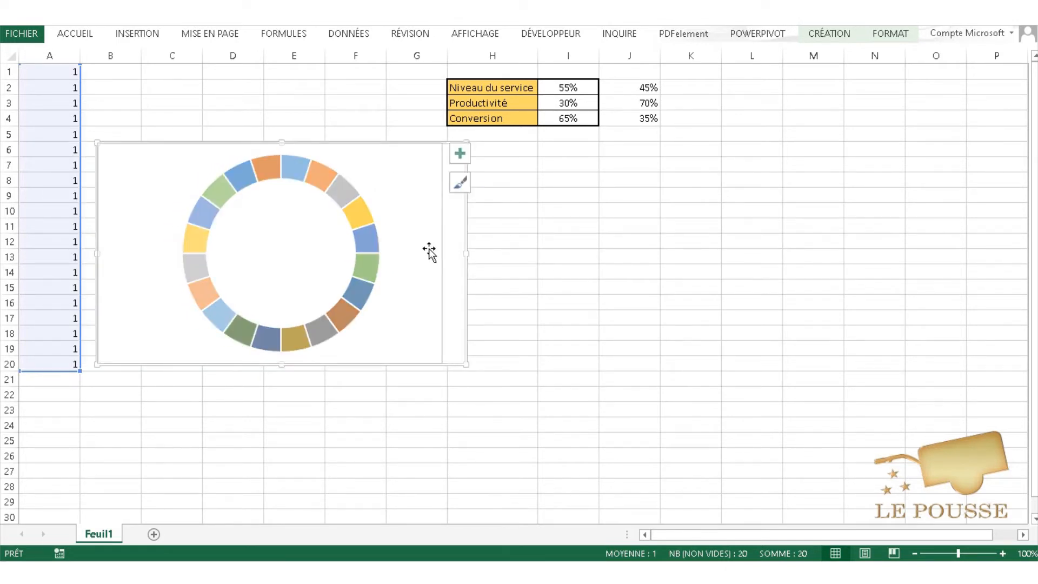
# - Set the doughnut series' hole size to 60%
pyautogui.click(276, 169)
pyautogui.rightClick(278, 169)
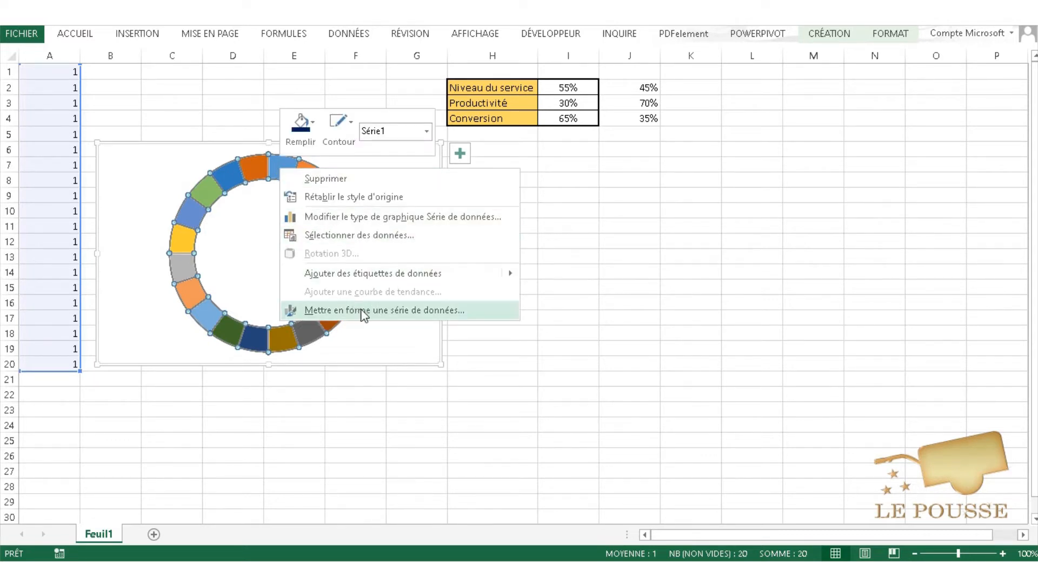
pyautogui.click(380, 307)
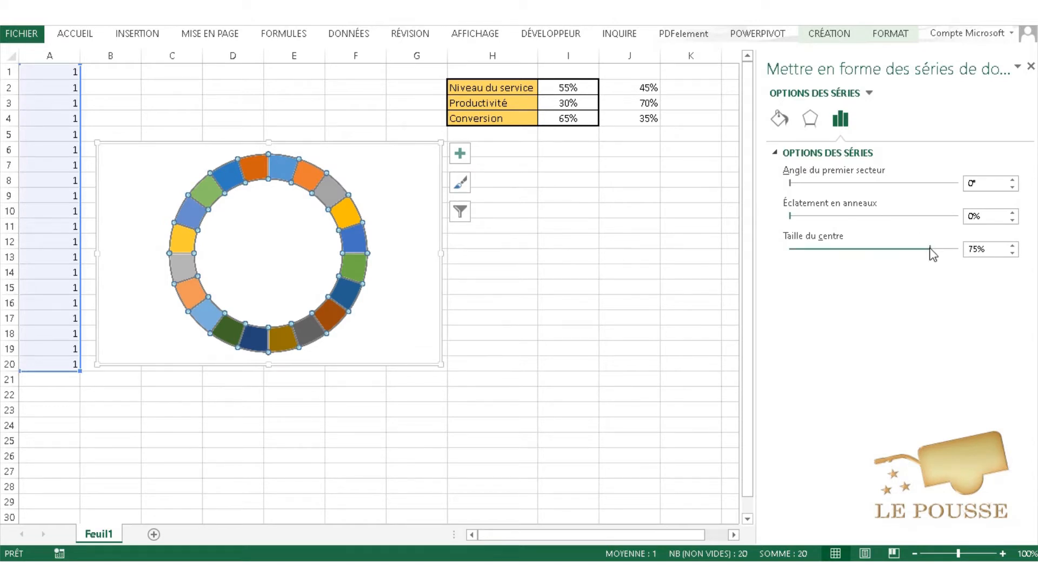
pyautogui.moveTo(923, 249); pyautogui.dragTo(918, 250)
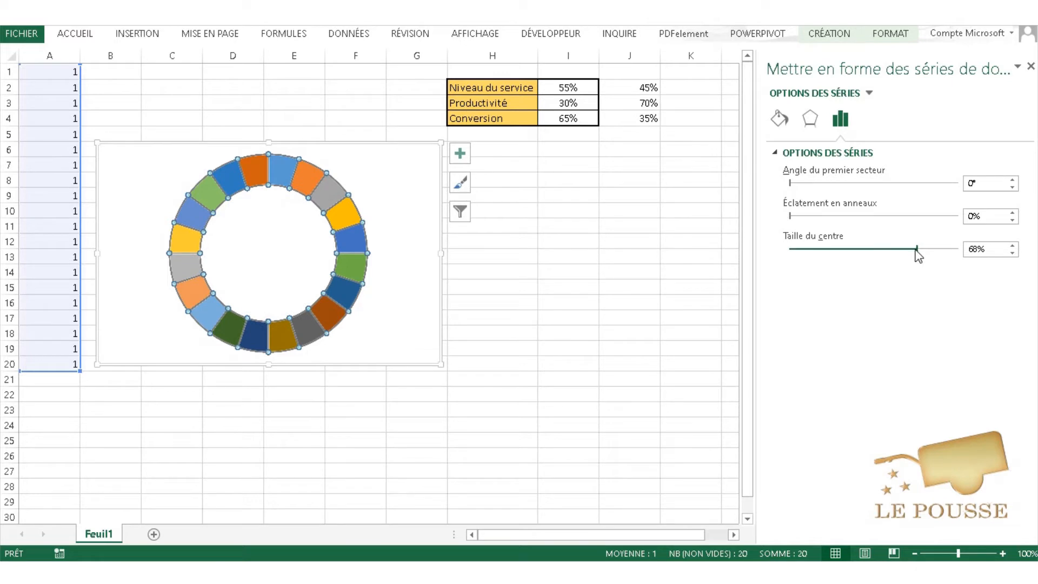
pyautogui.moveTo(913, 250); pyautogui.dragTo(909, 250)
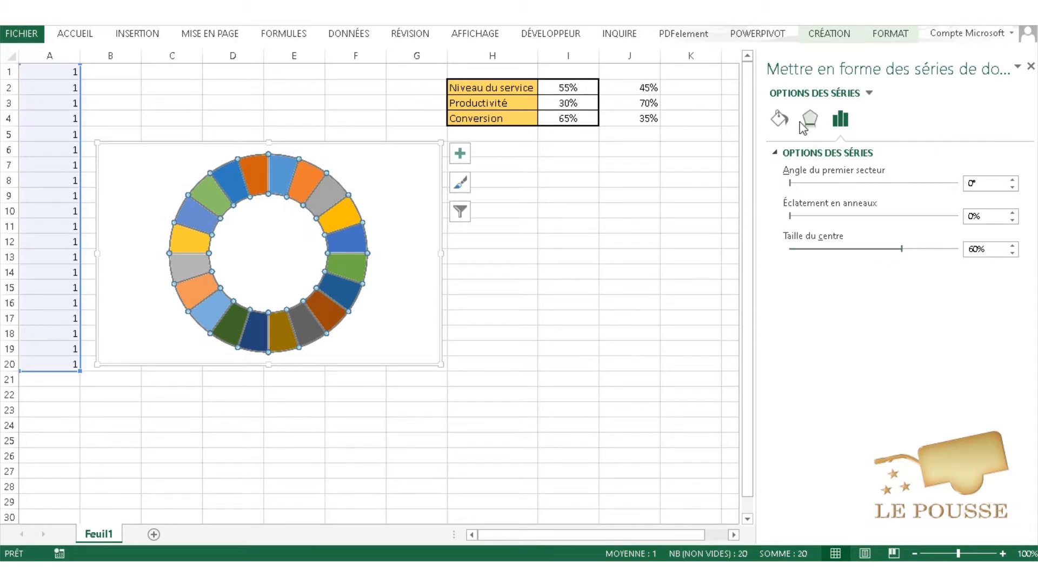
# - Give all doughnut segments a solid dark blue fill
pyautogui.click(778, 117)
pyautogui.click(780, 153)
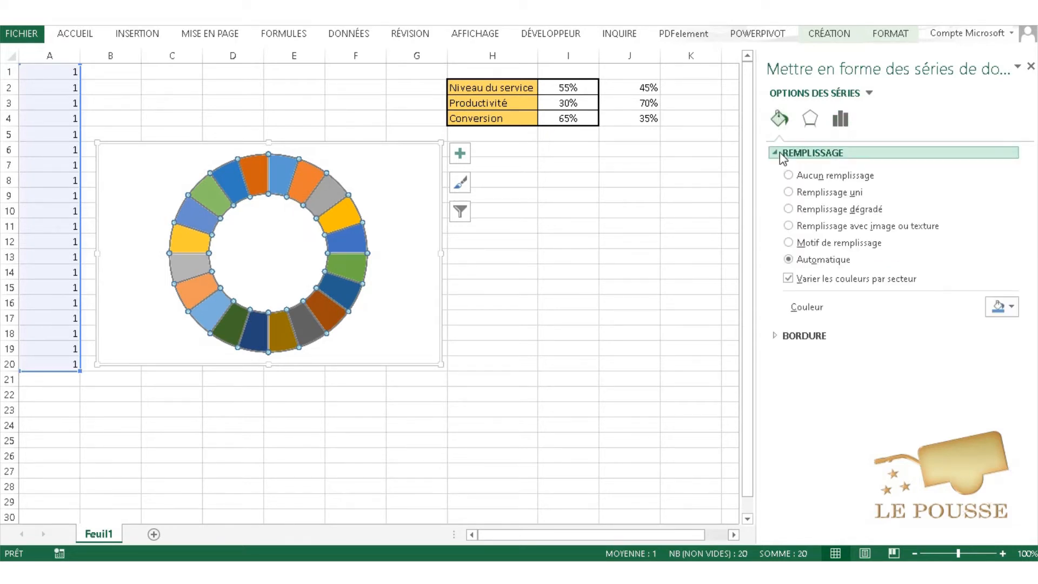
pyautogui.click(998, 309)
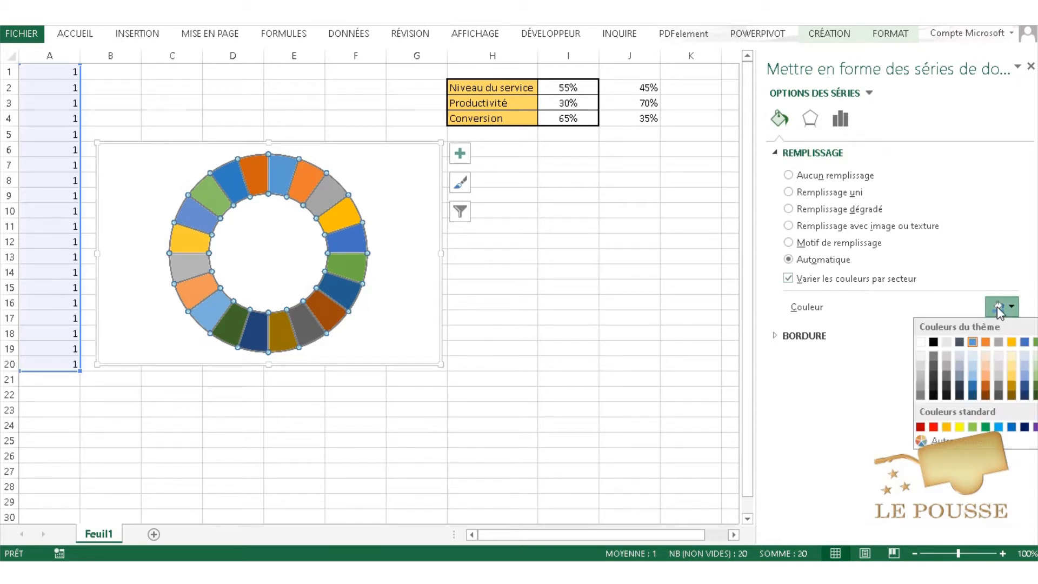
pyautogui.click(1024, 385)
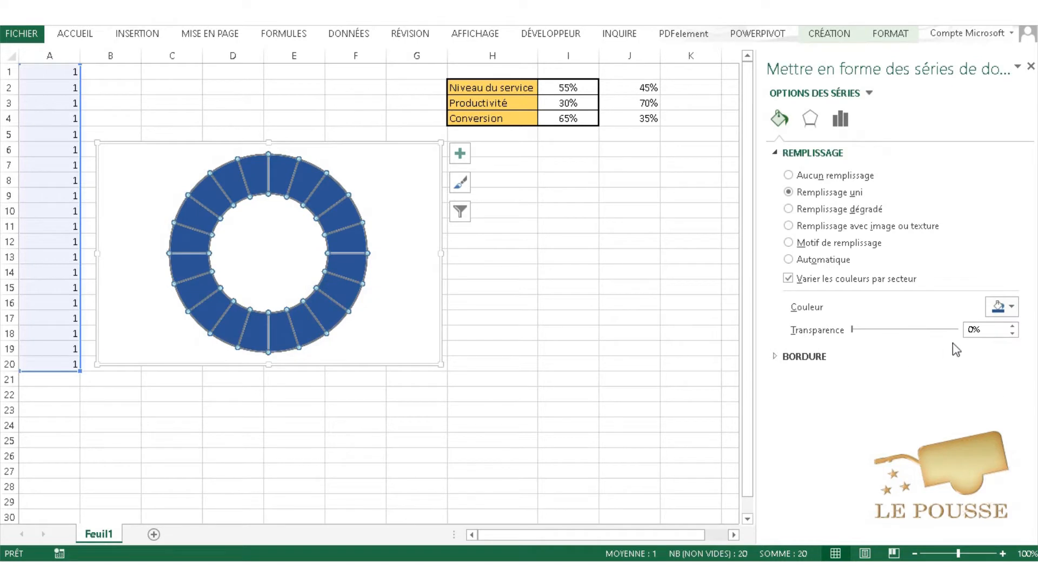
# - Give the doughnut segments a solid border in the lightest grey shade below white
pyautogui.click(772, 355)
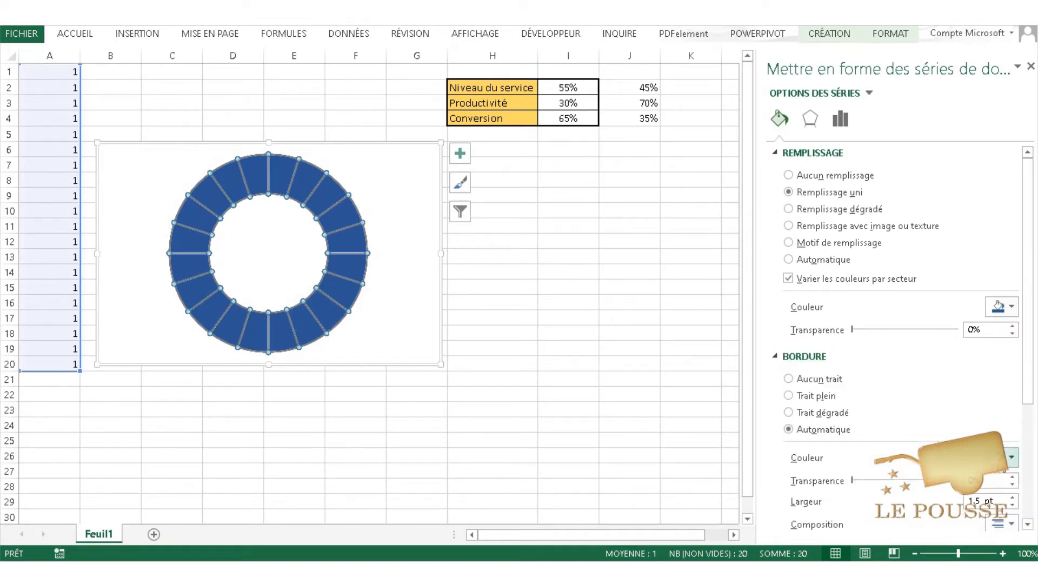
pyautogui.click(1011, 457)
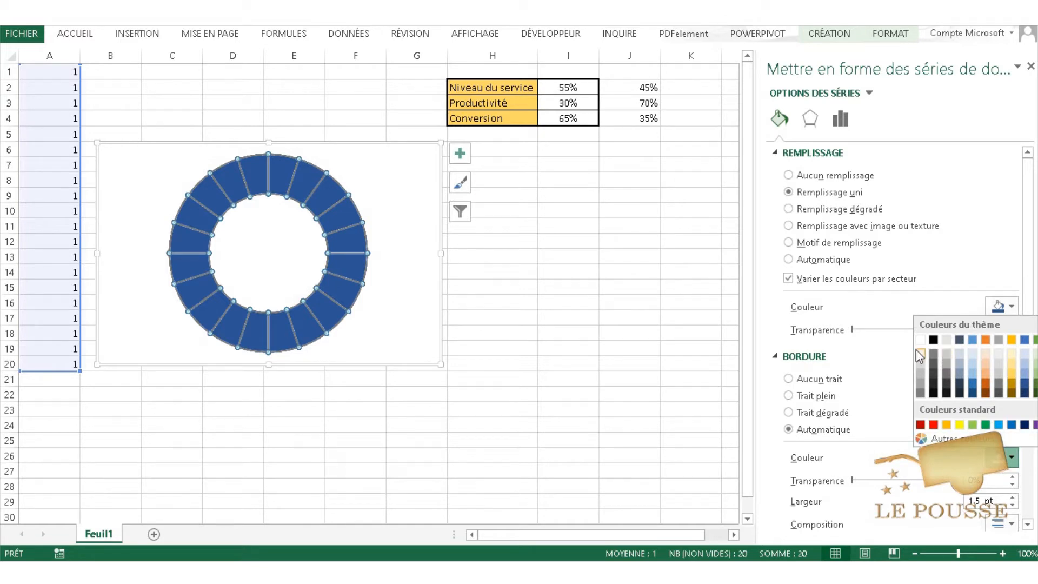
pyautogui.click(917, 351)
pyautogui.click(509, 283)
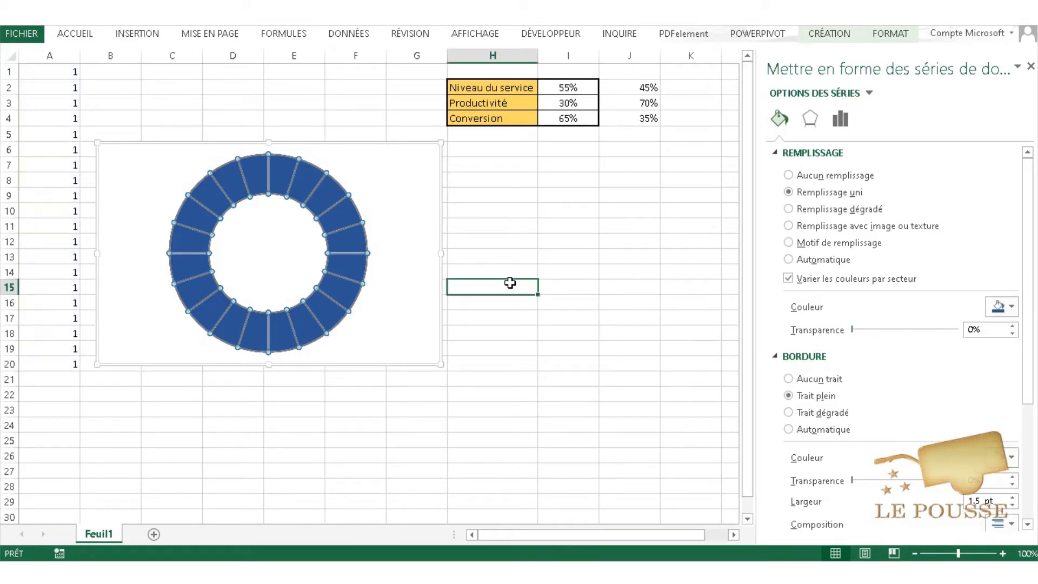
# - Paste copies of the chart into itself to build three concentric rings, and narrow the chart area slightly
pyautogui.click(292, 178)
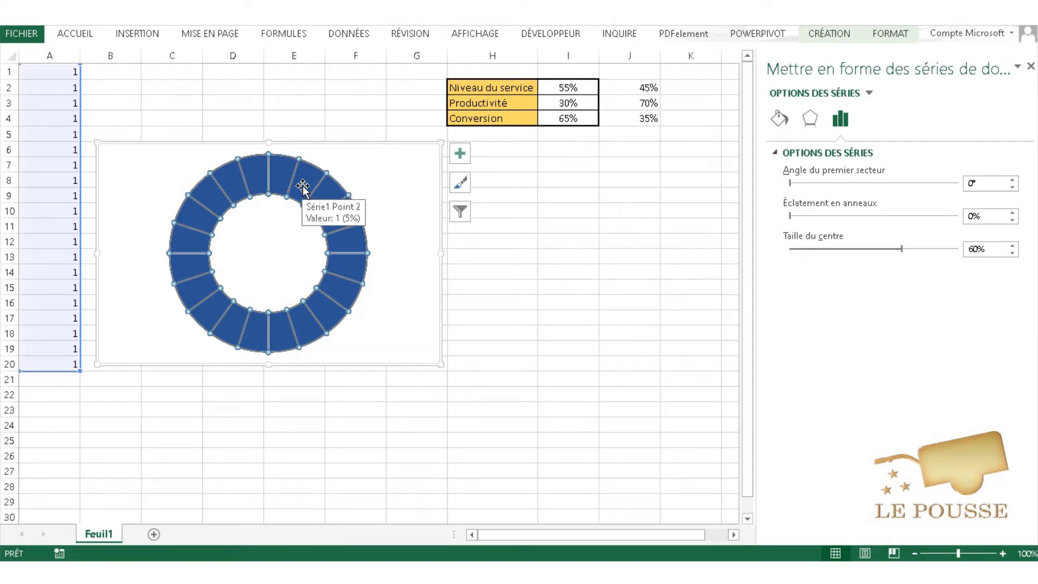
pyautogui.press('Escape')
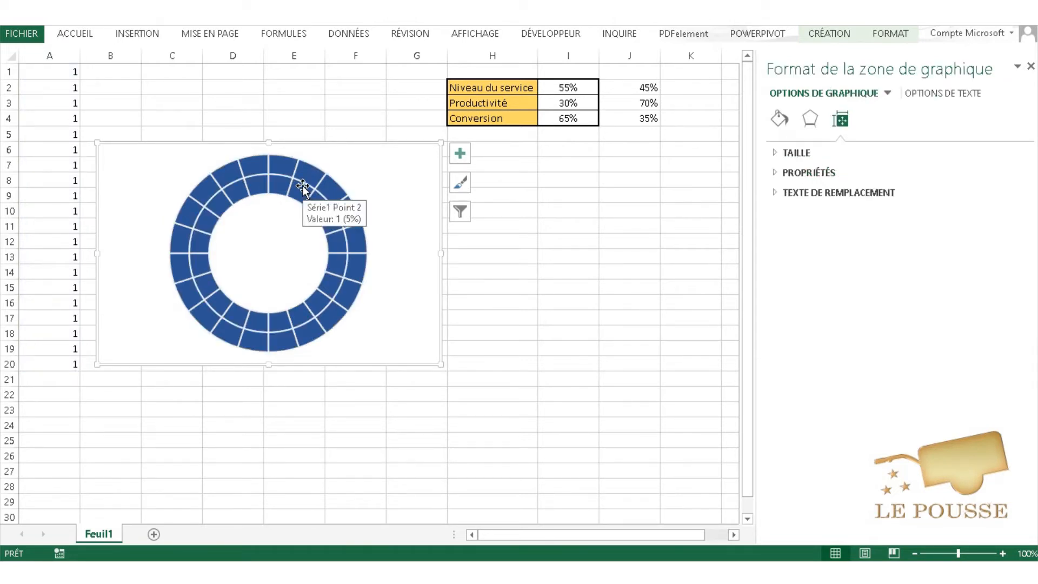
pyautogui.hotkey('ctrl', 'v')
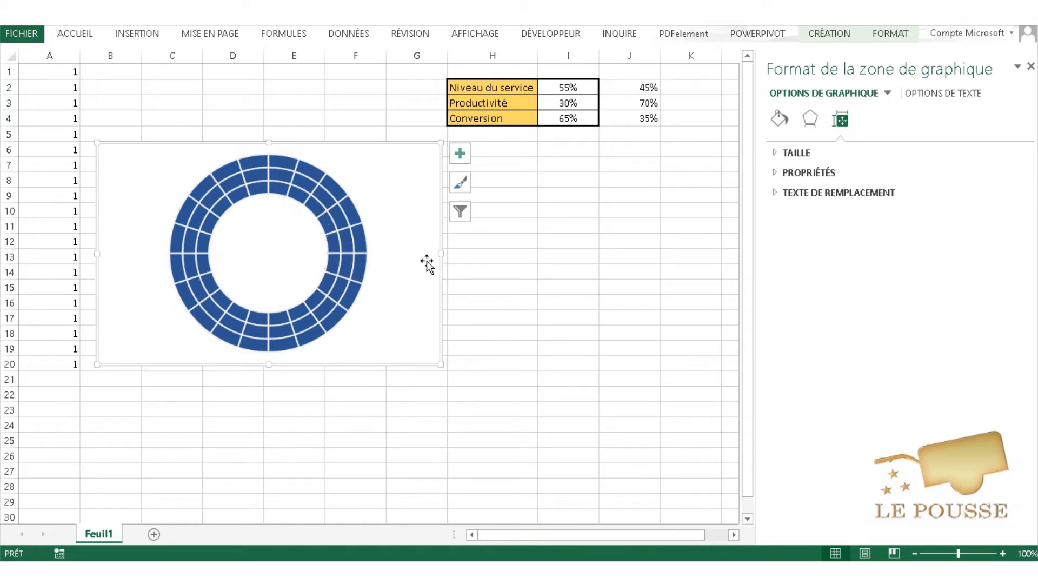
pyautogui.moveTo(442, 252); pyautogui.dragTo(435, 252)
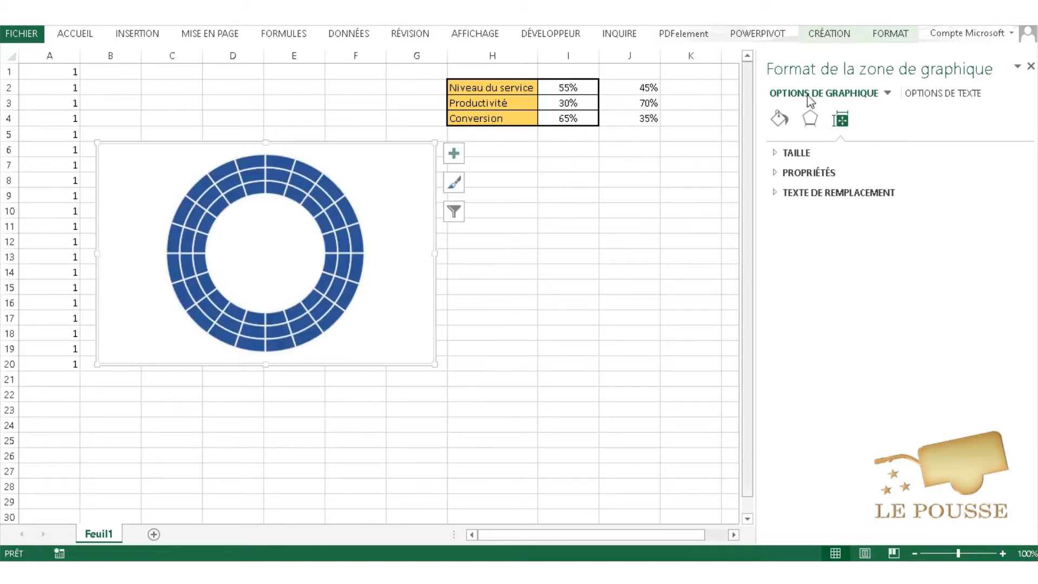
pyautogui.click(1030, 66)
pyautogui.hotkey('ctrl', 'c')
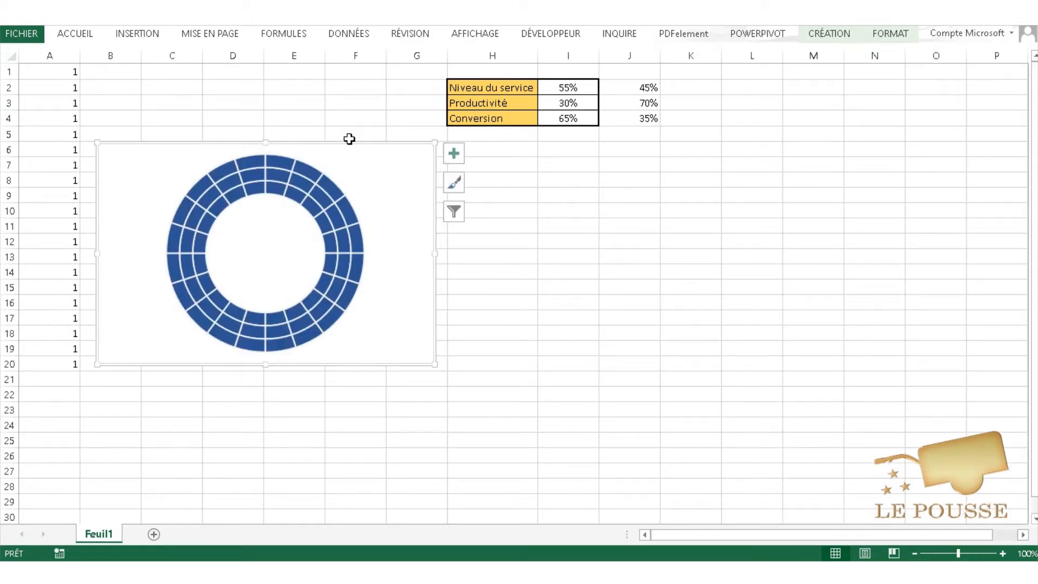
pyautogui.hotkey('ctrl', 'v')
pyautogui.moveTo(336, 157); pyautogui.dragTo(528, 182)
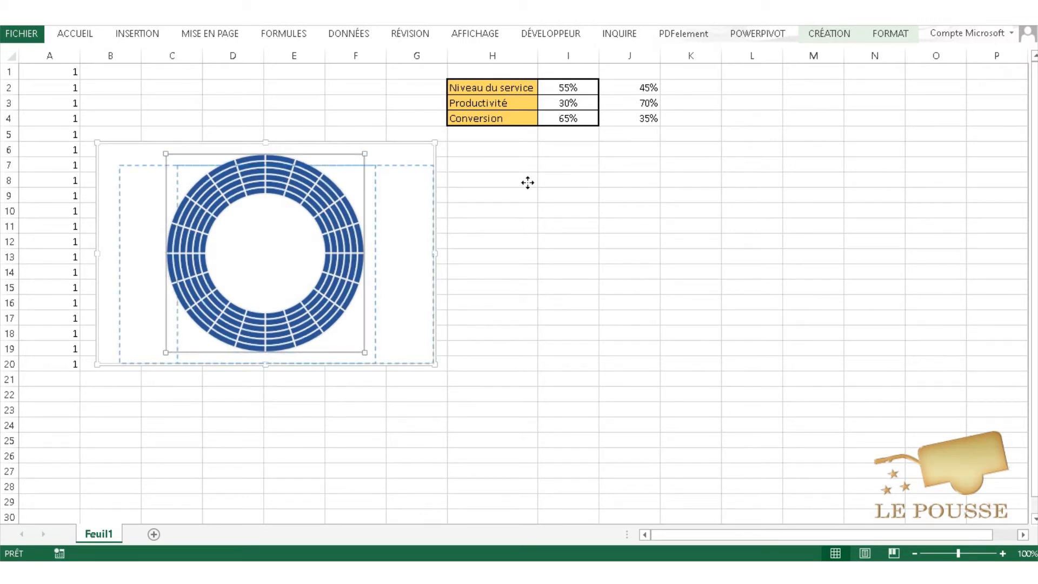
pyautogui.moveTo(406, 203); pyautogui.dragTo(406, 202)
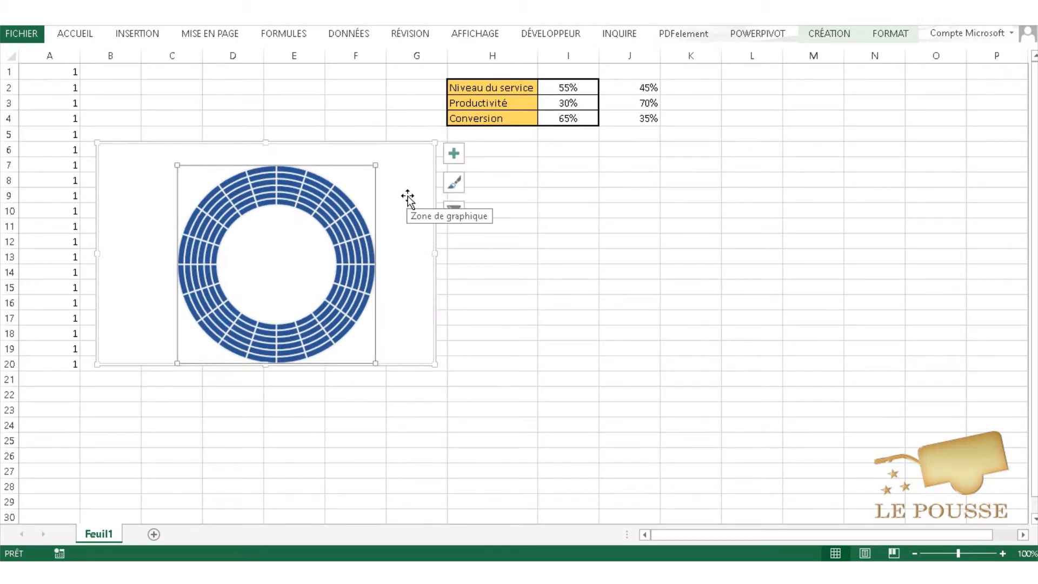
pyautogui.hotkey('ctrl', 'z')
# - Paste a copy of the blue doughnut chart at cell H6 and narrow the copy's chart area slightly
pyautogui.click(642, 236)
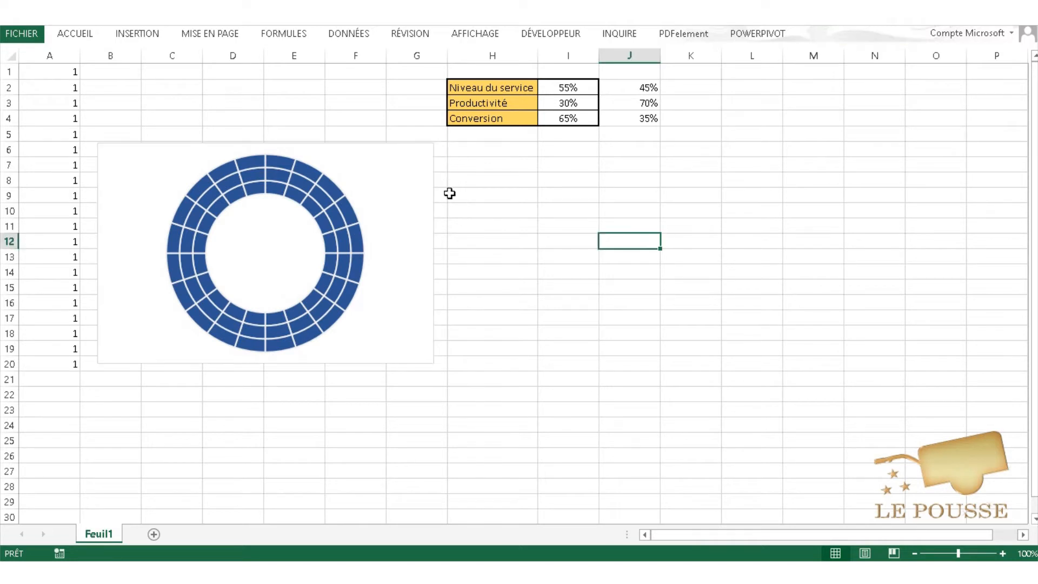
pyautogui.click(396, 167)
pyautogui.click(529, 153)
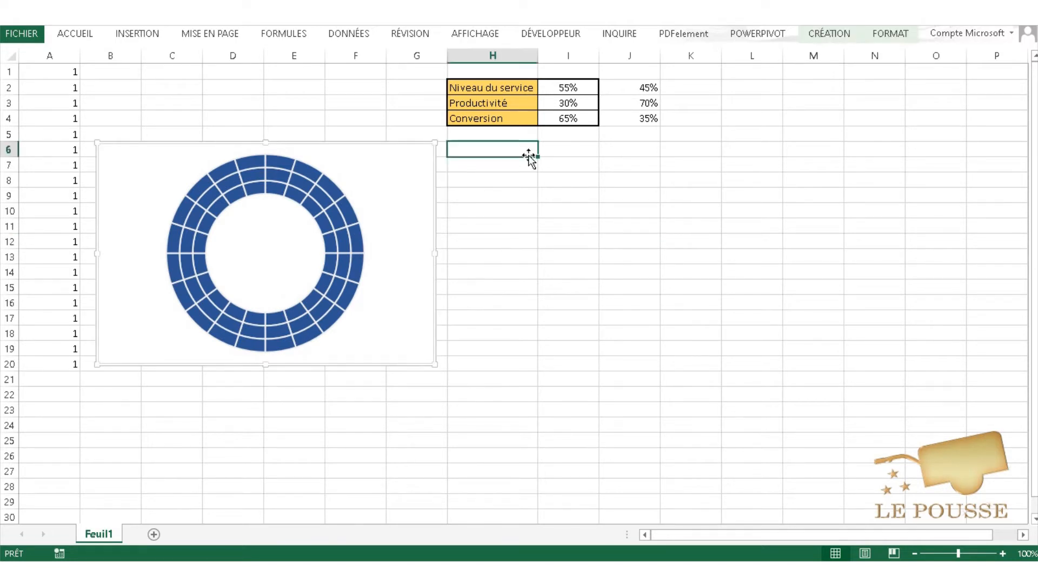
pyautogui.hotkey('ctrl', 'v')
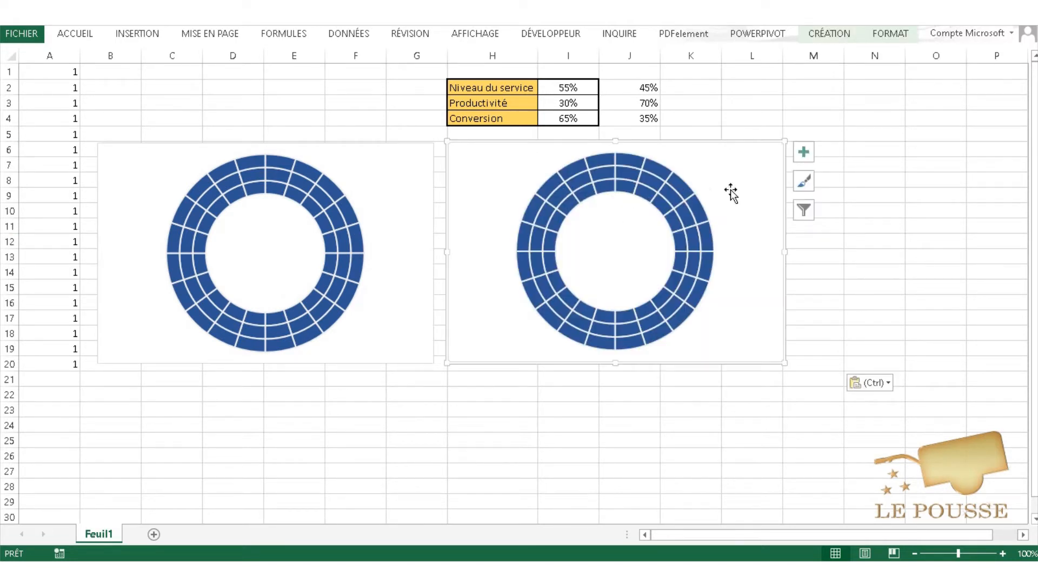
pyautogui.moveTo(784, 251); pyautogui.dragTo(764, 252)
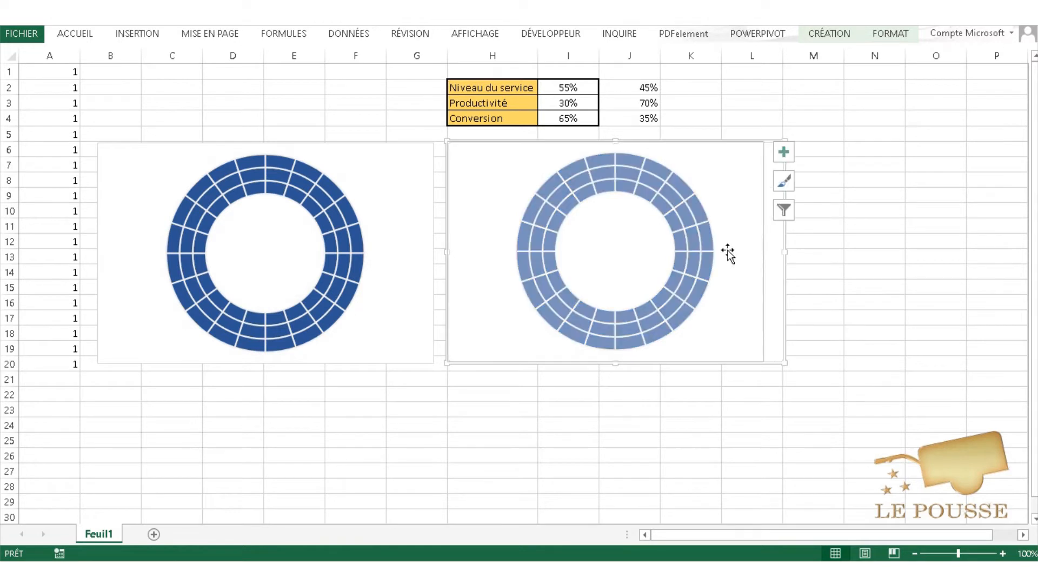
# - Narrow the original chart's area and move the copied chart closer beside it
pyautogui.click(381, 215)
pyautogui.click(438, 255)
pyautogui.click(420, 248)
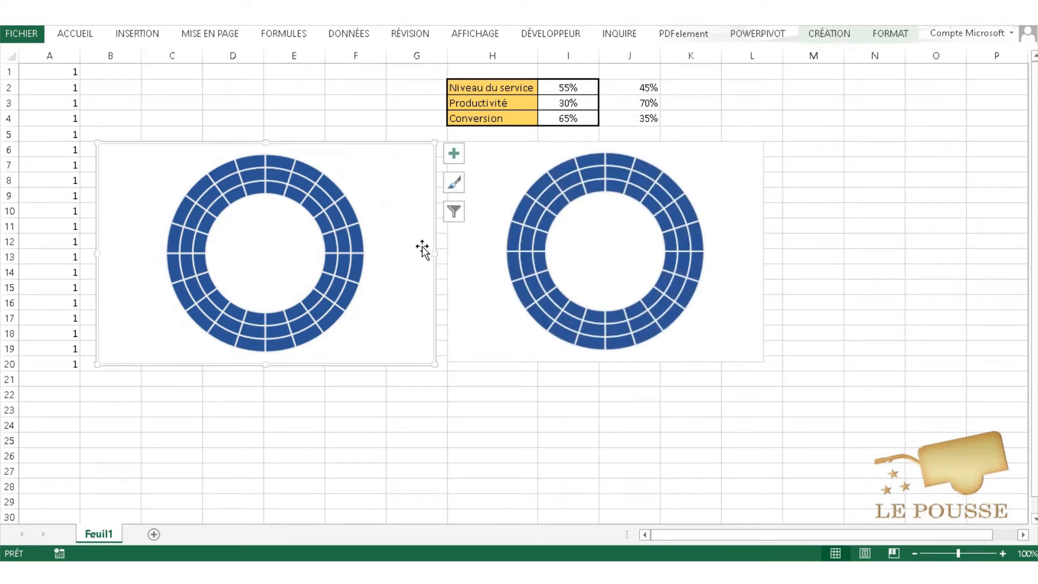
pyautogui.moveTo(431, 251); pyautogui.dragTo(402, 251)
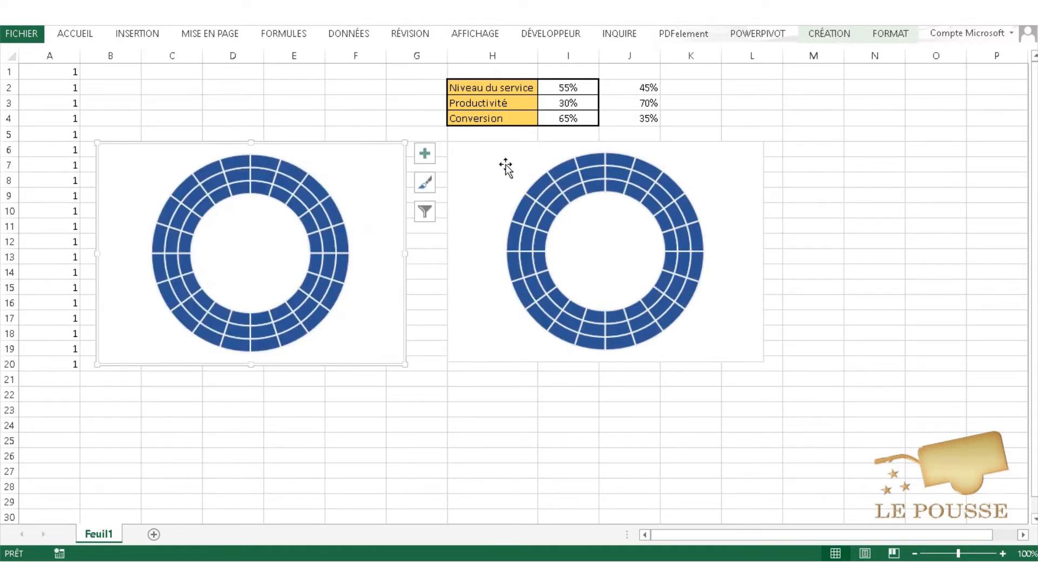
pyautogui.moveTo(496, 151); pyautogui.dragTo(466, 145)
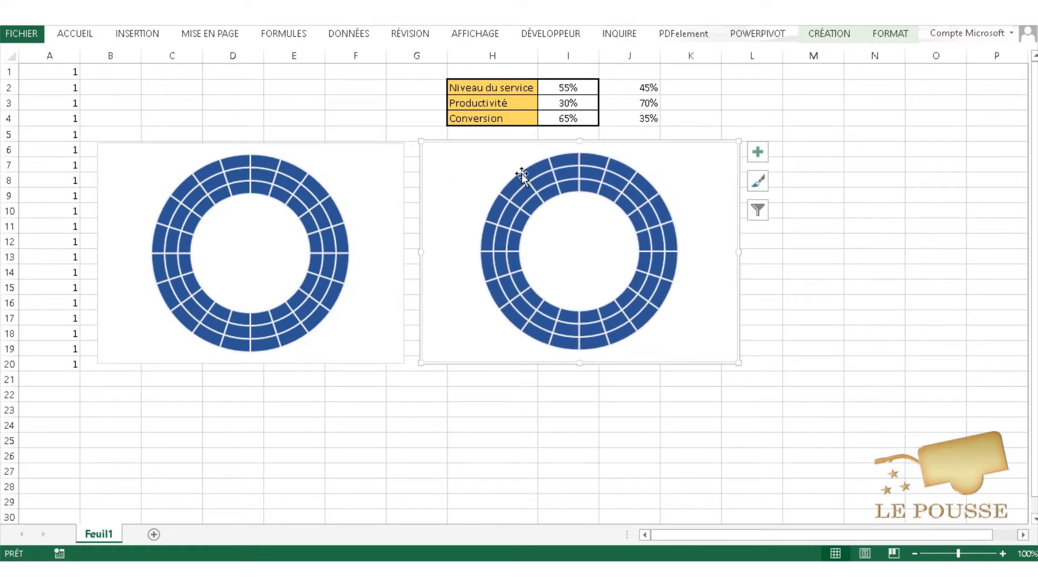
# - Paste the copied chart into the second chart to double it to six concentric rings
pyautogui.click(567, 181)
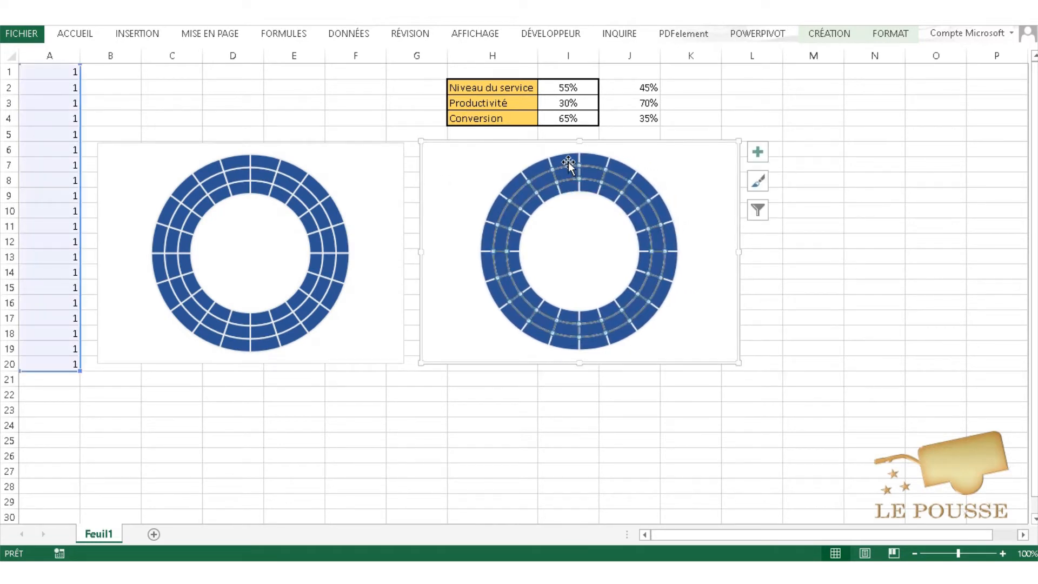
pyautogui.click(569, 160)
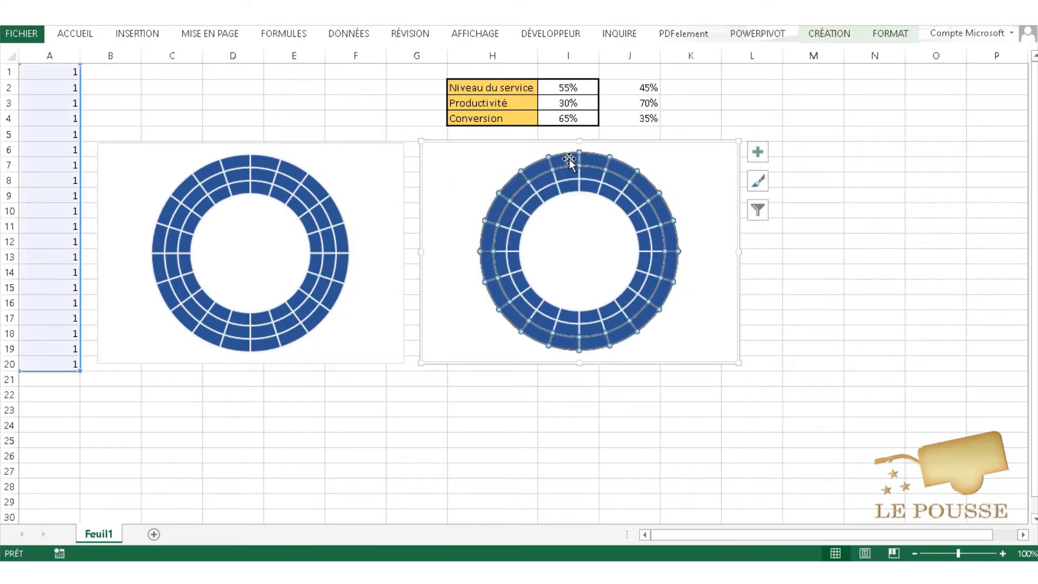
pyautogui.click(623, 246)
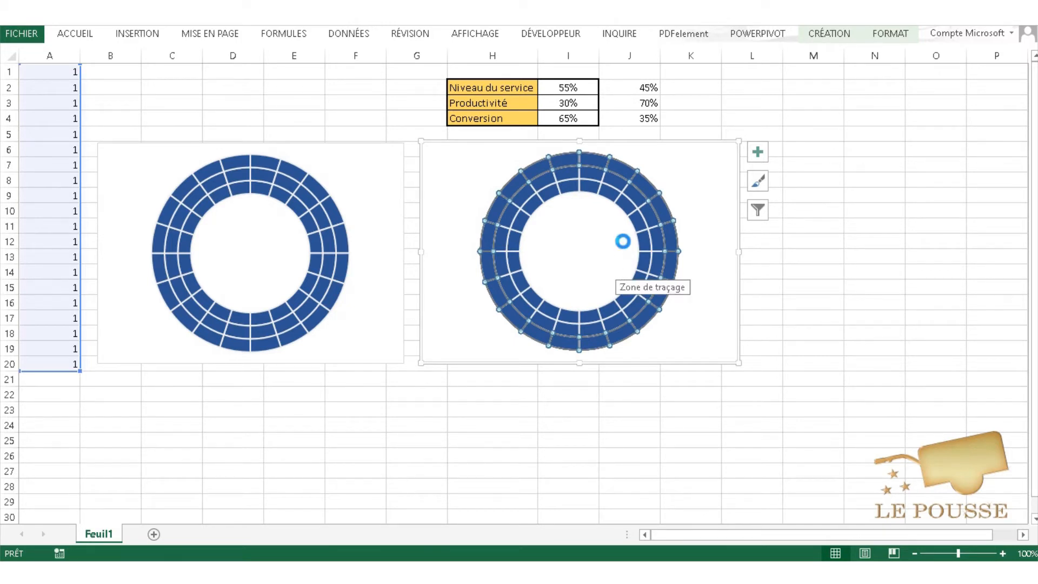
# - Fill the outermost, third and fifth rings of the second chart with black
pyautogui.click(570, 156)
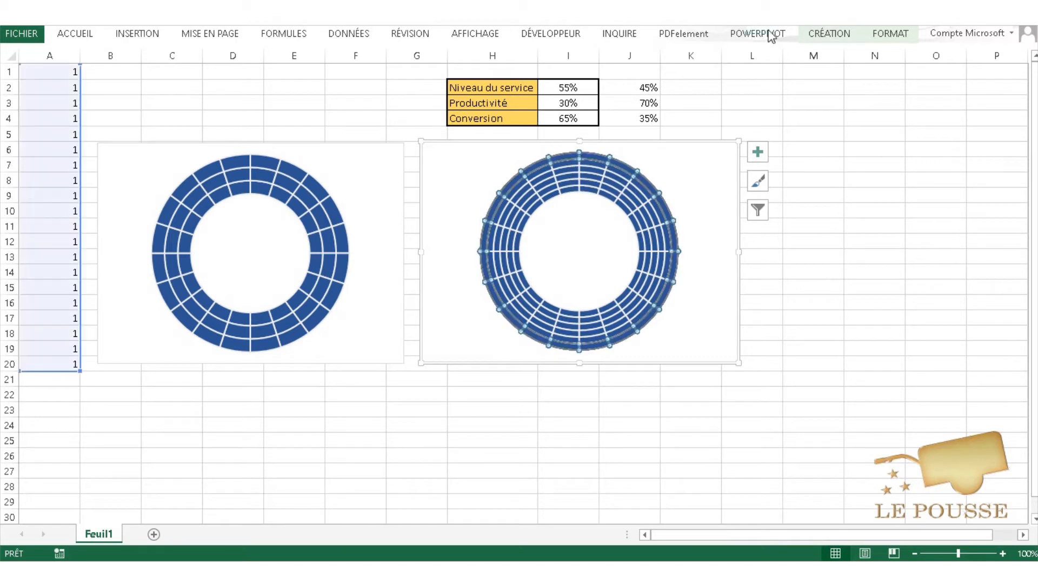
pyautogui.click(890, 34)
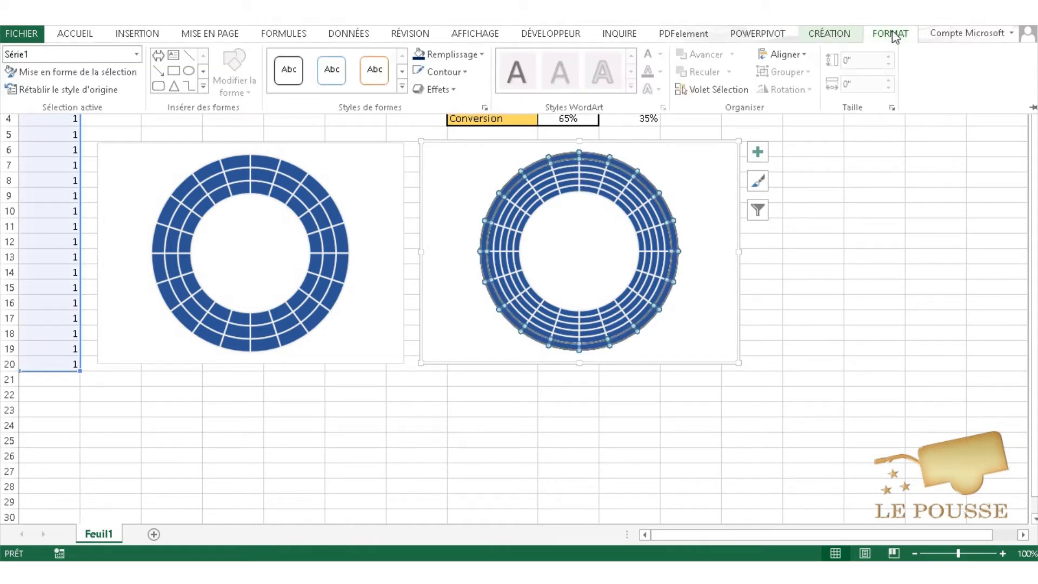
pyautogui.click(477, 55)
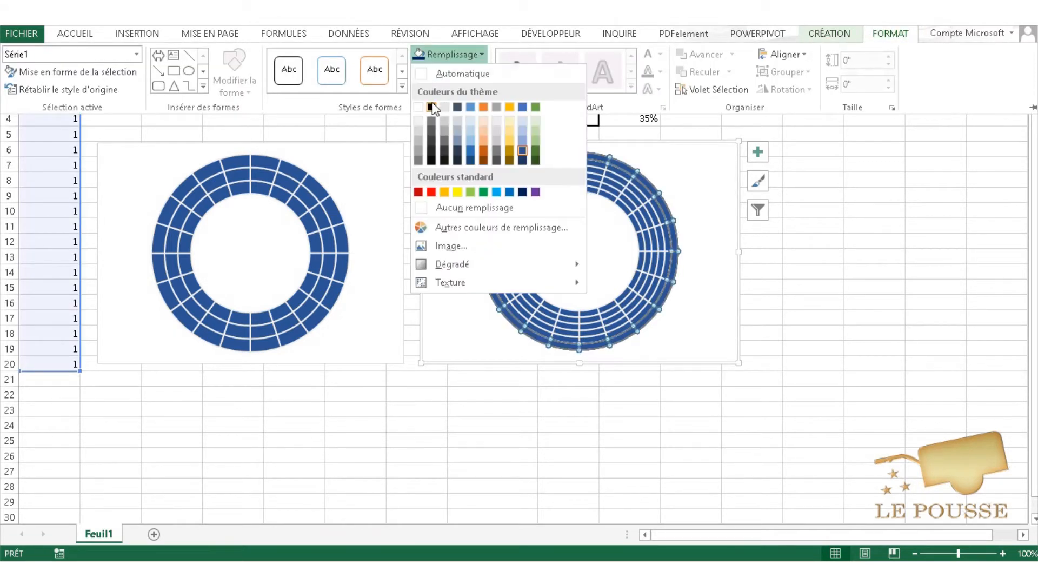
pyautogui.click(430, 107)
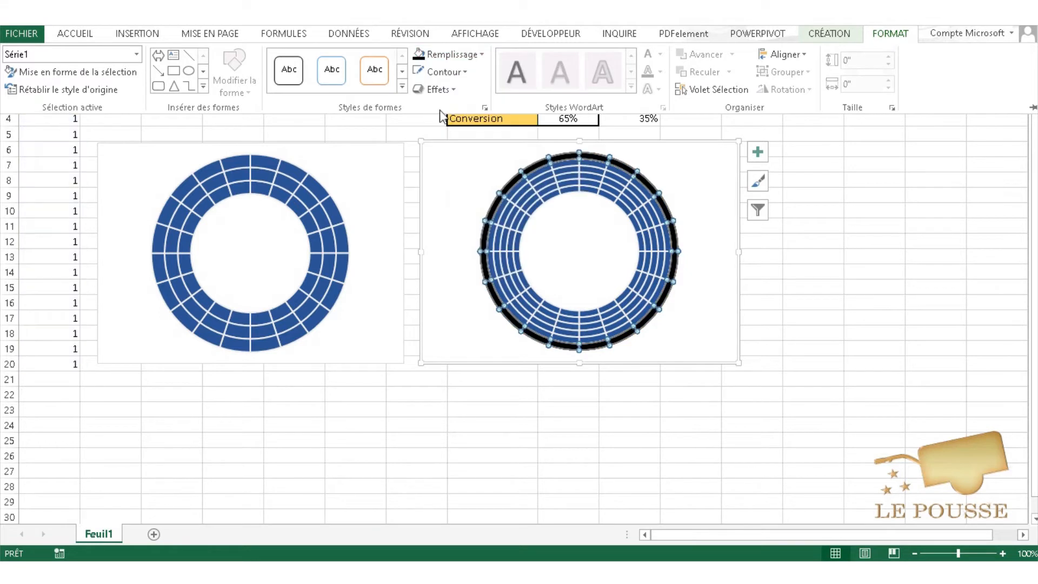
pyautogui.click(563, 170)
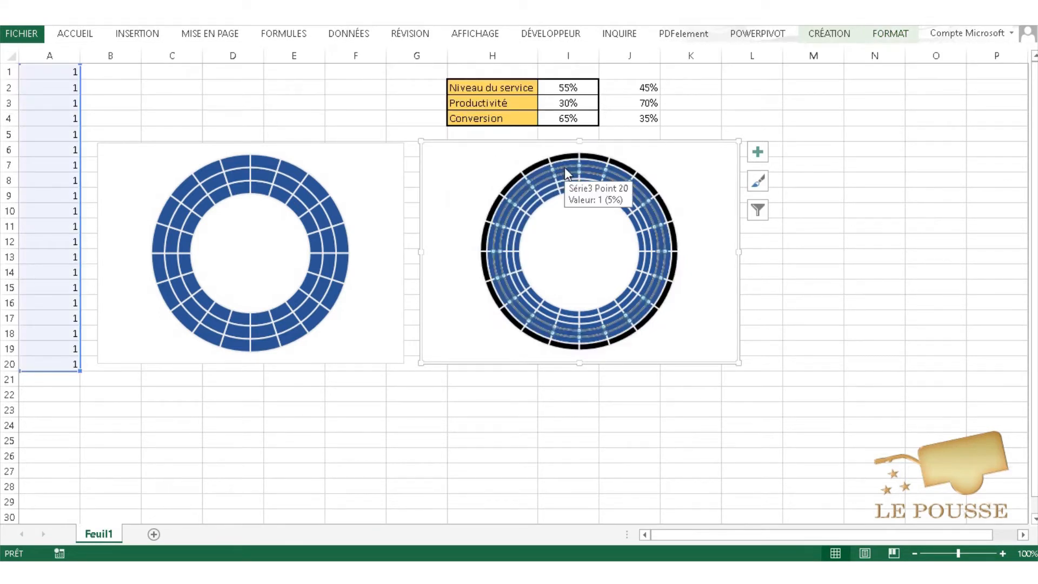
pyautogui.press('F4')
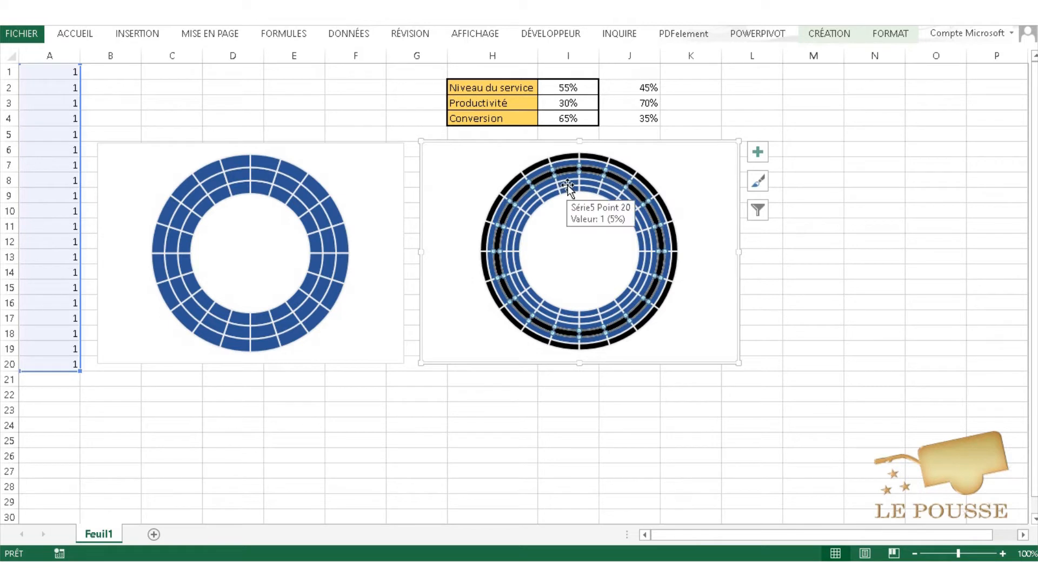
pyautogui.click(569, 189)
pyautogui.press('F4')
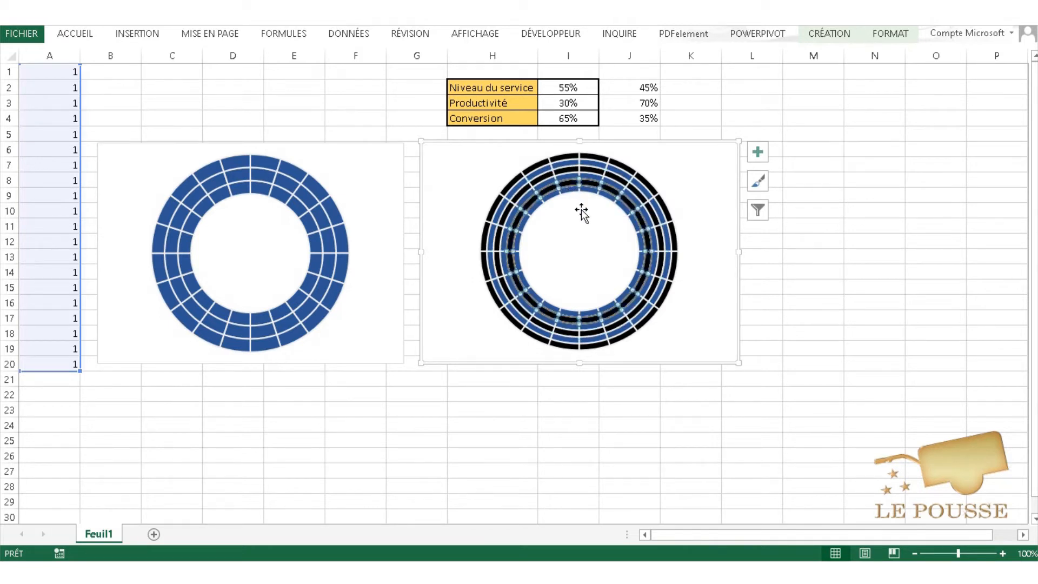
# - Fill the second, fourth and innermost rings of the second chart with dark orange
pyautogui.click(538, 170)
pyautogui.click(542, 171)
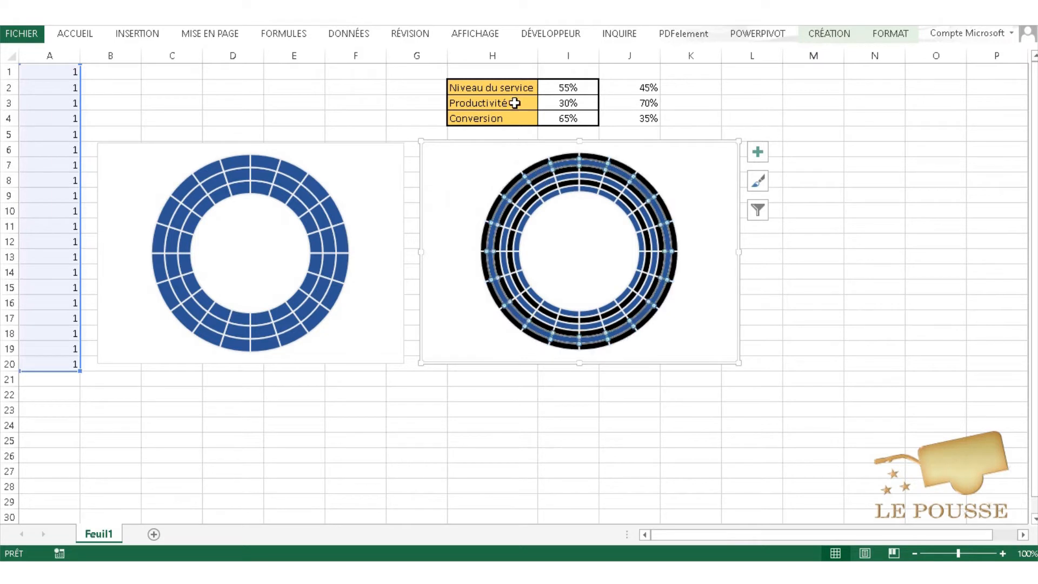
pyautogui.click(897, 35)
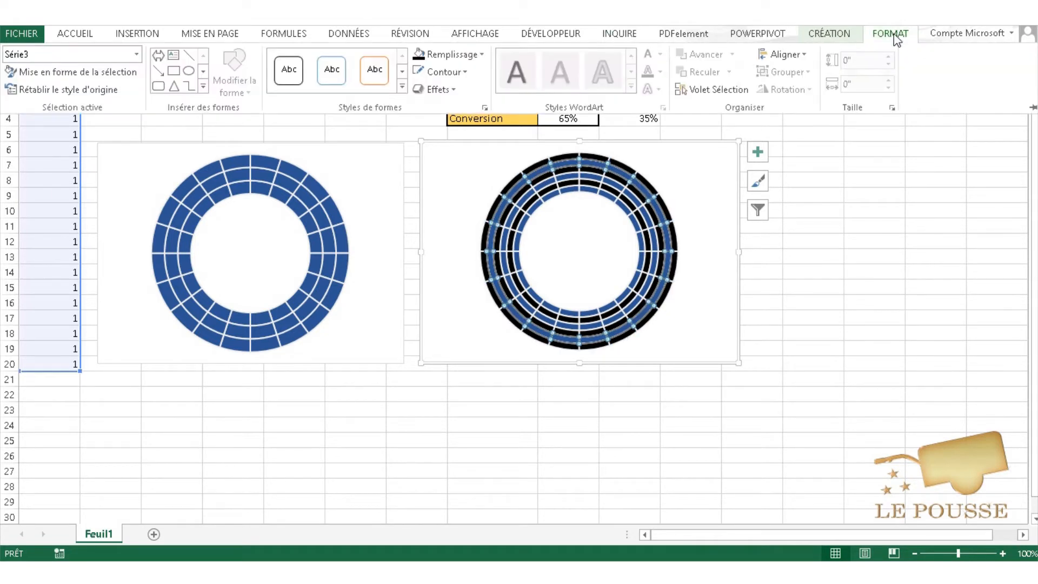
pyautogui.click(478, 54)
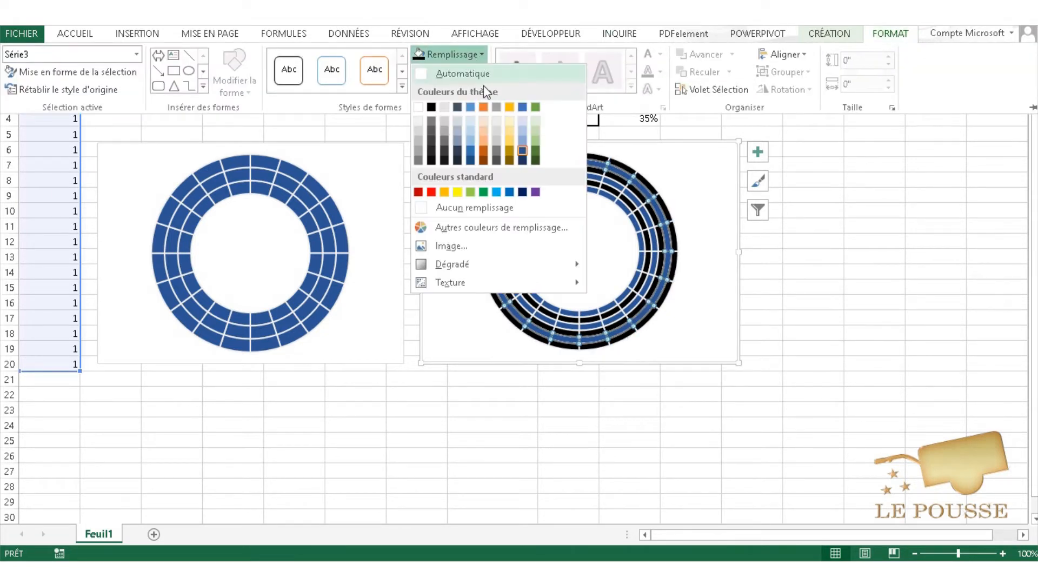
pyautogui.click(484, 150)
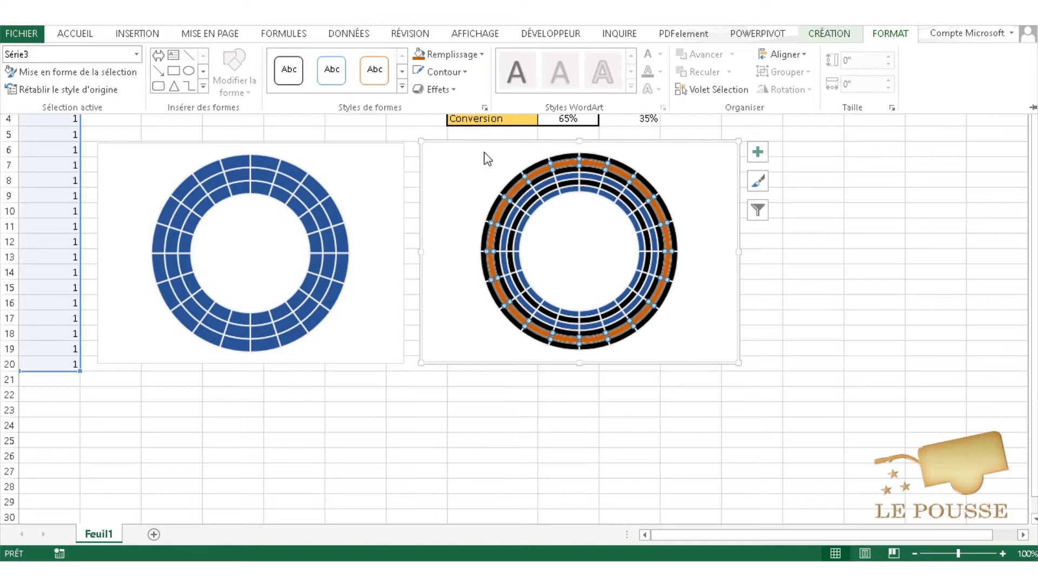
pyautogui.click(548, 183)
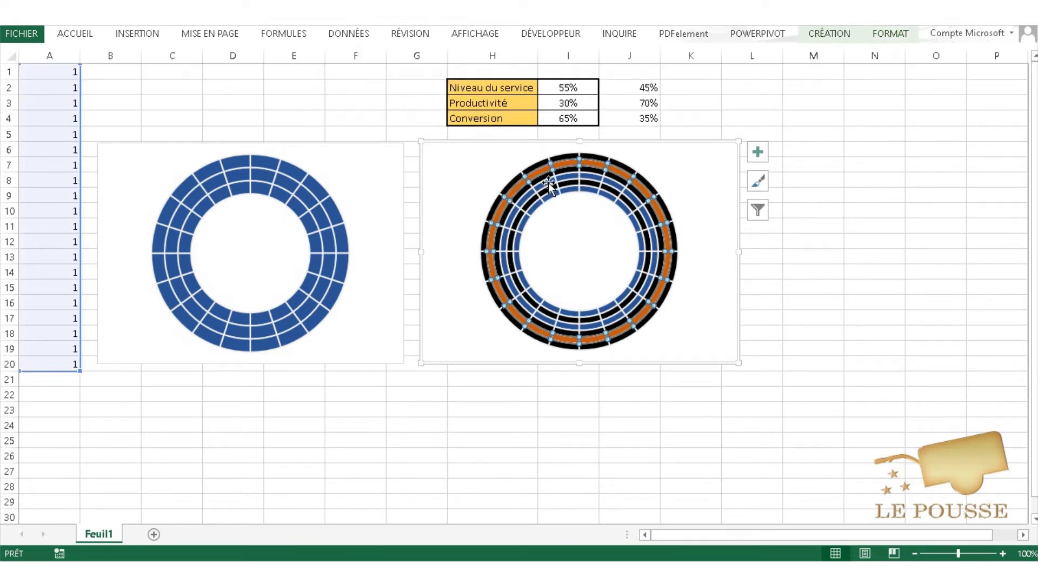
pyautogui.click(551, 186)
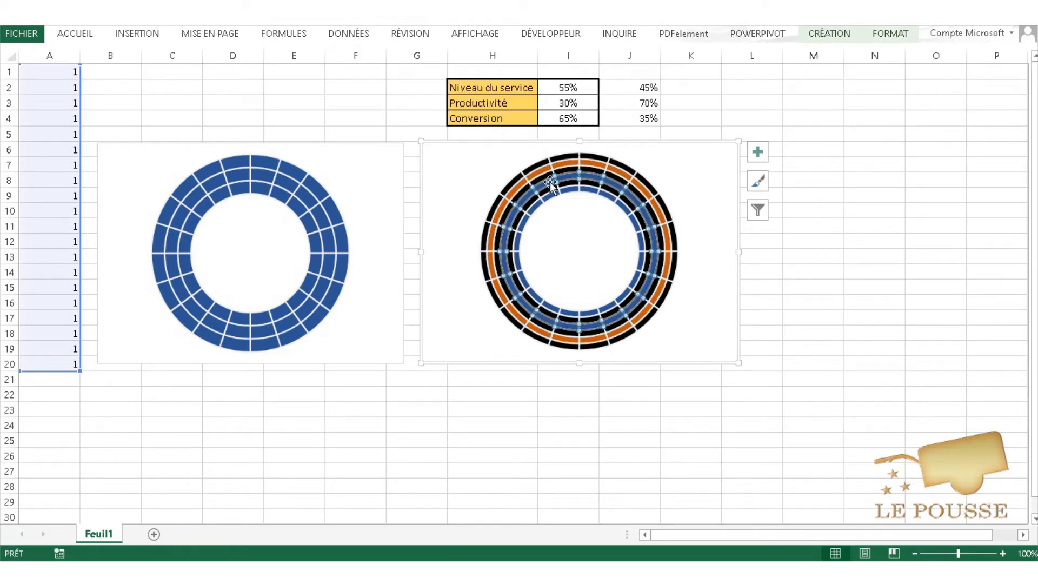
pyautogui.press('F4')
pyautogui.click(549, 198)
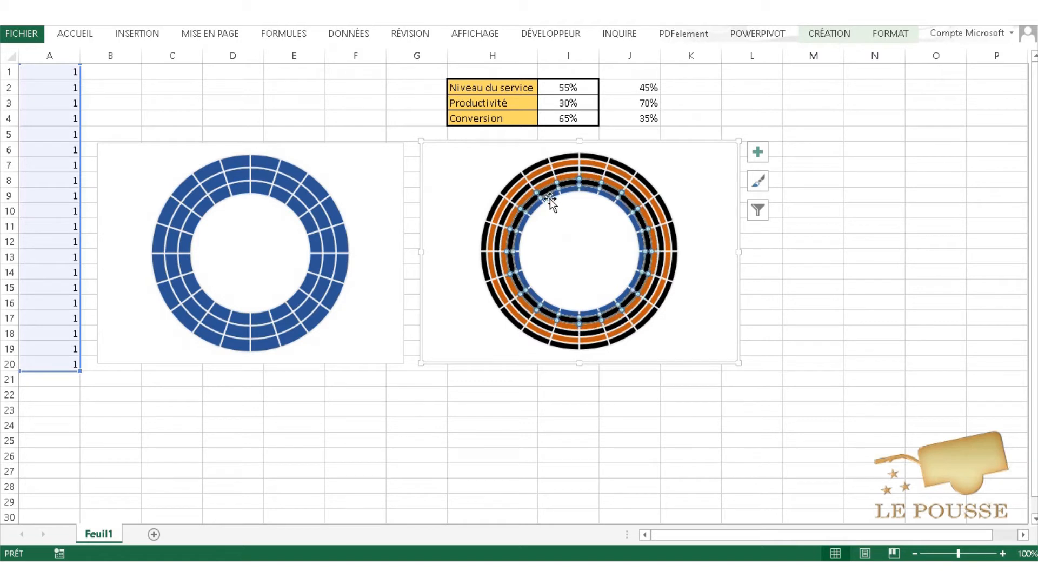
pyautogui.press('F4')
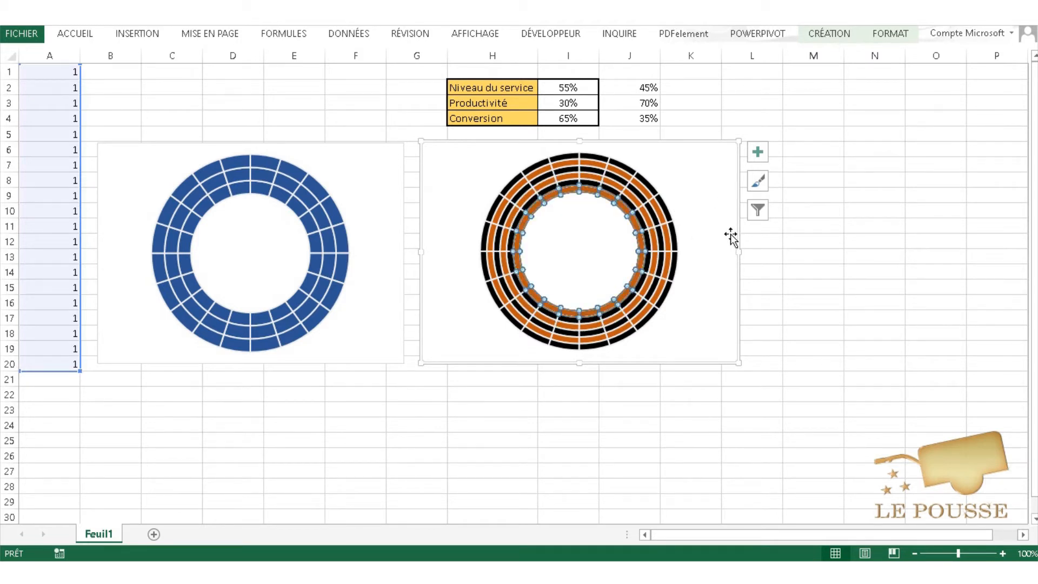
# - Paste a copy of the black and orange chart at cell M6 and shift it closer to the second chart
pyautogui.click(759, 260)
pyautogui.click(671, 145)
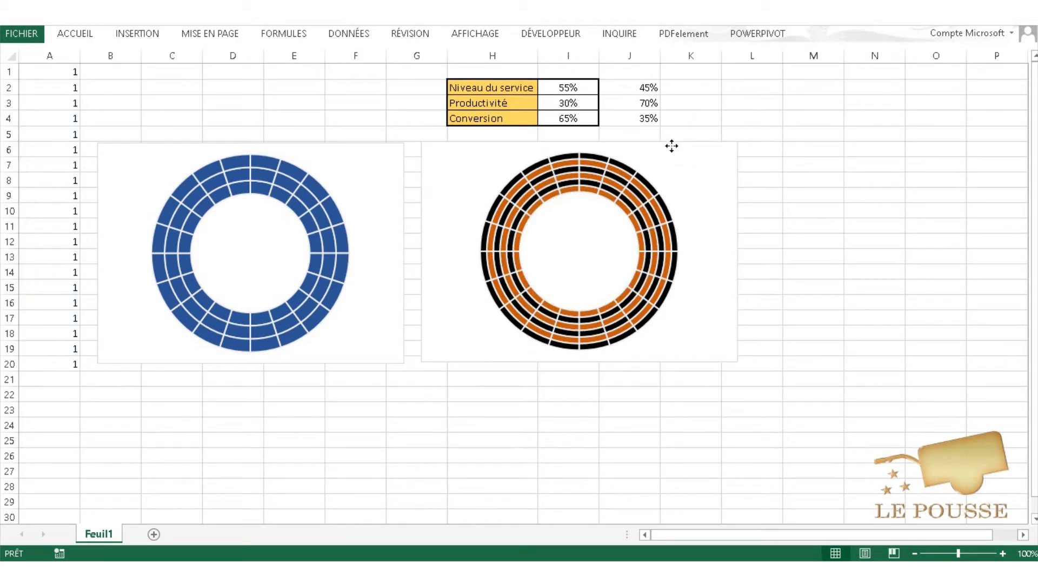
pyautogui.click(798, 147)
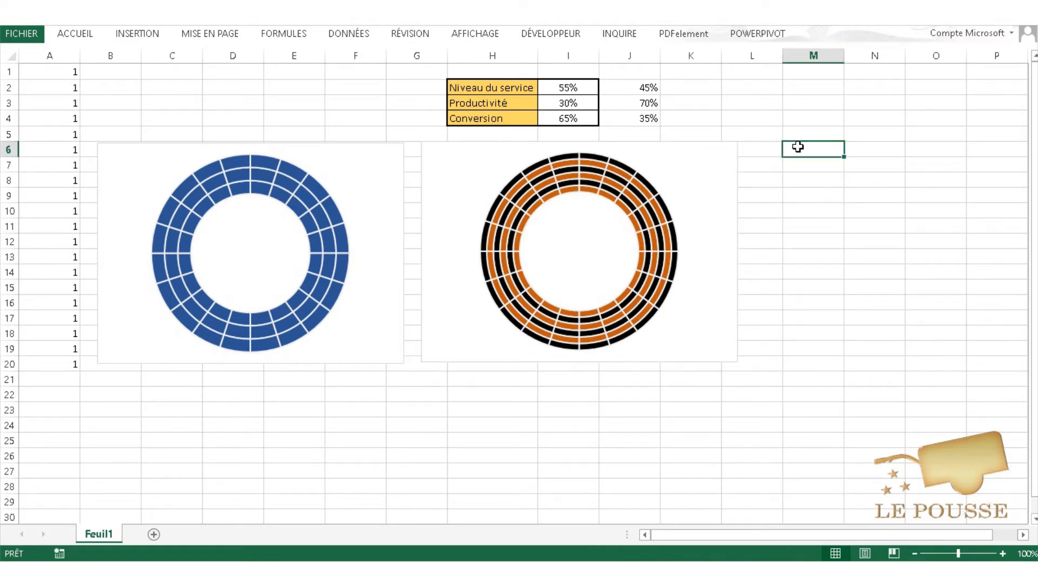
pyautogui.hotkey('ctrl', 'v')
pyautogui.moveTo(815, 150); pyautogui.dragTo(779, 145)
# - Narrow the first two charts and move the second and third closer so all three charts fit side by side
pyautogui.click(727, 205)
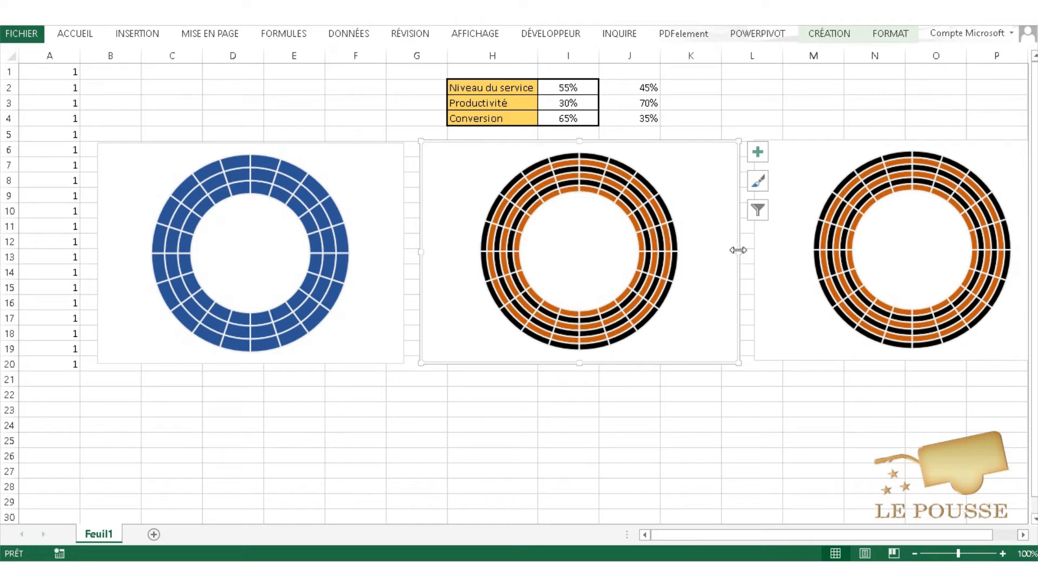
pyautogui.moveTo(737, 250); pyautogui.dragTo(711, 250)
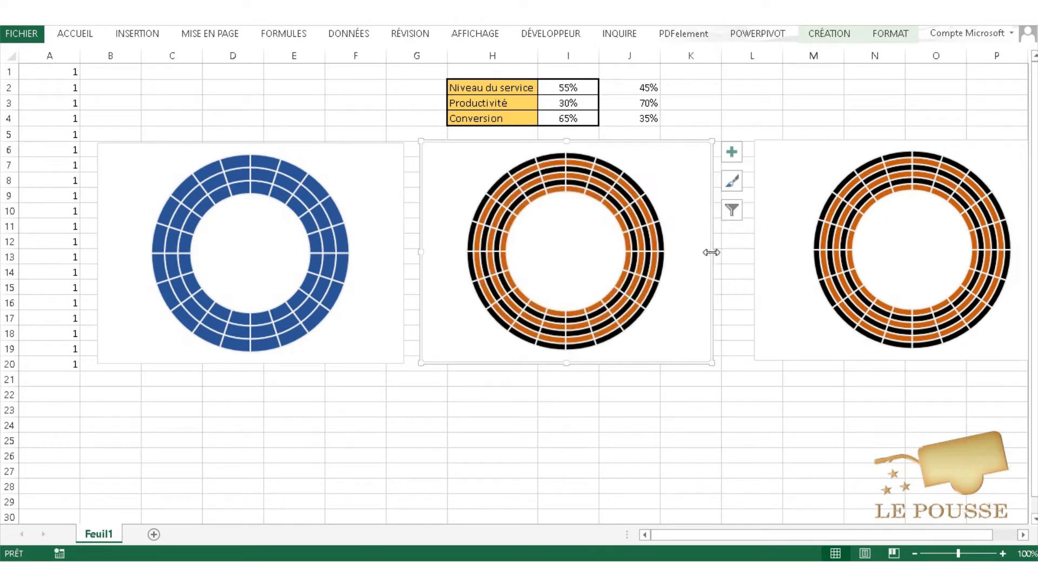
pyautogui.click(393, 253)
pyautogui.moveTo(404, 254); pyautogui.dragTo(381, 254)
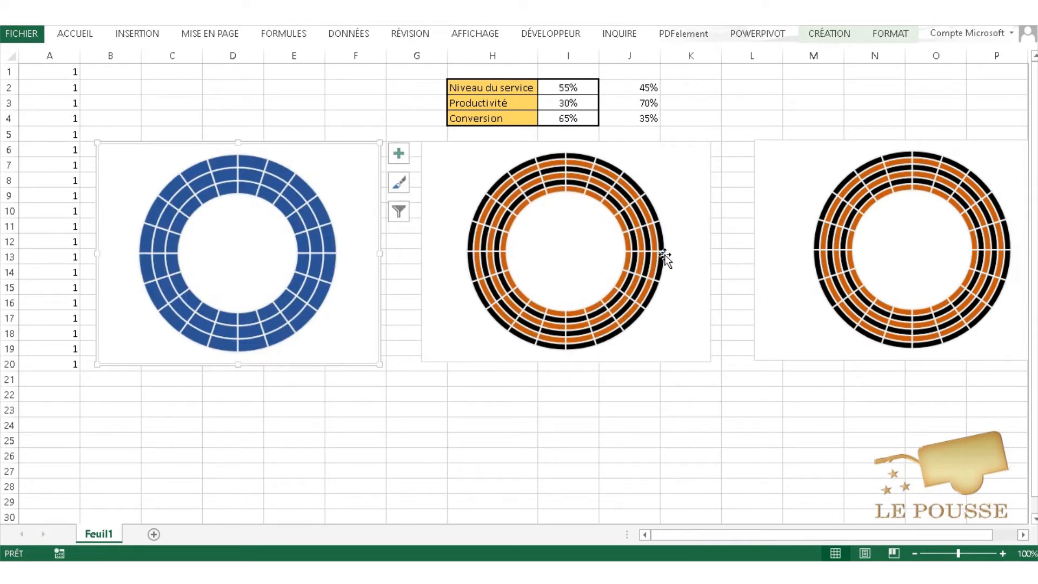
pyautogui.click(707, 250)
pyautogui.moveTo(708, 250); pyautogui.dragTo(697, 253)
pyautogui.moveTo(636, 150)
pyautogui.mouseDown()
pyautogui.moveTo(650, 143)
pyautogui.moveTo(638, 143)
pyautogui.mouseUp()
pyautogui.moveTo(789, 142); pyautogui.dragTo(724, 143)
# - Paste the copied chart into the third chart to double its concentric rings to twelve
pyautogui.click(810, 170)
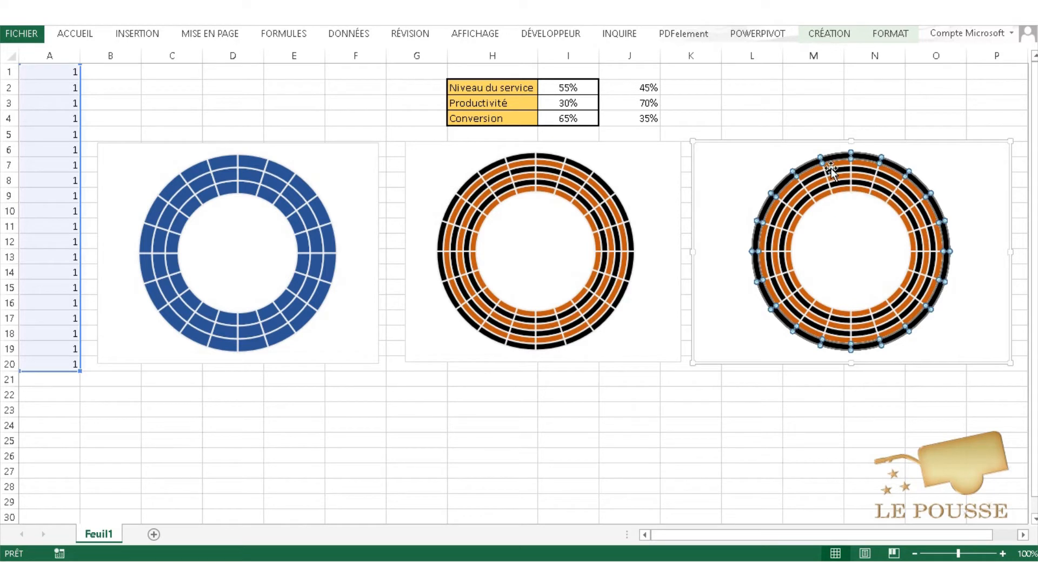
pyautogui.hotkey('ctrl', 'v')
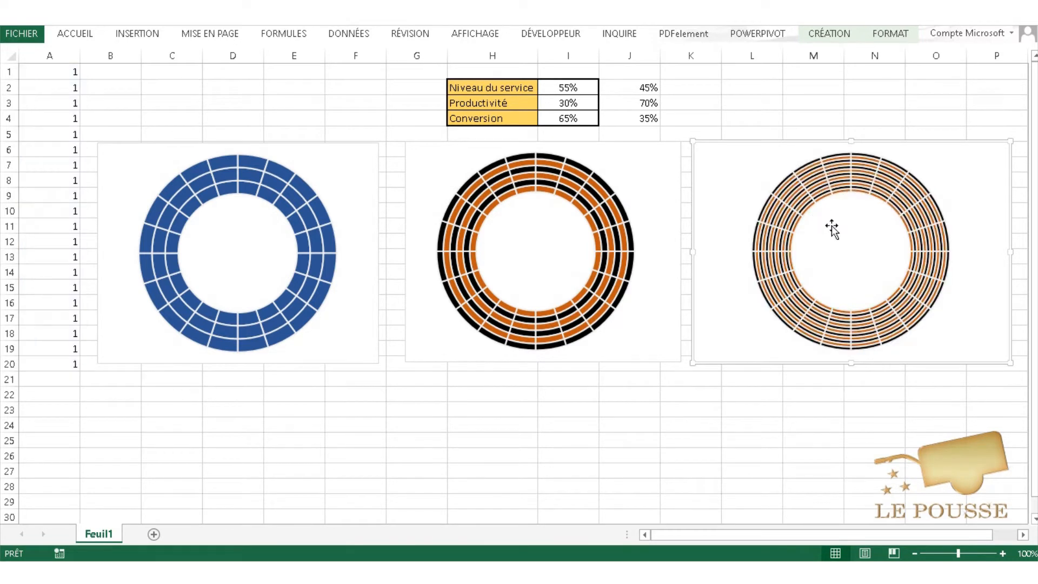
pyautogui.click(865, 176)
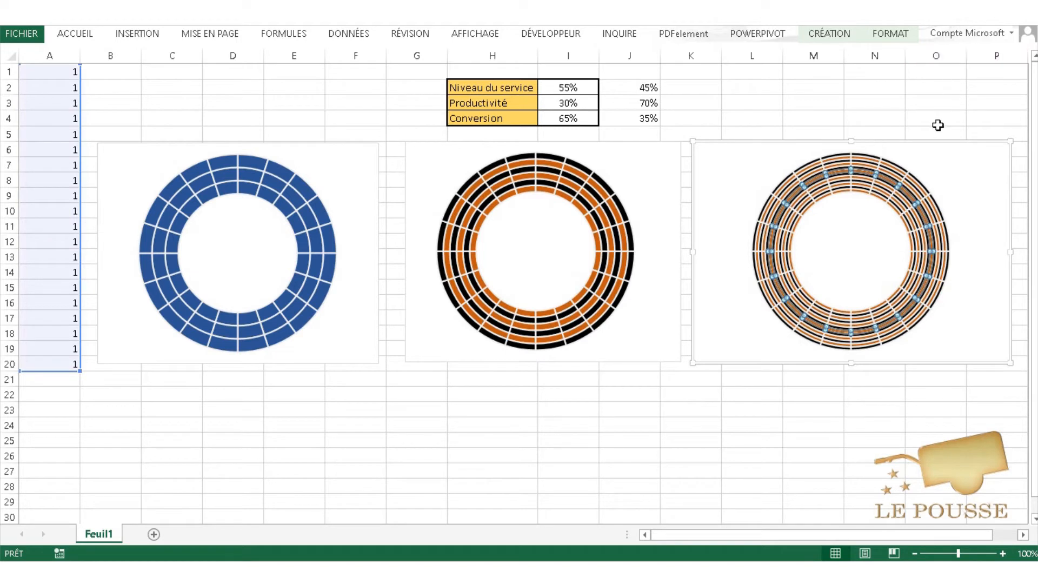
pyautogui.rightClick(853, 219)
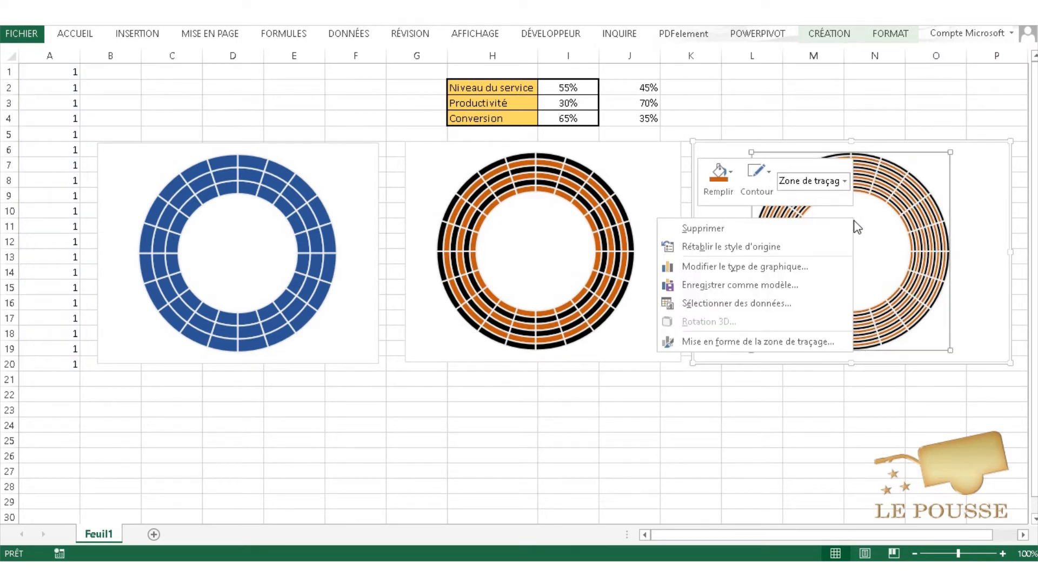
pyautogui.click(776, 345)
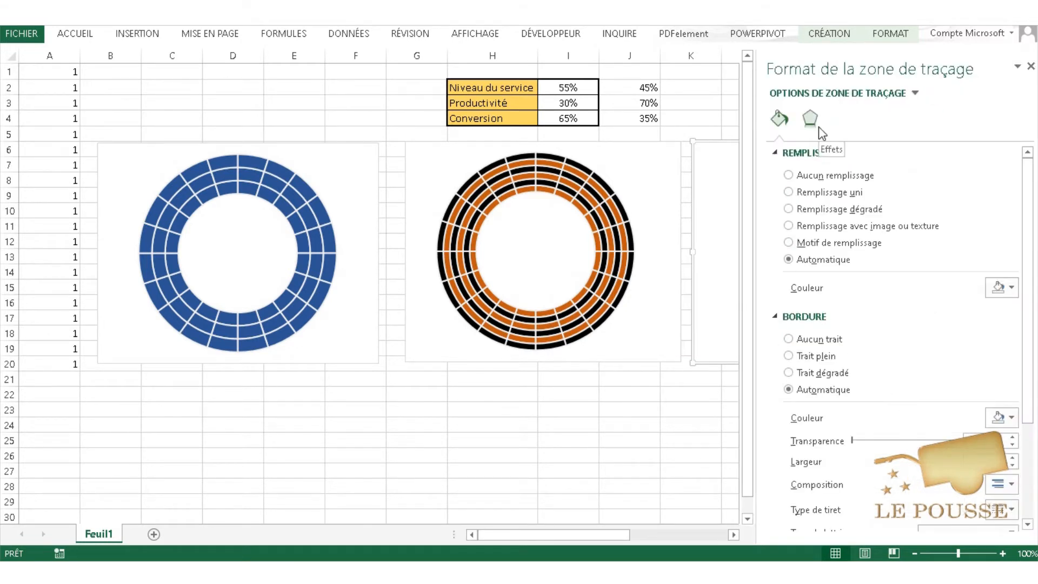
pyautogui.click(722, 189)
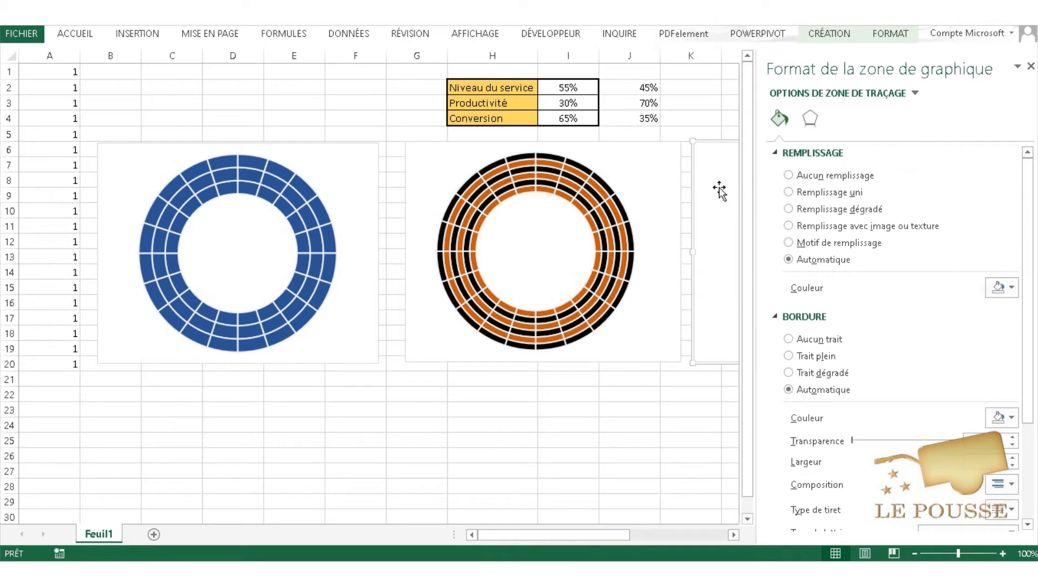
pyautogui.click(708, 114)
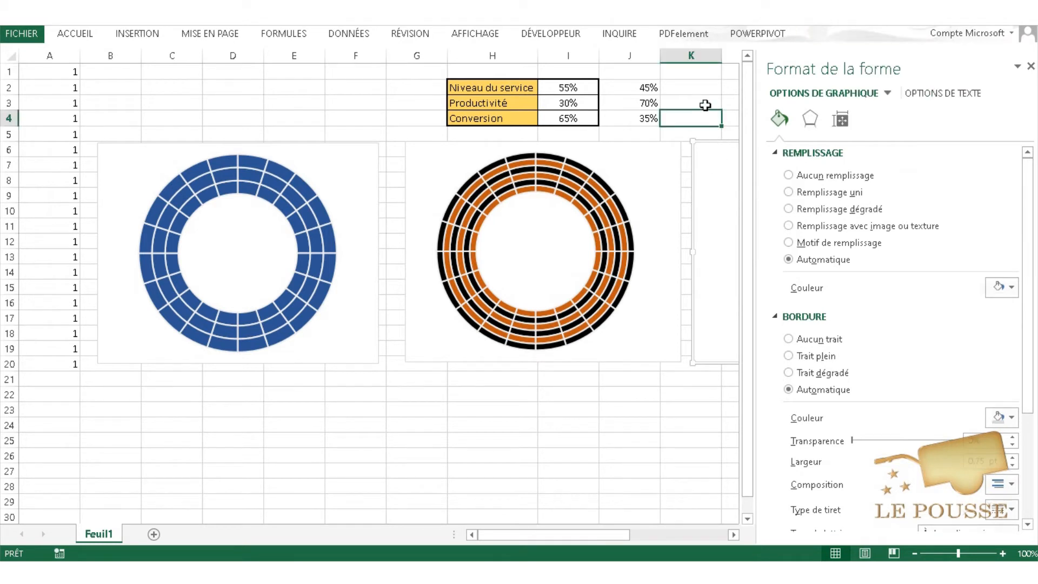
pyautogui.click(1030, 66)
# - Set the third chart's doughnut hole size to 45% so its twelve rings become thicker
pyautogui.click(825, 167)
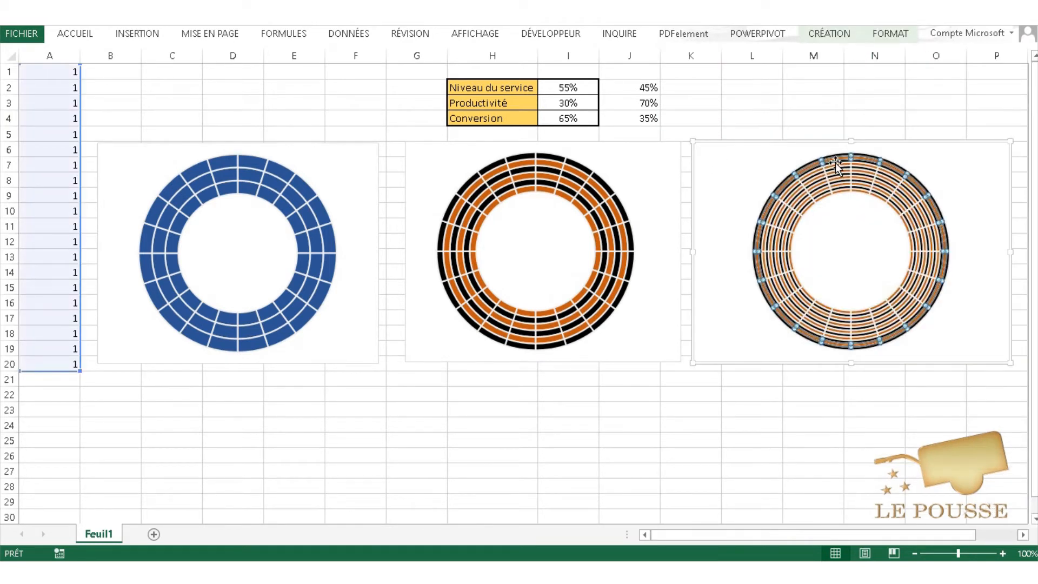
pyautogui.rightClick(834, 162)
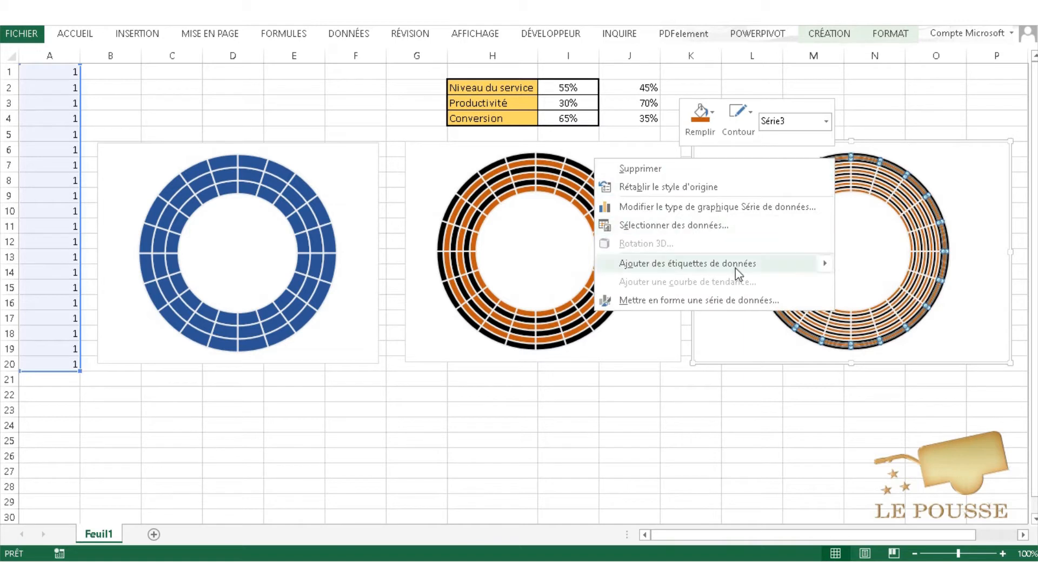
pyautogui.click(722, 300)
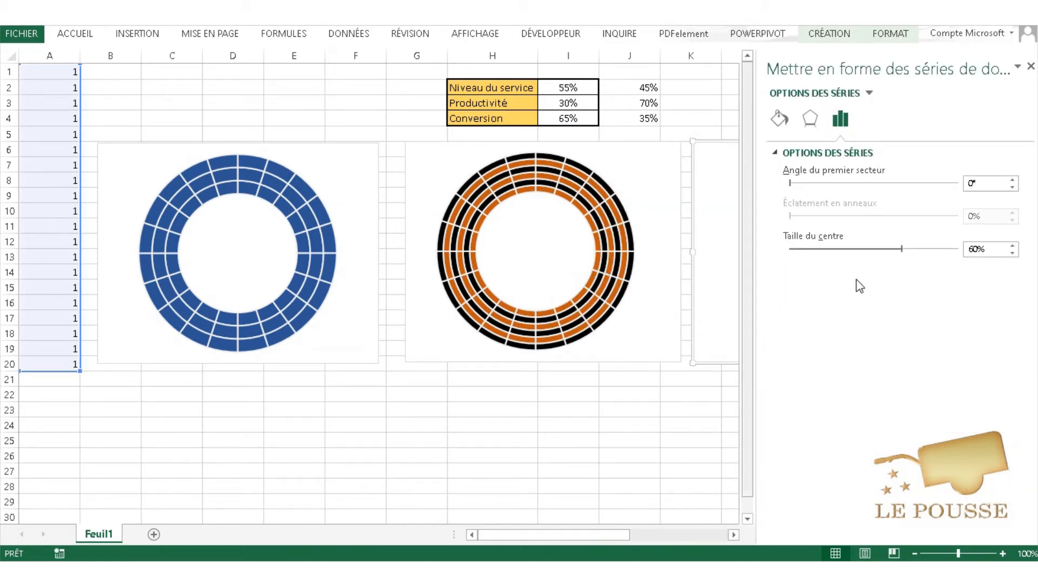
pyautogui.moveTo(900, 250); pyautogui.dragTo(874, 253)
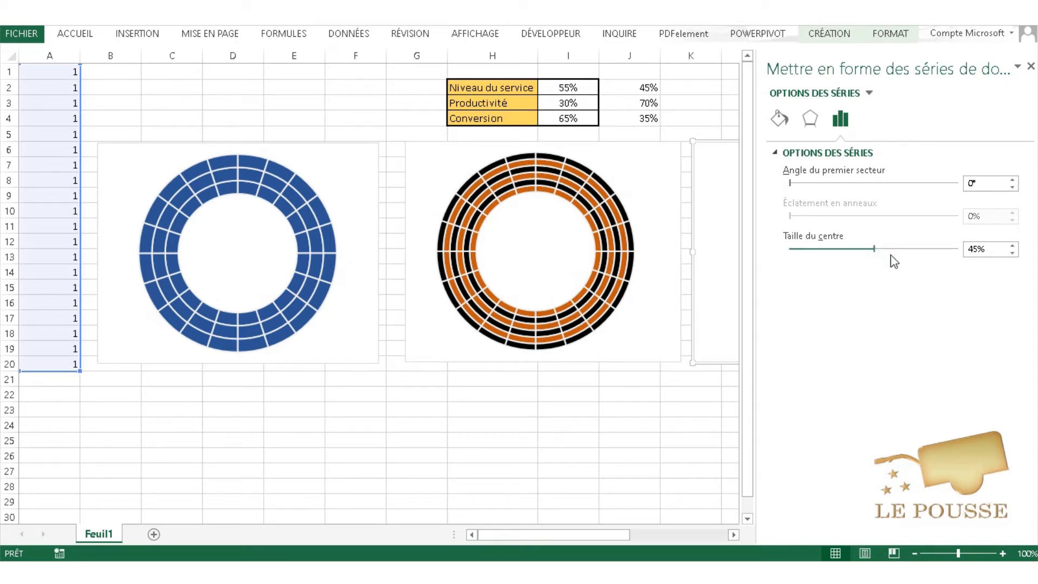
pyautogui.click(674, 418)
pyautogui.click(1030, 66)
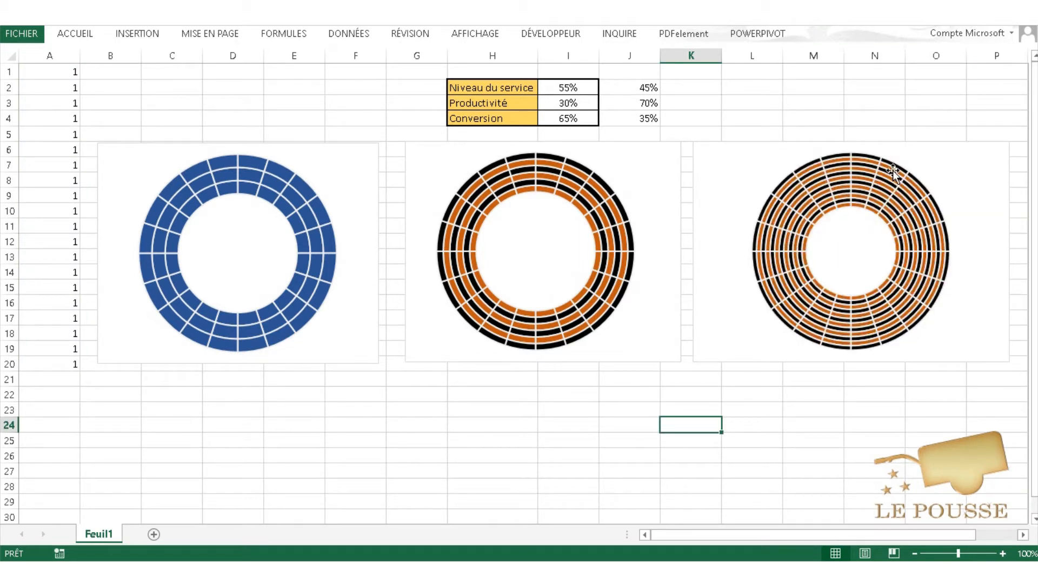
# - Fill the outermost orange ring of the third chart with light green
pyautogui.click(844, 160)
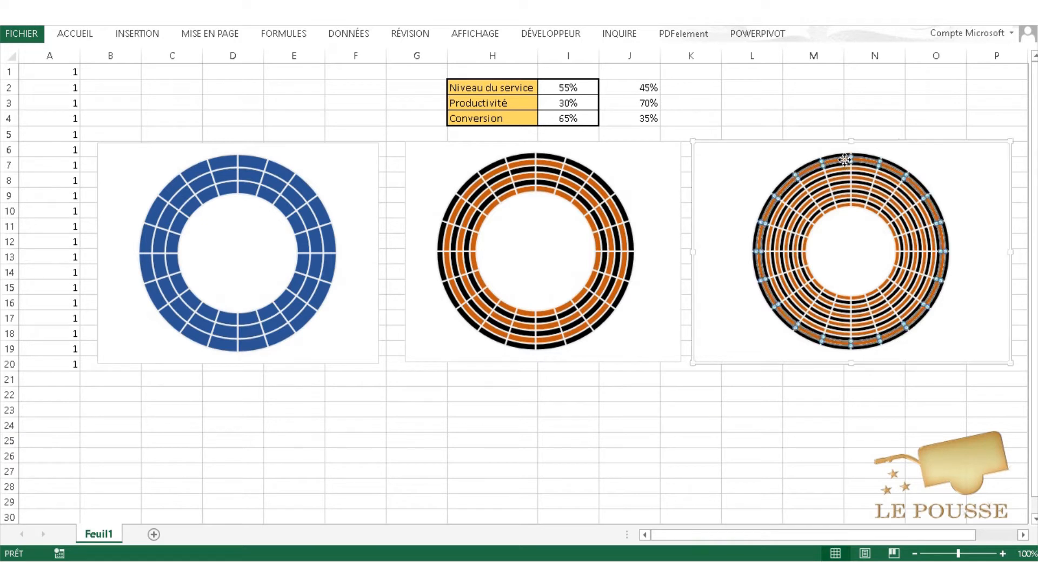
pyautogui.click(841, 163)
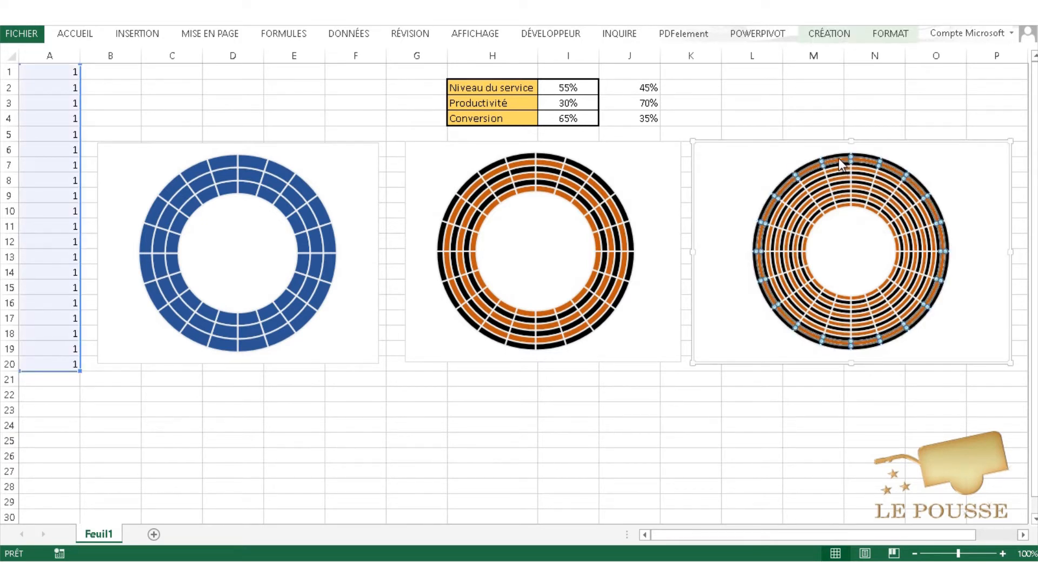
pyautogui.click(893, 36)
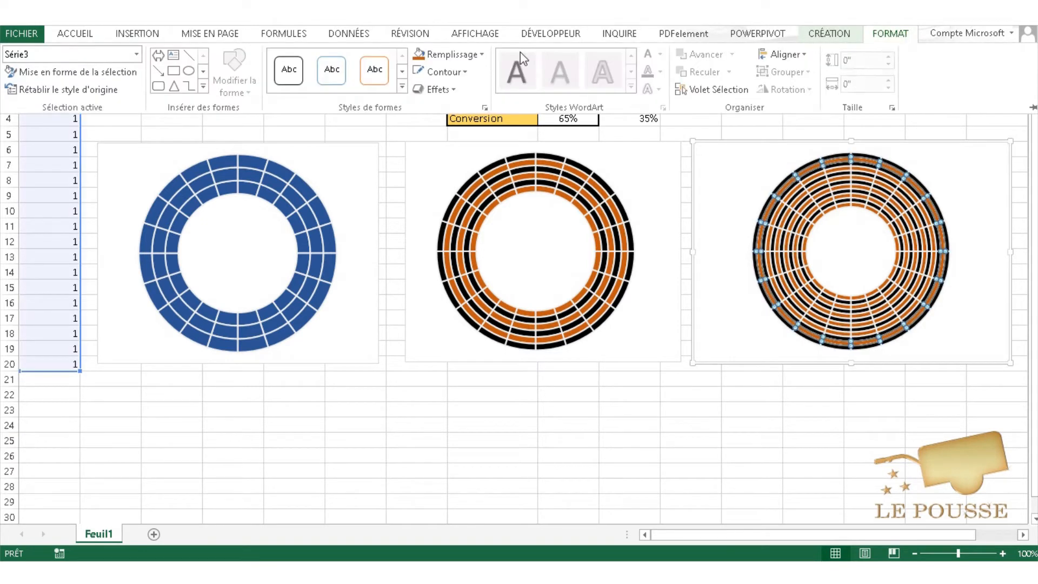
pyautogui.click(469, 54)
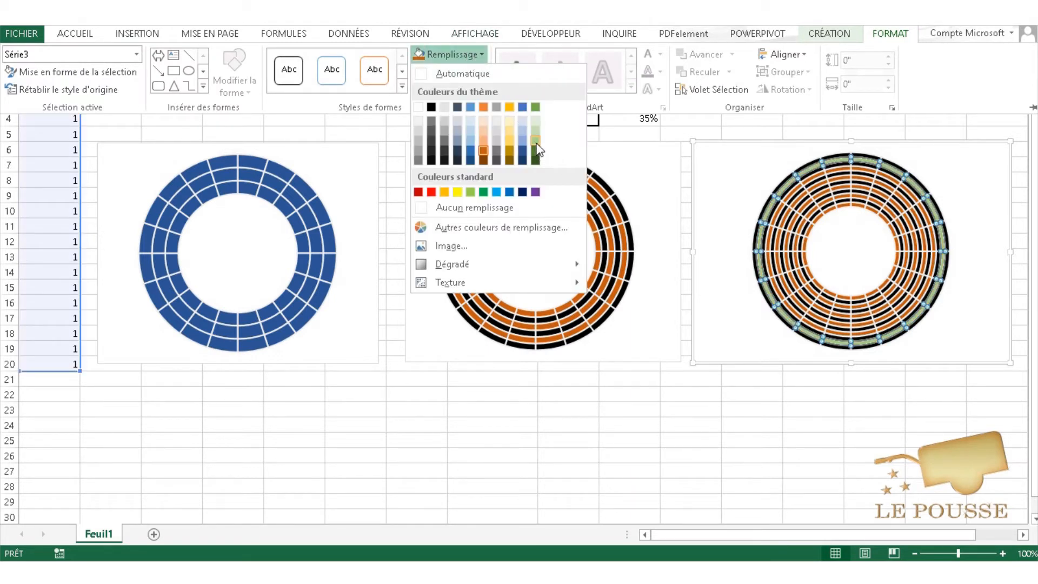
pyautogui.click(536, 142)
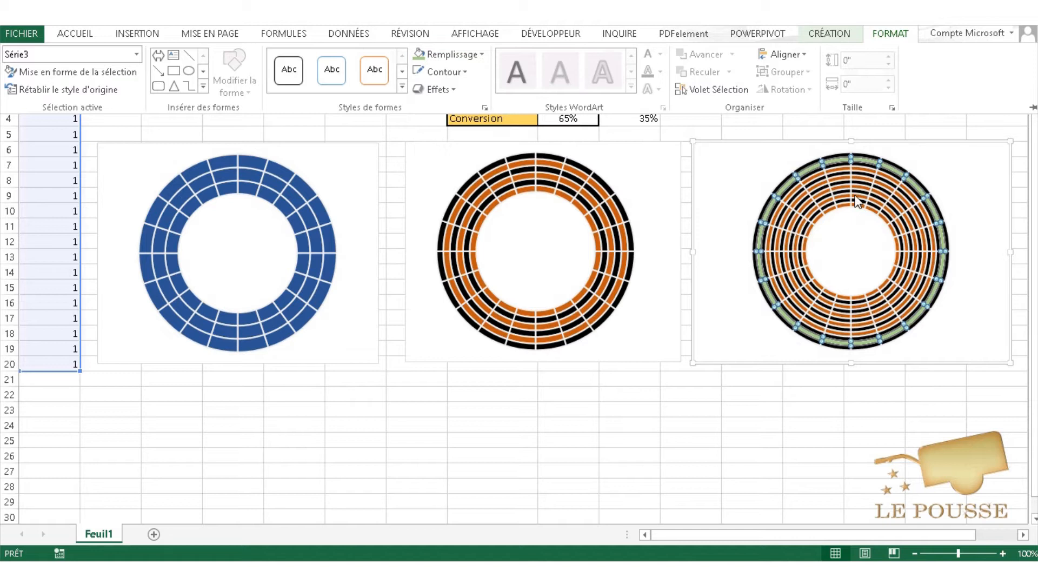
pyautogui.hotkey('ctrl', 'F1')
# - Apply the same light green fill to the five remaining orange rings of the third chart
pyautogui.click(840, 171)
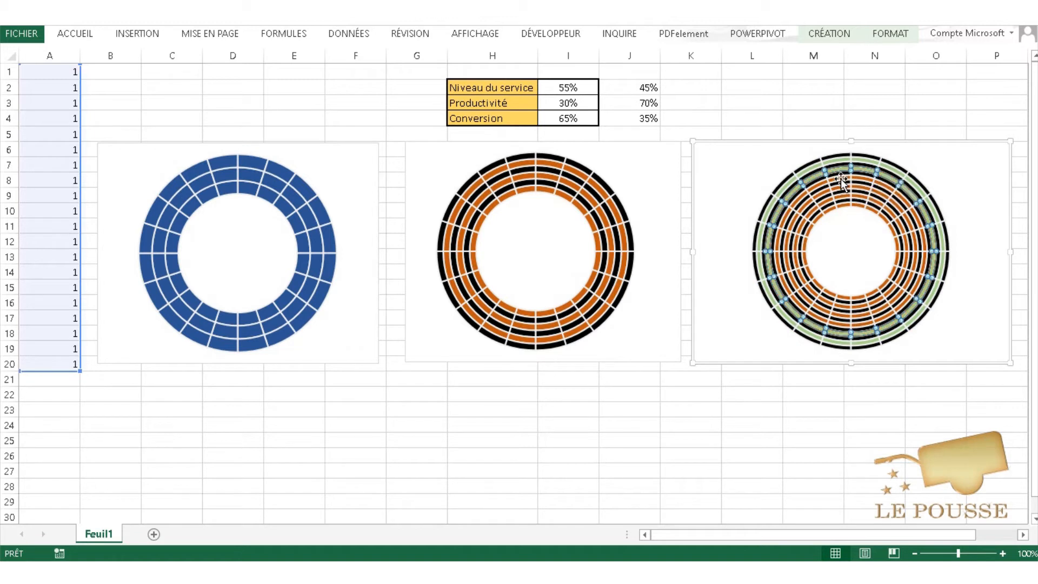
pyautogui.click(841, 178)
pyautogui.click(841, 179)
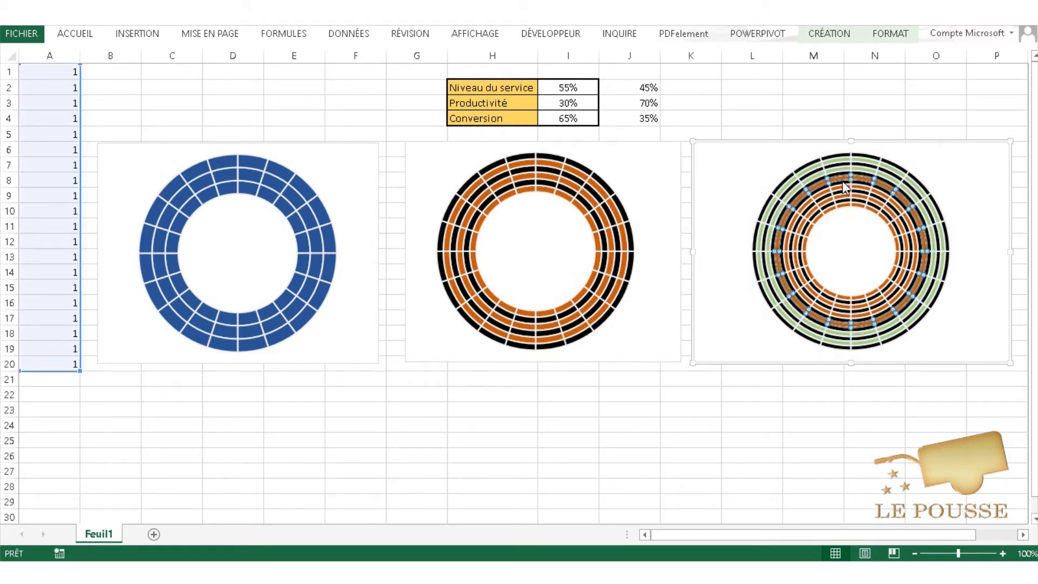
pyautogui.click(840, 188)
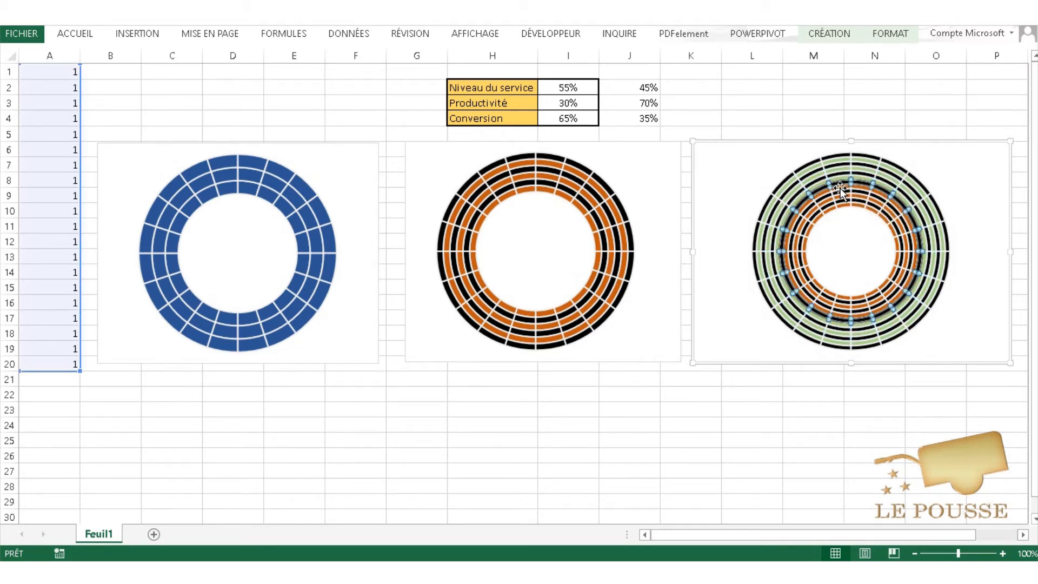
pyautogui.click(841, 189)
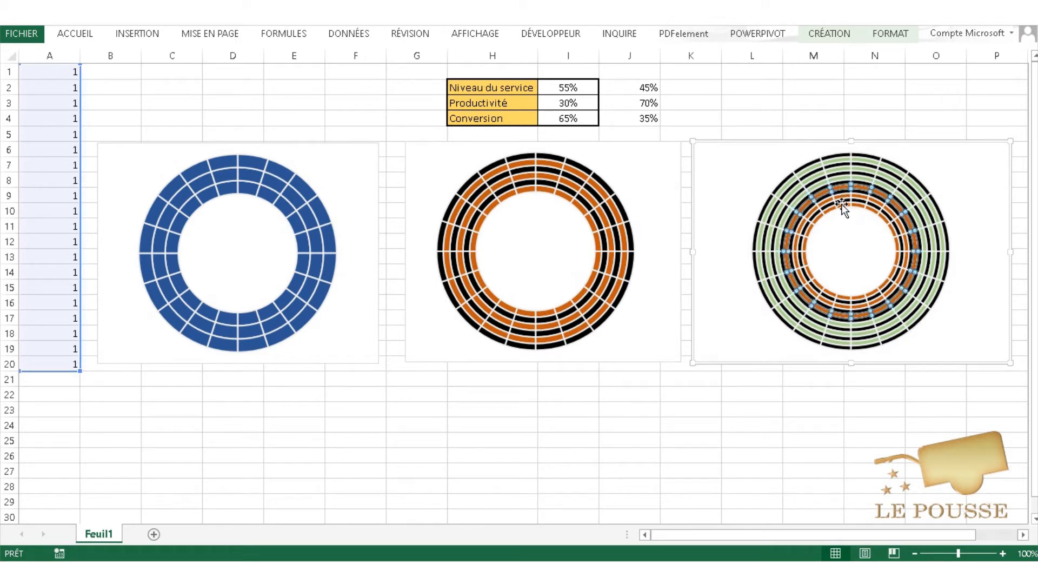
pyautogui.click(844, 202)
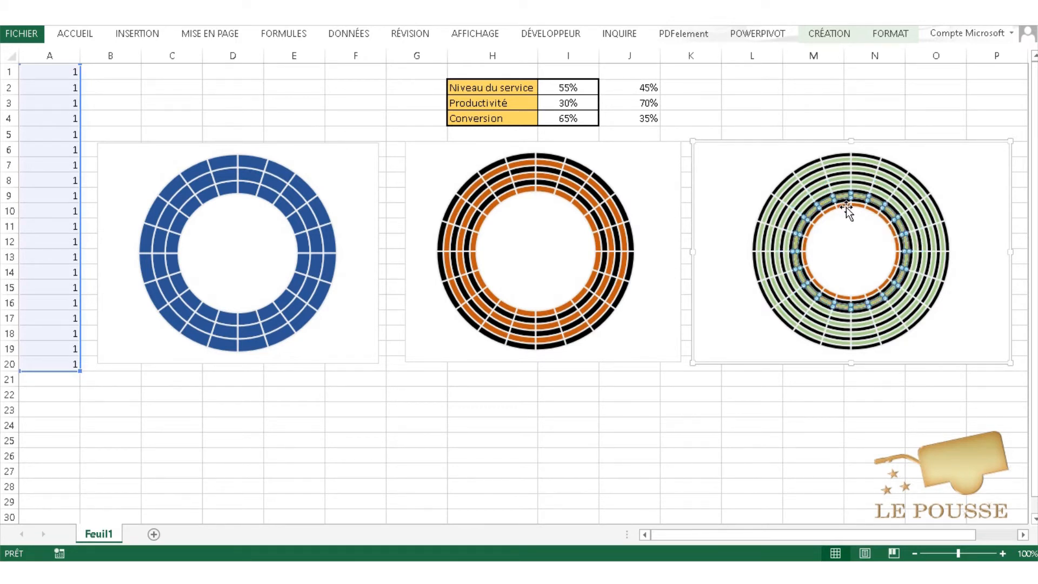
pyautogui.click(846, 207)
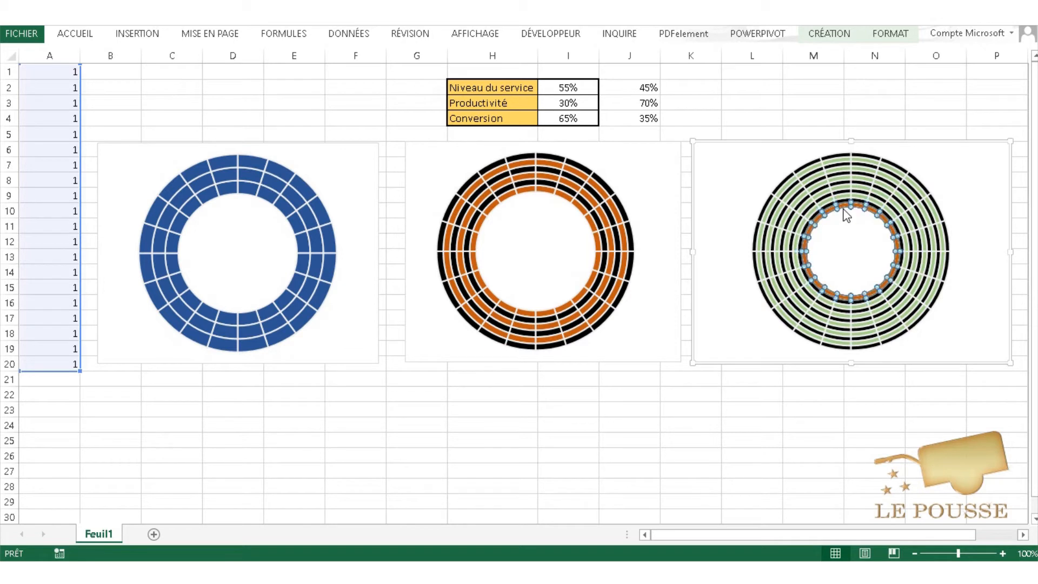
pyautogui.press('F4')
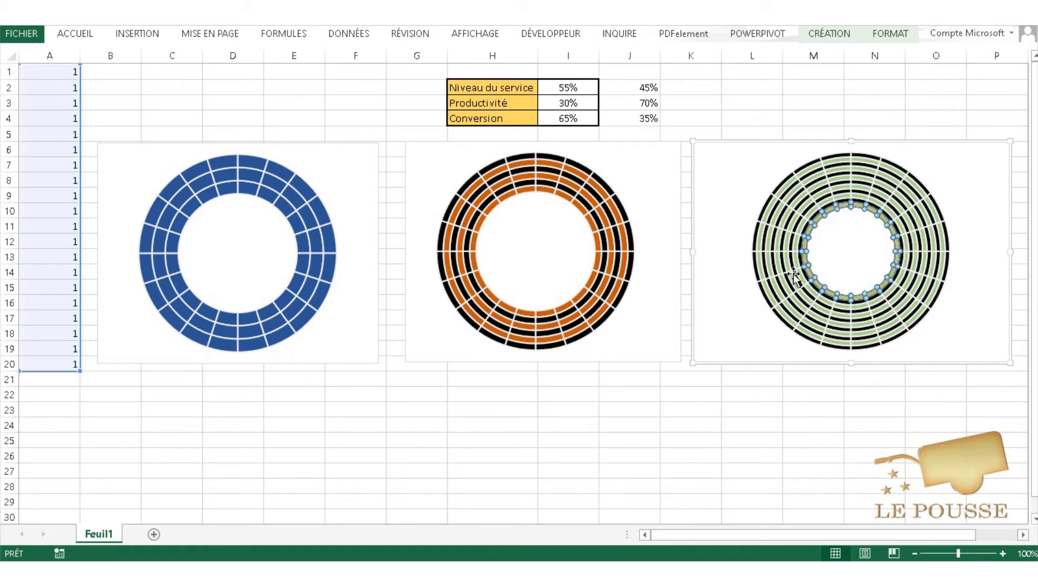
pyautogui.click(772, 411)
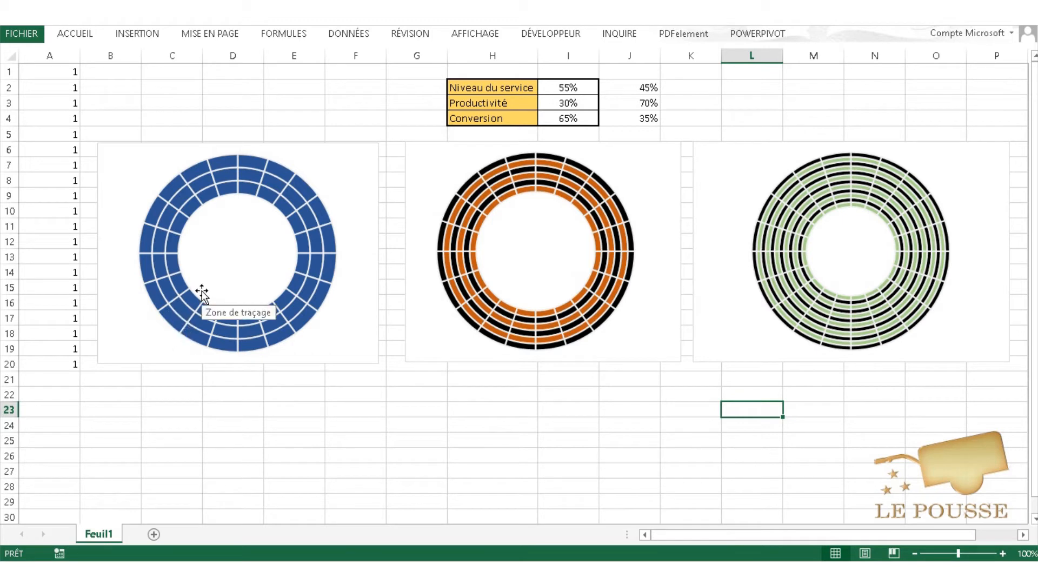
# - Hide the helper values in A1:A20 by setting their font colour to white
pyautogui.moveTo(46, 73); pyautogui.dragTo(65, 368)
pyautogui.click(76, 34)
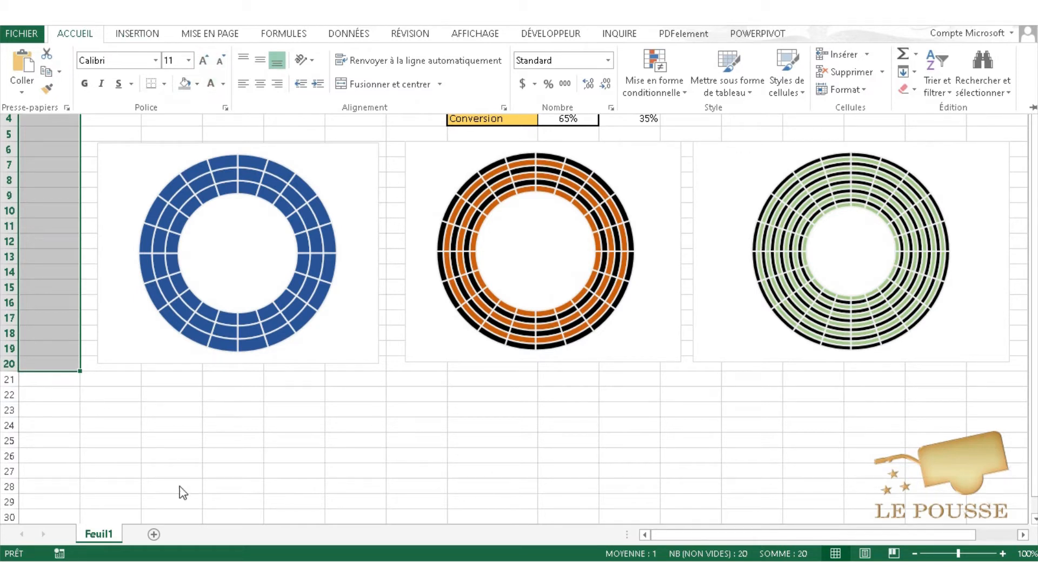
pyautogui.press('Escape')
pyautogui.click(173, 104)
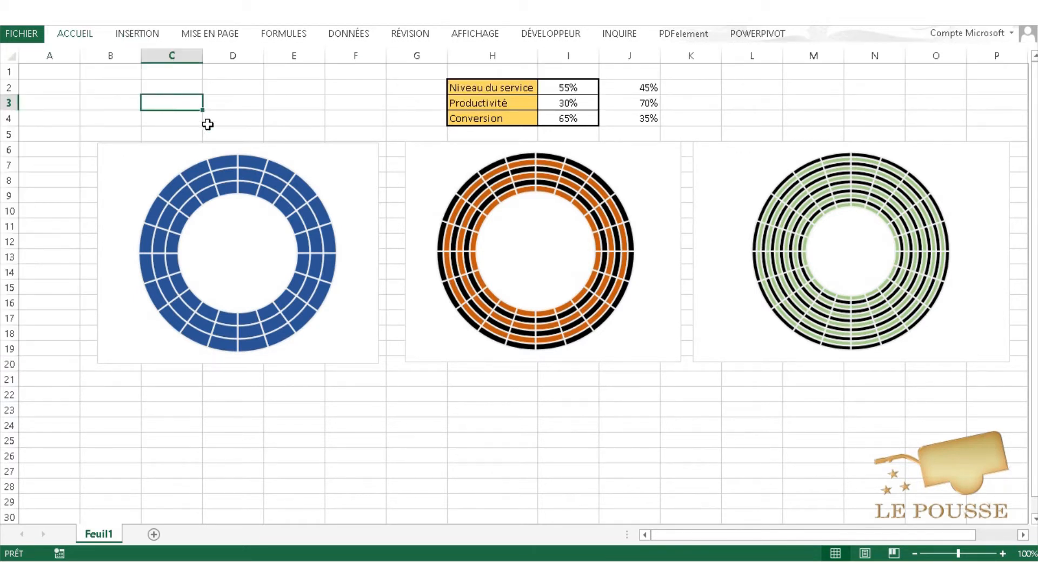
# - Add a data series to the first chart, named from cell H2 (Niveau du service) with values from I2:J2
pyautogui.click(232, 243)
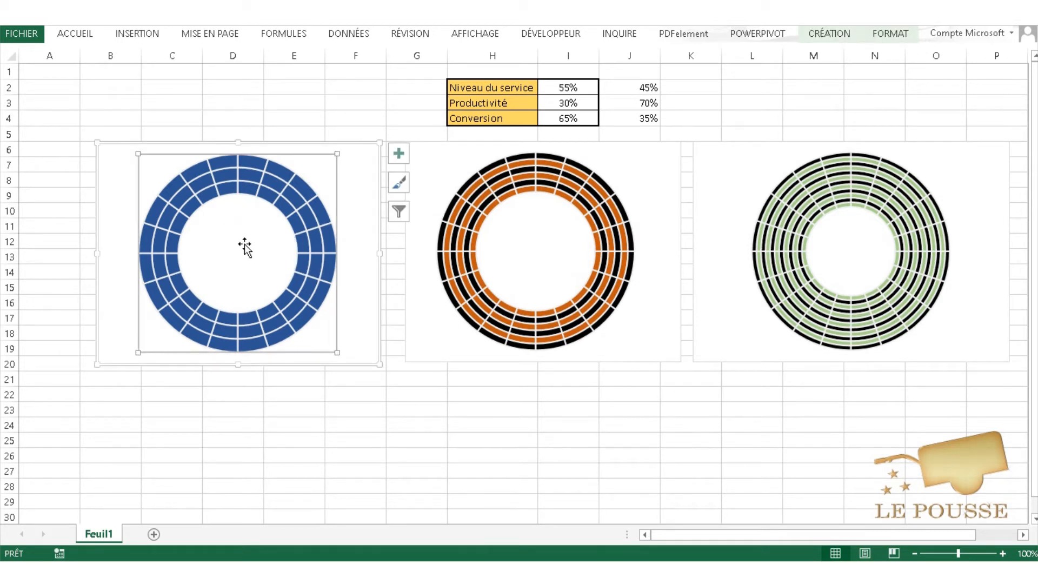
pyautogui.rightClick(245, 246)
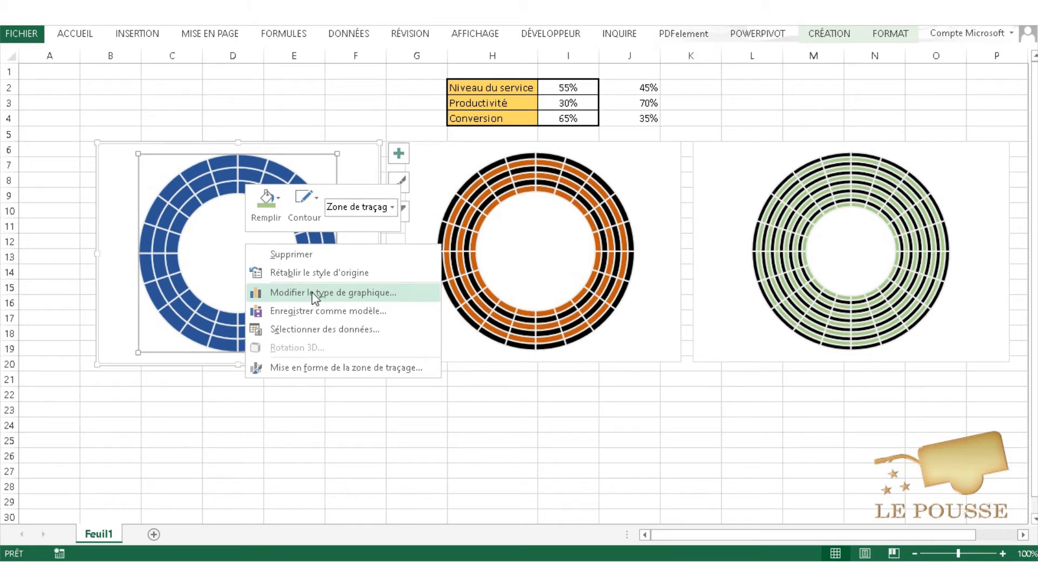
pyautogui.click(318, 330)
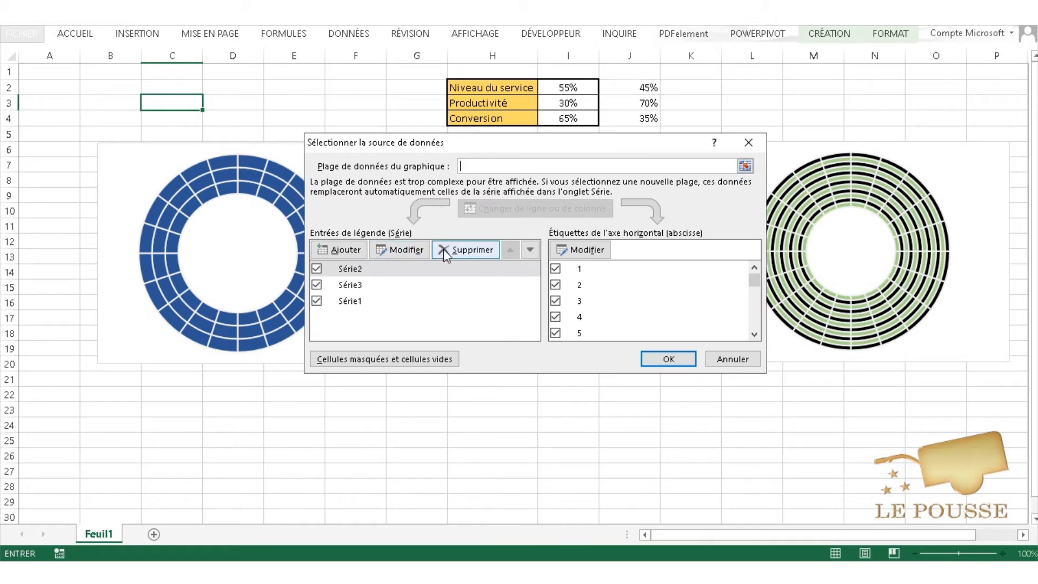
pyautogui.click(346, 252)
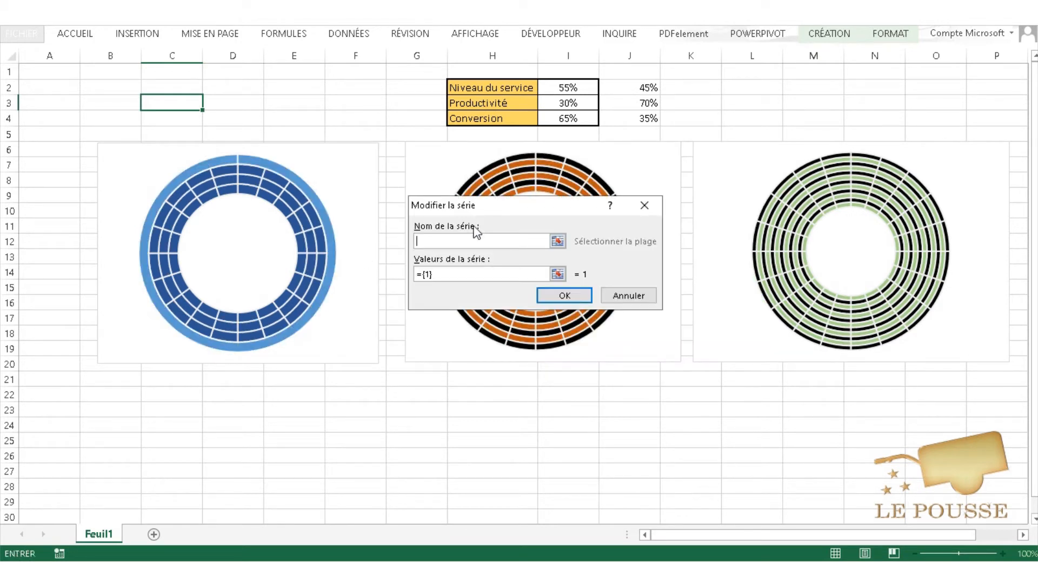
pyautogui.click(489, 87)
pyautogui.click(556, 274)
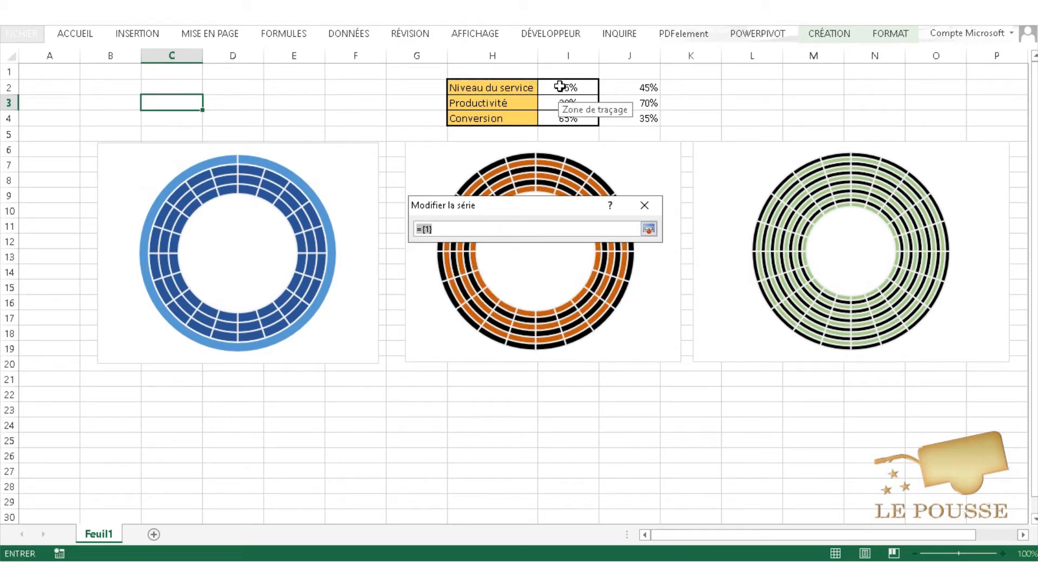
pyautogui.moveTo(559, 87); pyautogui.dragTo(626, 85)
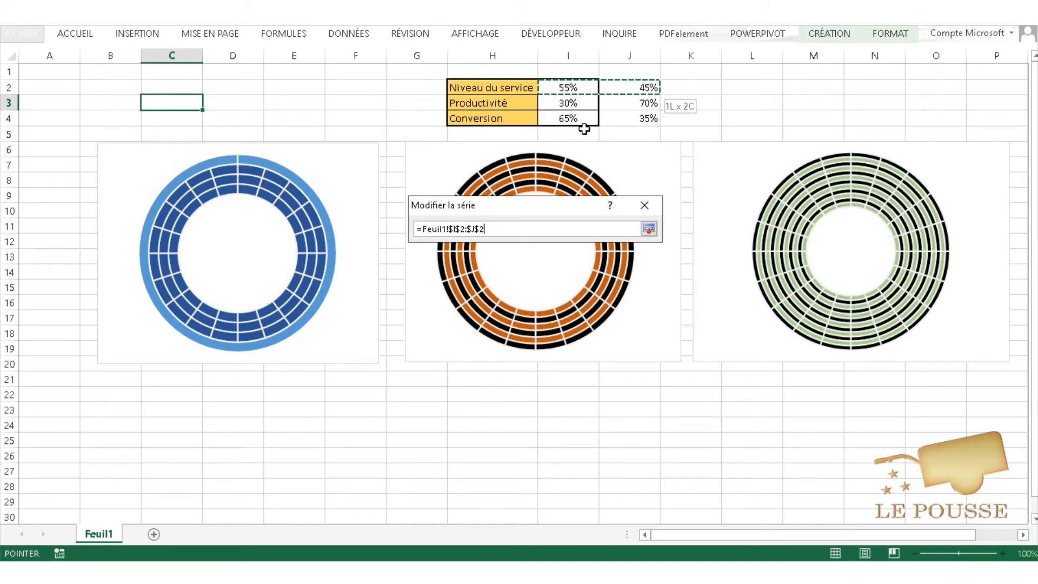
pyautogui.press('Return')
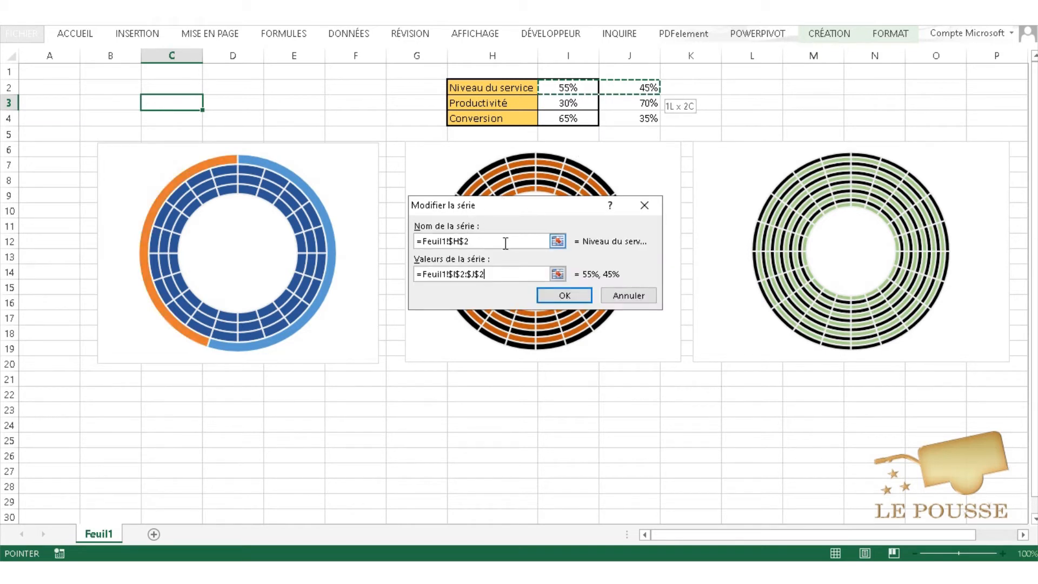
pyautogui.click(564, 295)
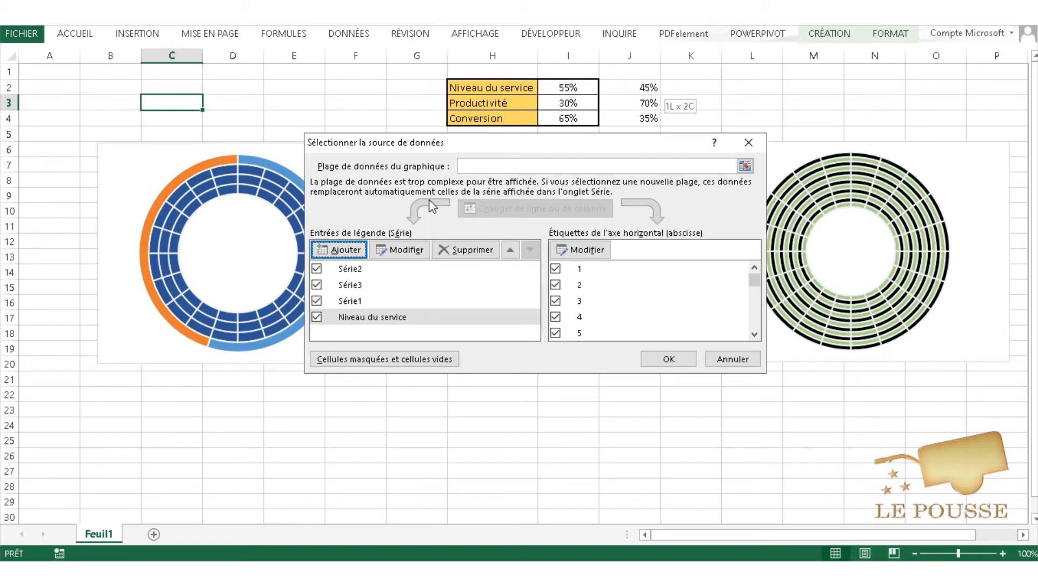
pyautogui.moveTo(470, 142); pyautogui.dragTo(533, 143)
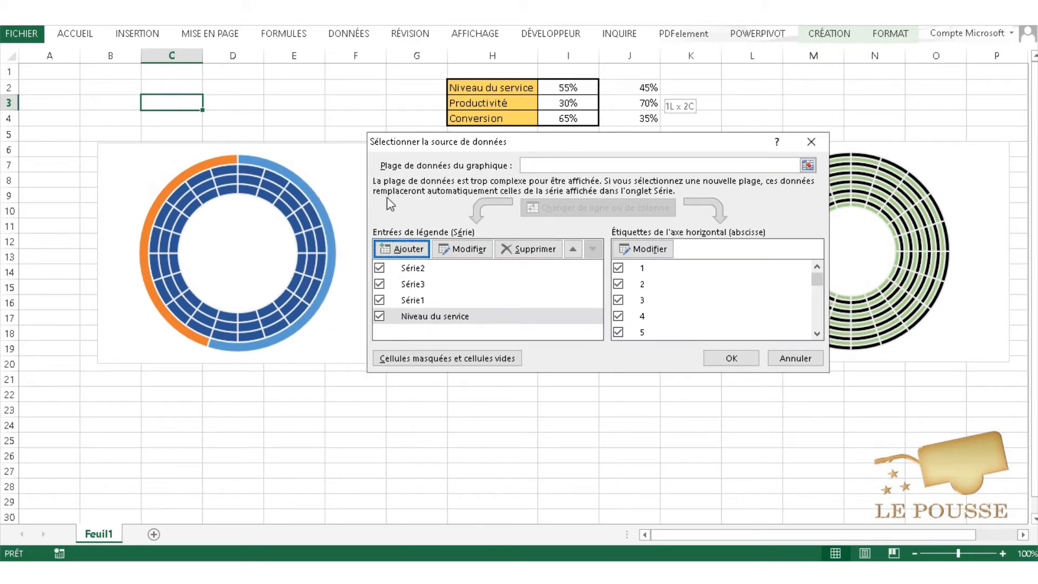
pyautogui.click(736, 359)
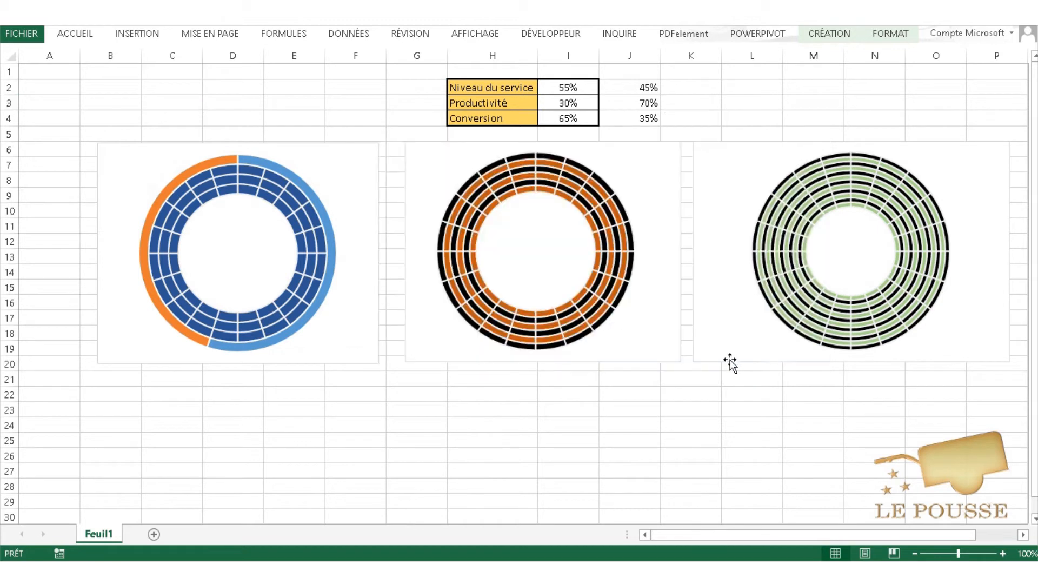
# - Change the Niveau du service series in the first chart to a pie (Secteurs) plotted on the secondary axis
pyautogui.click(299, 184)
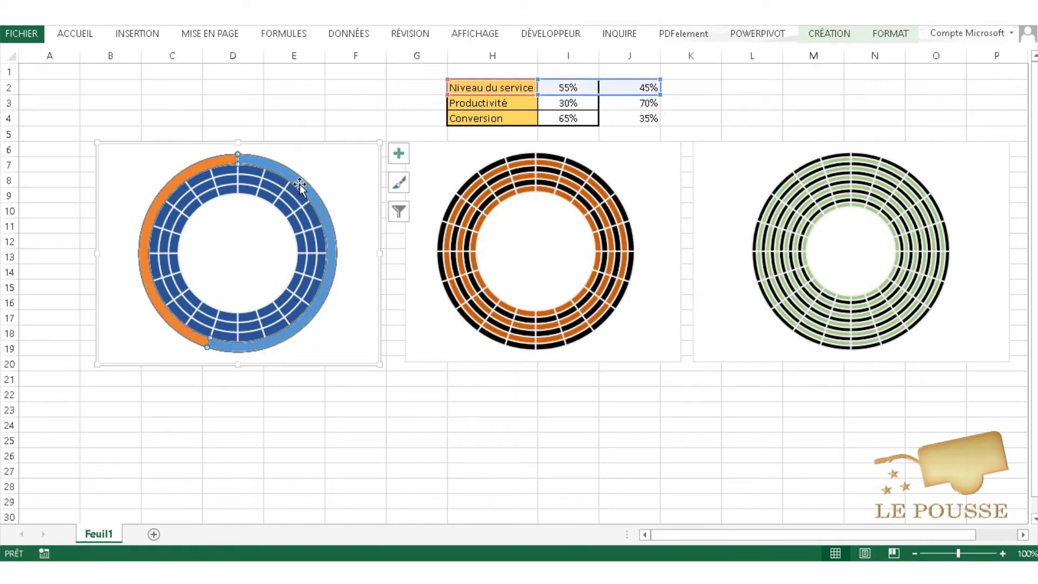
pyautogui.rightClick(299, 183)
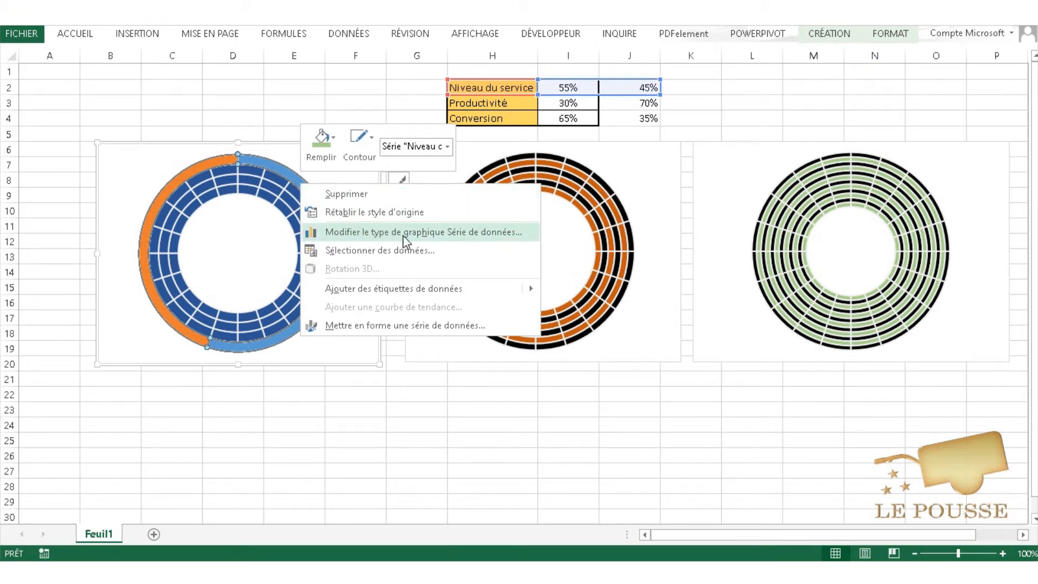
pyautogui.click(447, 234)
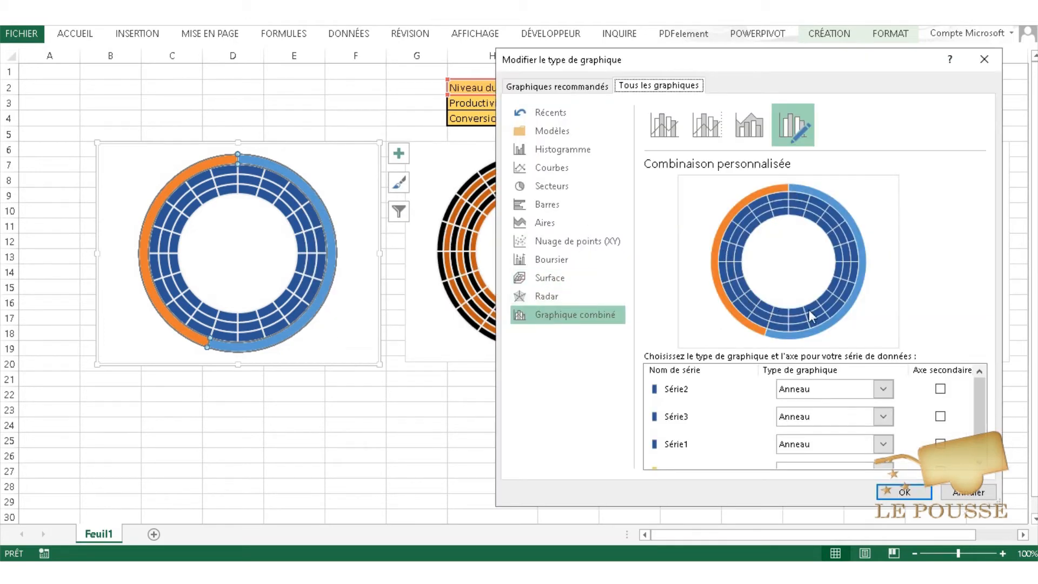
pyautogui.moveTo(983, 409); pyautogui.dragTo(983, 431)
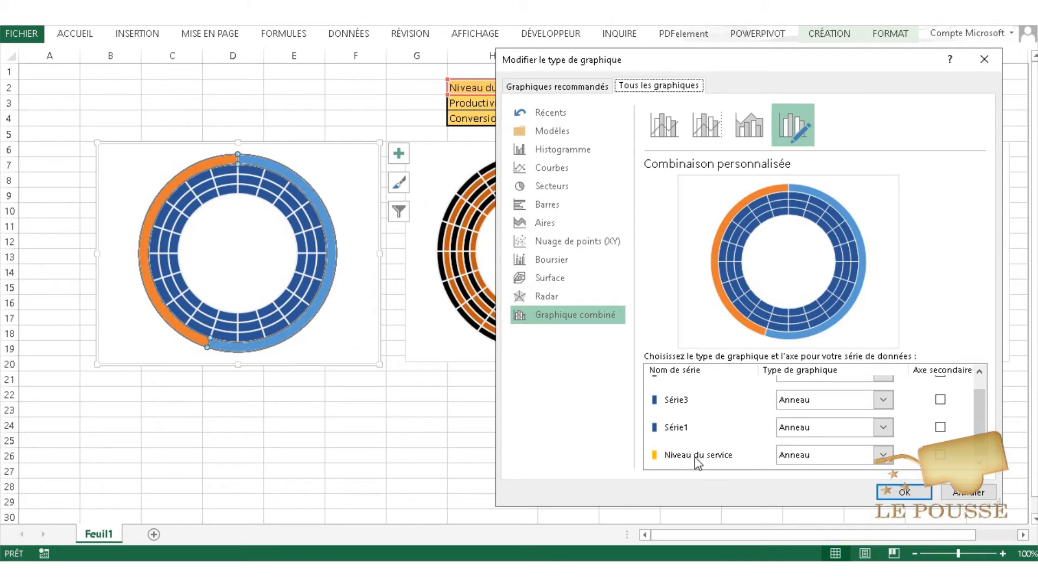
pyautogui.click(889, 457)
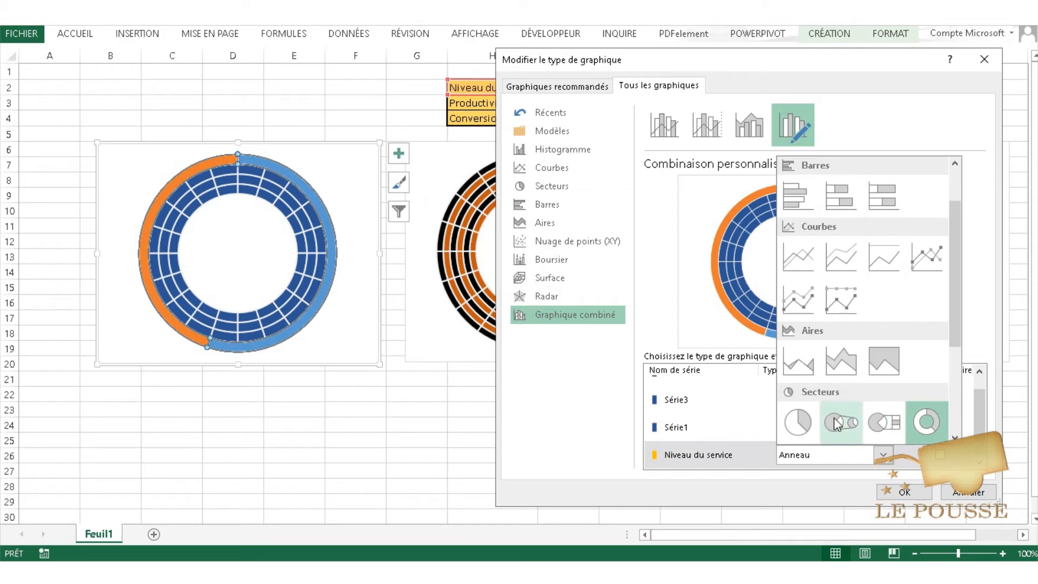
pyautogui.click(798, 422)
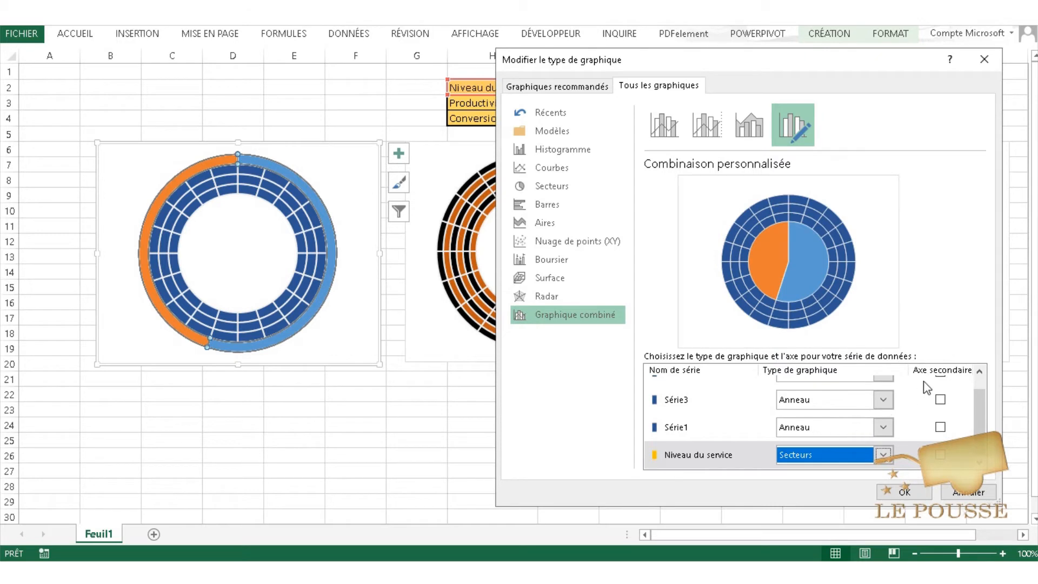
pyautogui.click(940, 455)
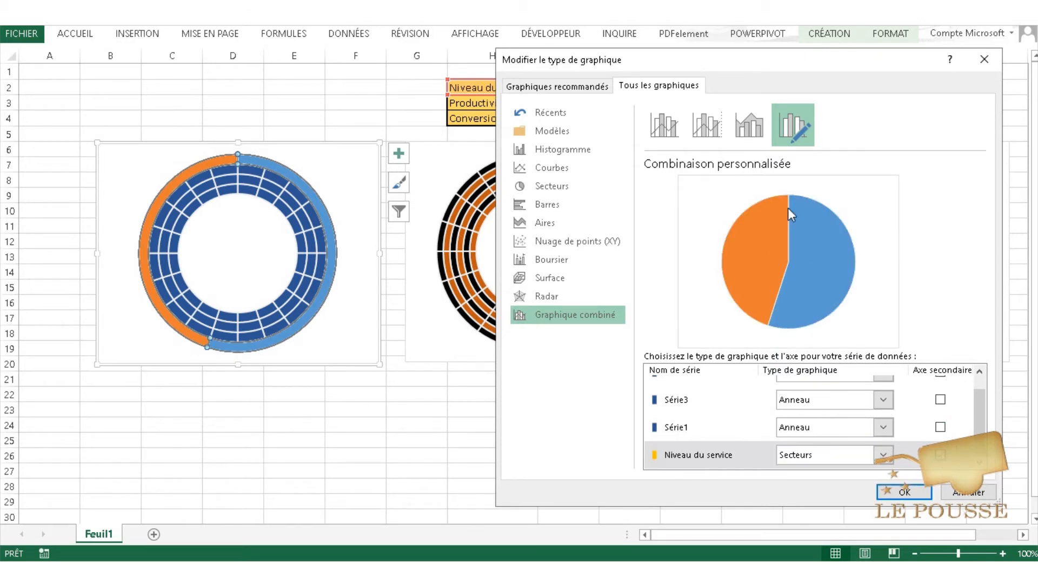
pyautogui.click(903, 492)
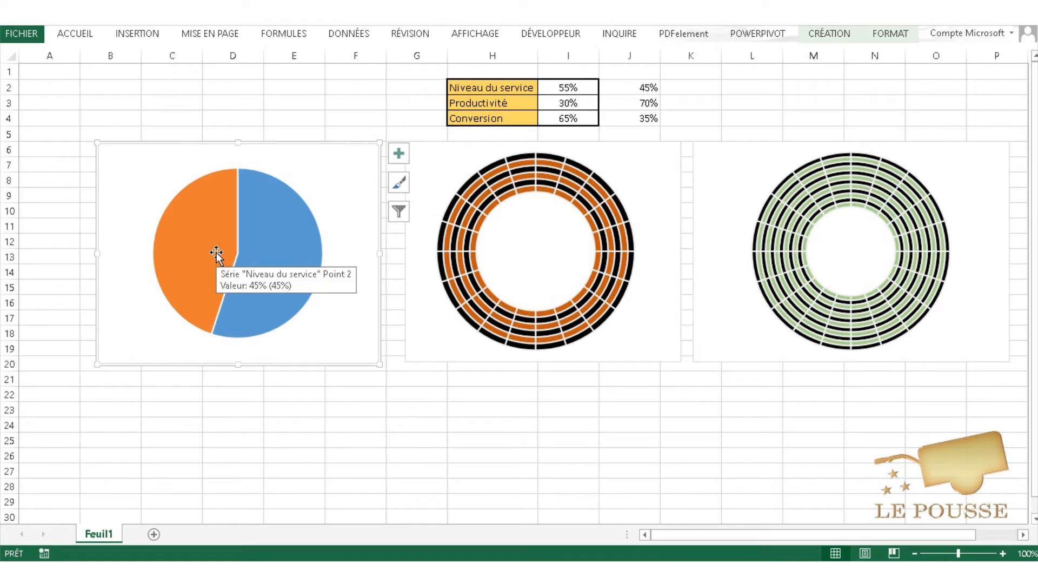
# - Remove the fill from the blue slice of the Niveau du service pie in the first chart
pyautogui.click(267, 243)
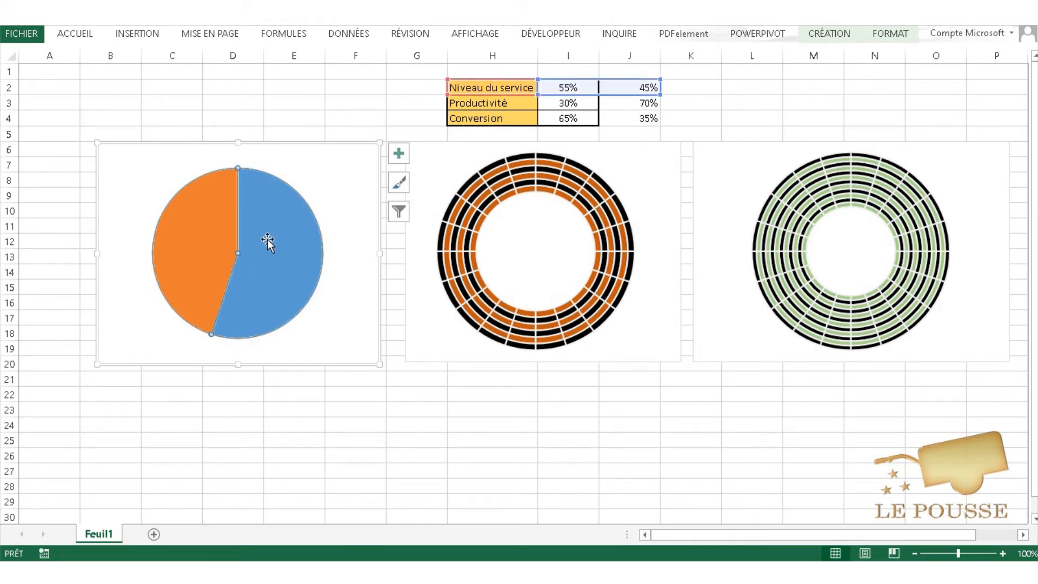
pyautogui.click(287, 245)
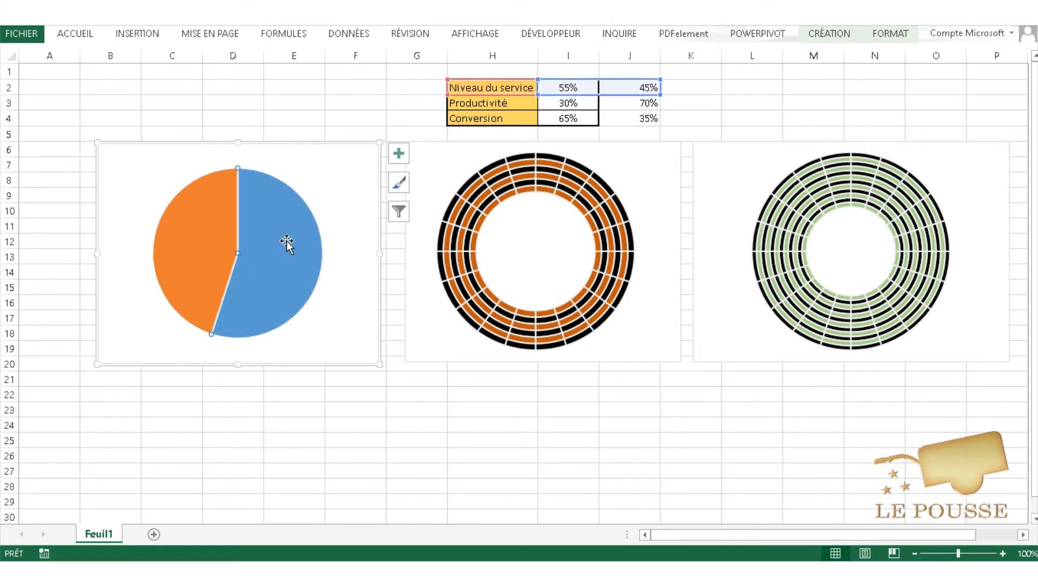
pyautogui.rightClick(285, 244)
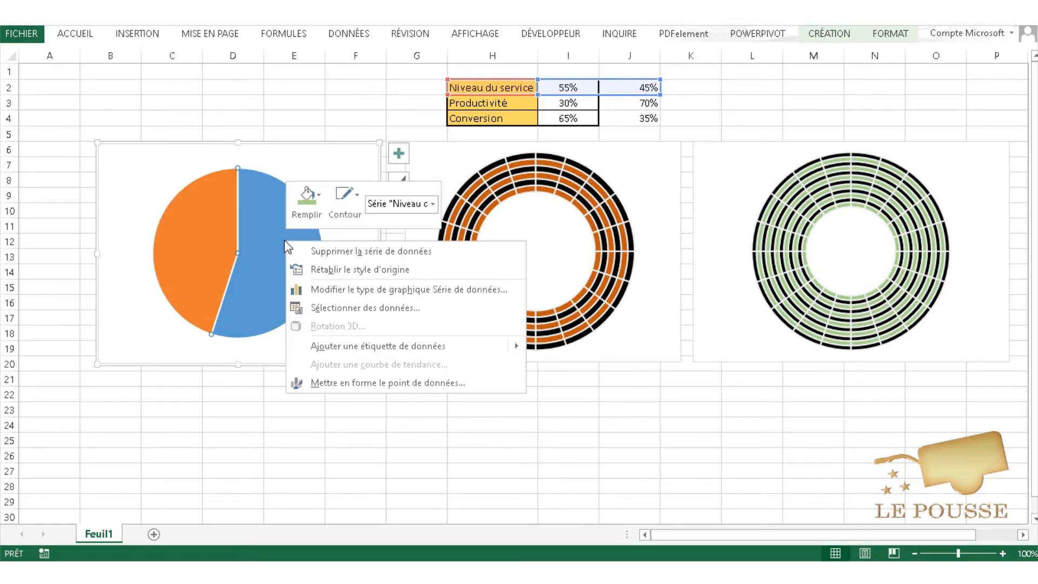
pyautogui.click(319, 195)
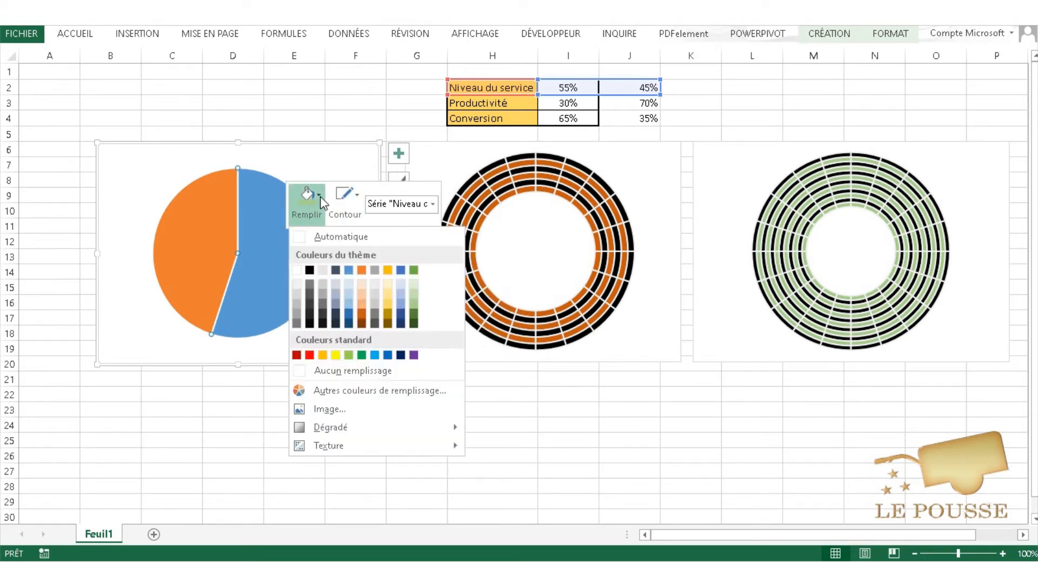
pyautogui.click(333, 371)
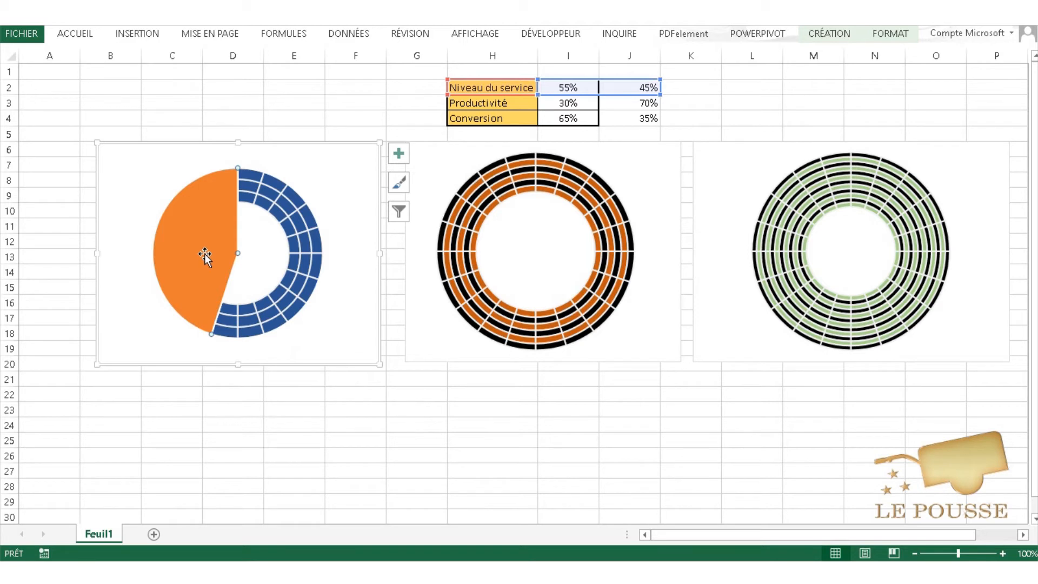
# - Fill the orange slice of the Niveau du service pie with white
pyautogui.rightClick(206, 255)
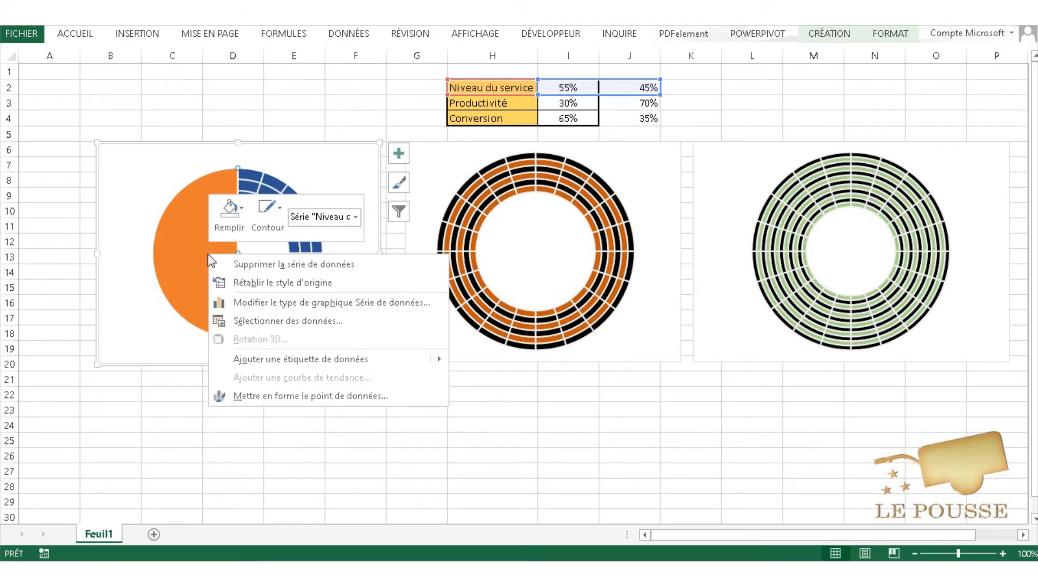
pyautogui.click(249, 211)
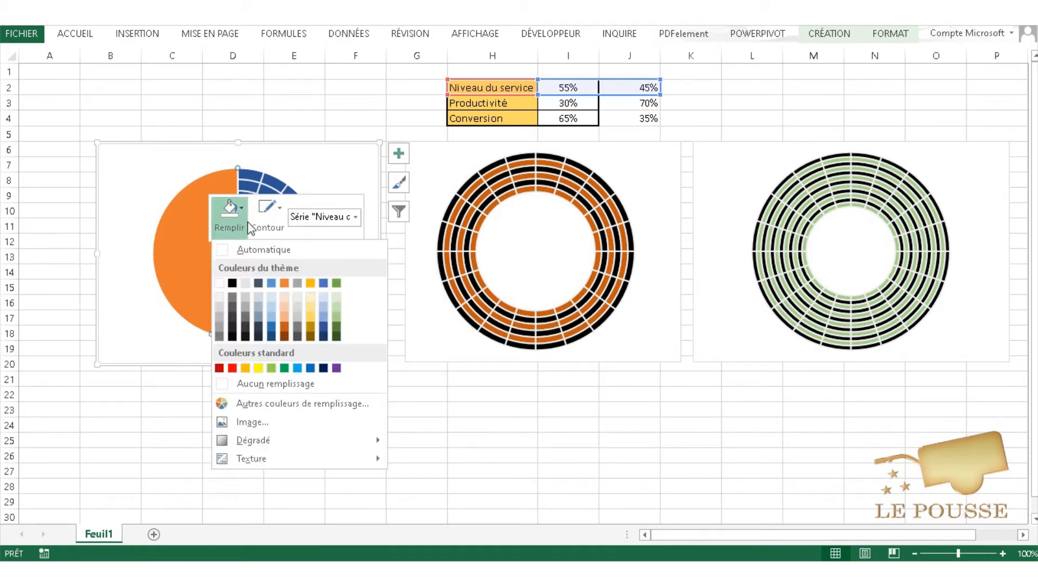
pyautogui.click(218, 283)
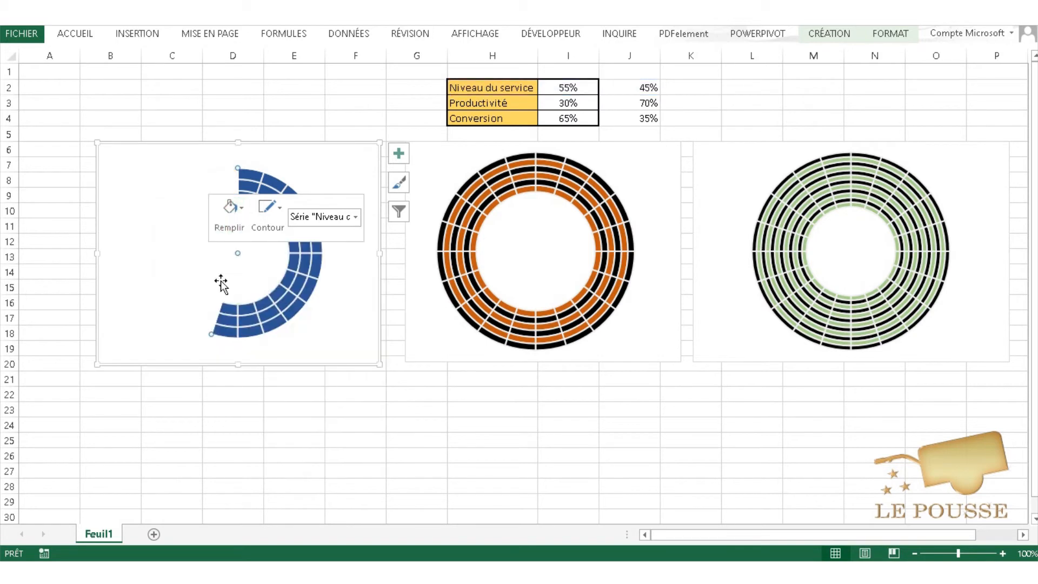
# - Set the white slice's fill transparency to about 19% in the data point formatting and deselect the chart
pyautogui.rightClick(203, 237)
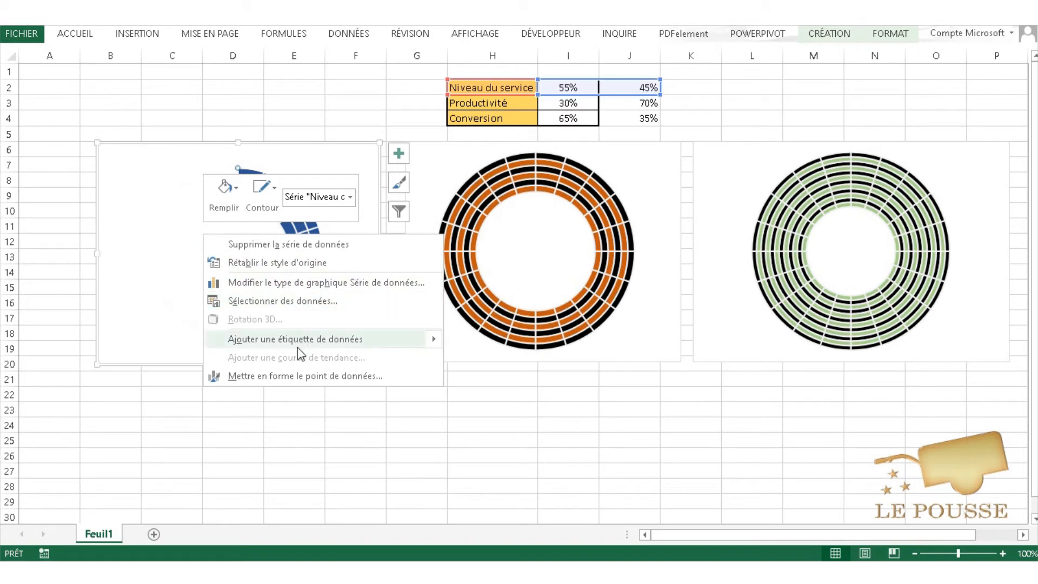
pyautogui.click(290, 376)
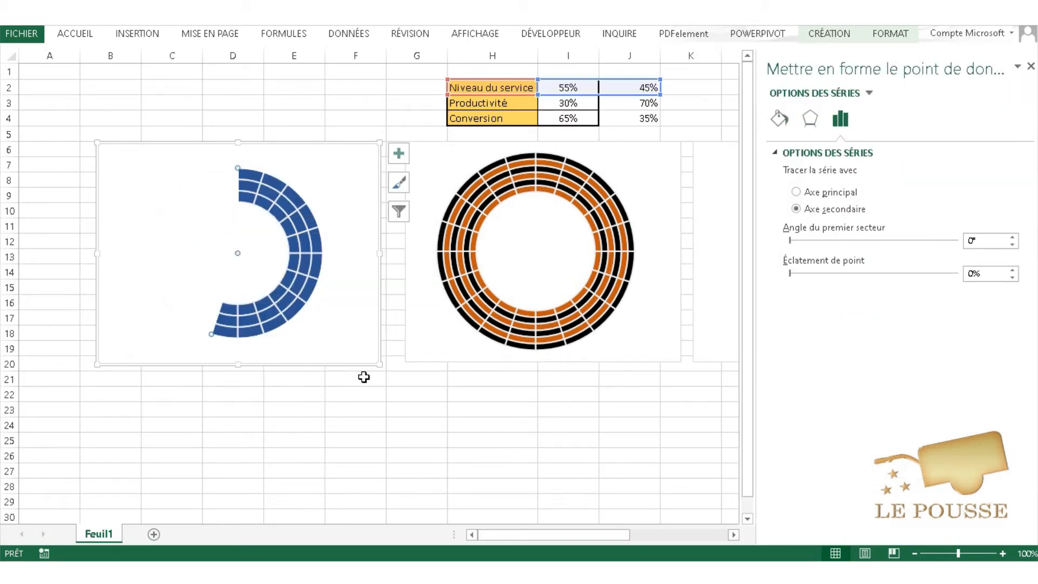
pyautogui.click(779, 120)
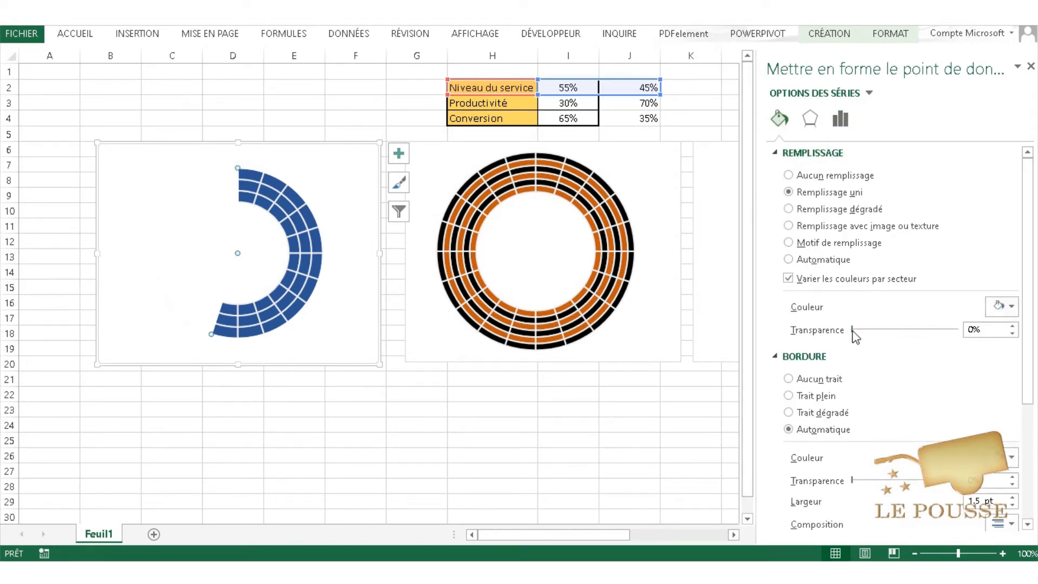
pyautogui.moveTo(852, 331); pyautogui.dragTo(872, 330)
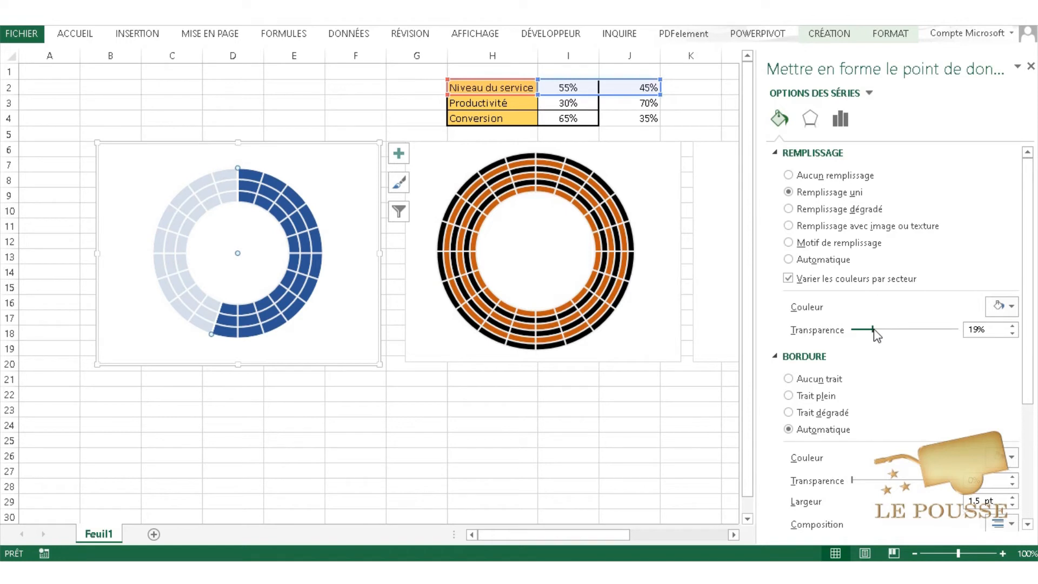
pyautogui.click(1011, 332)
pyautogui.click(1030, 66)
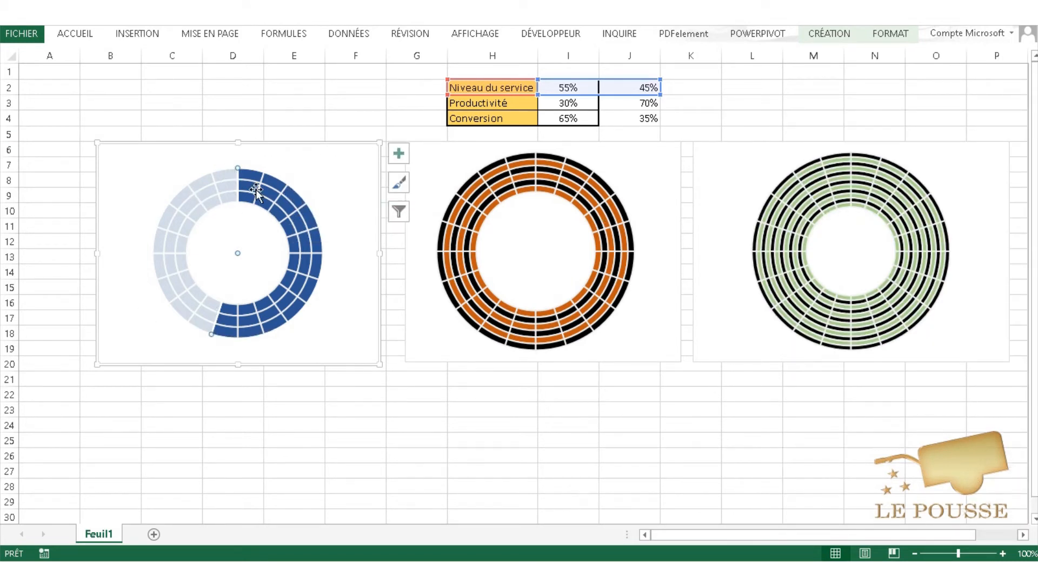
pyautogui.click(291, 116)
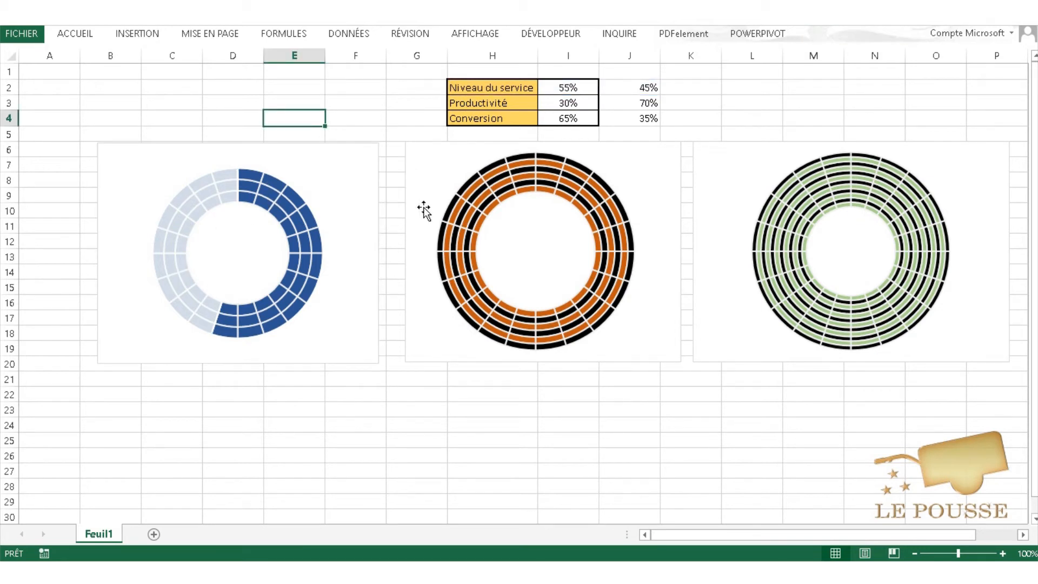
# - Test the first chart by setting the service level in I2 to 25%
pyautogui.click(567, 88)
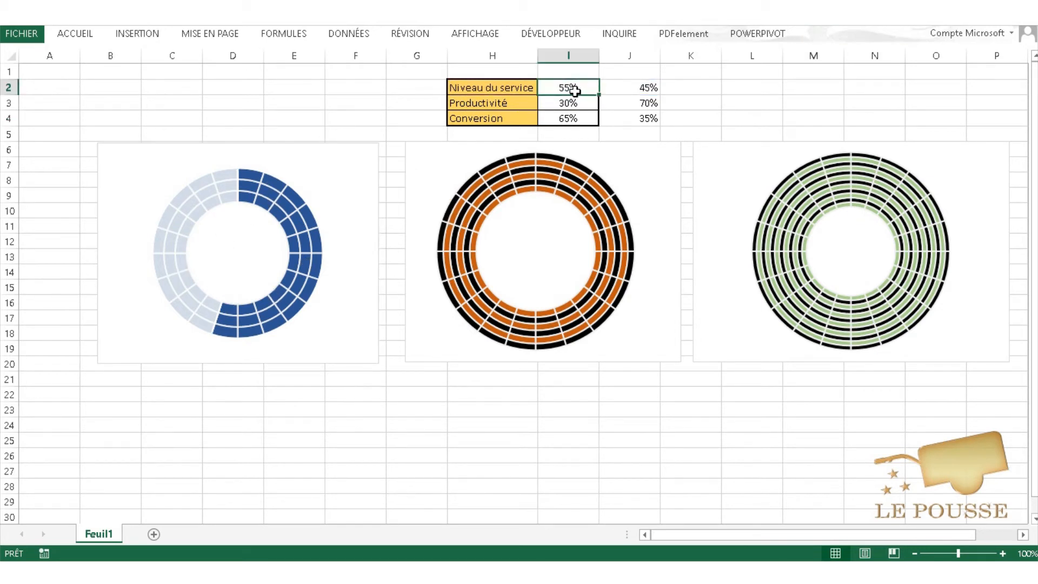
pyautogui.write('2')
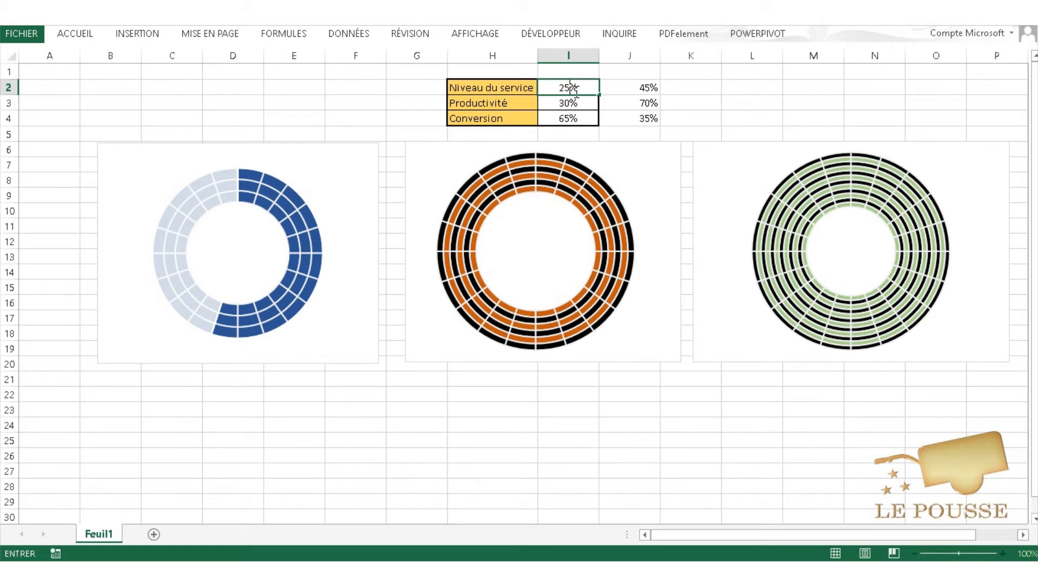
pyautogui.write('5')
pyautogui.press('Return')
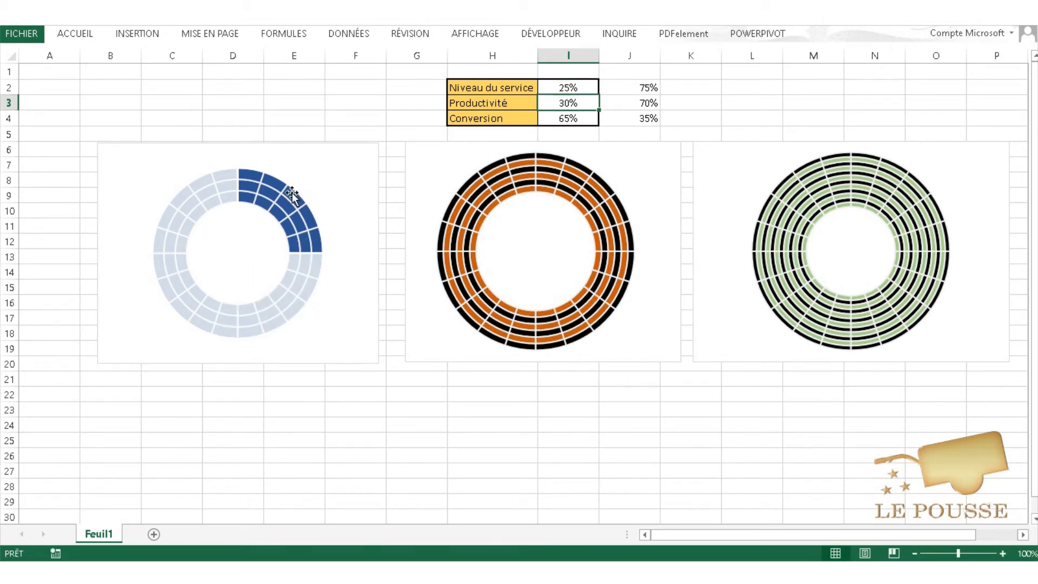
# - Set the service level in I2 to 75%
pyautogui.click(587, 87)
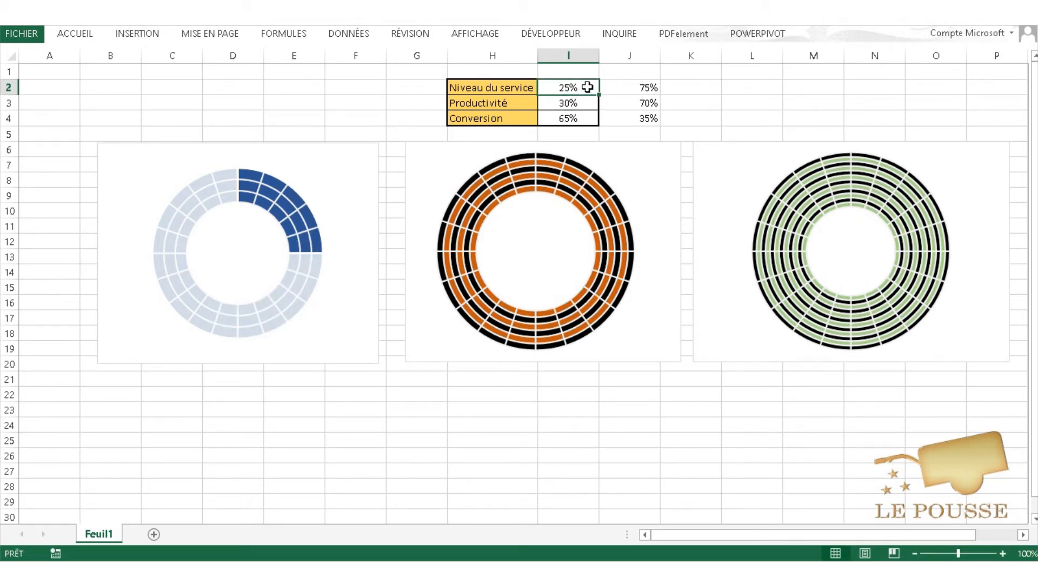
pyautogui.write('7')
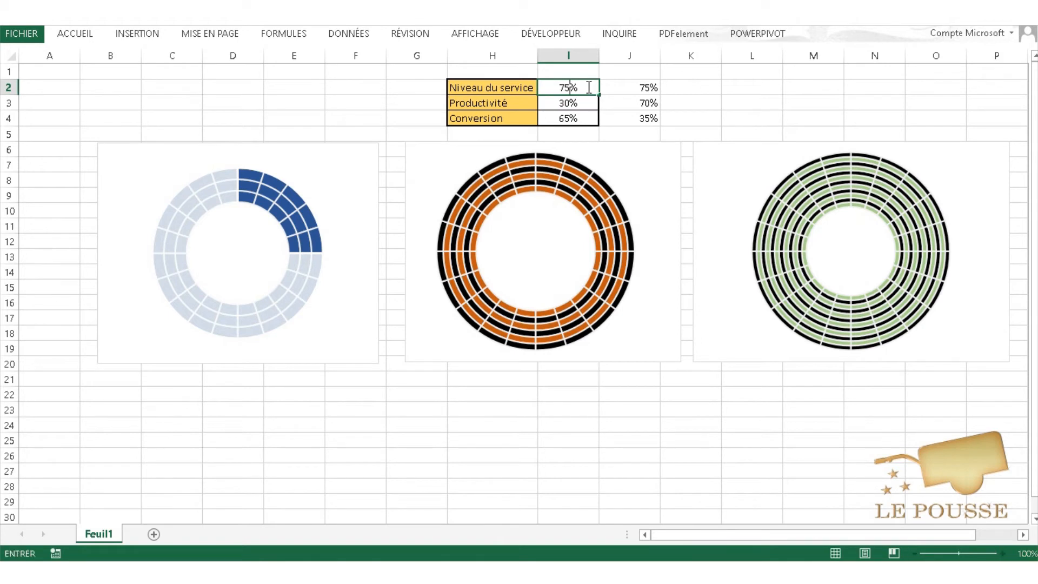
pyautogui.press('Return')
pyautogui.moveTo(285, 256)
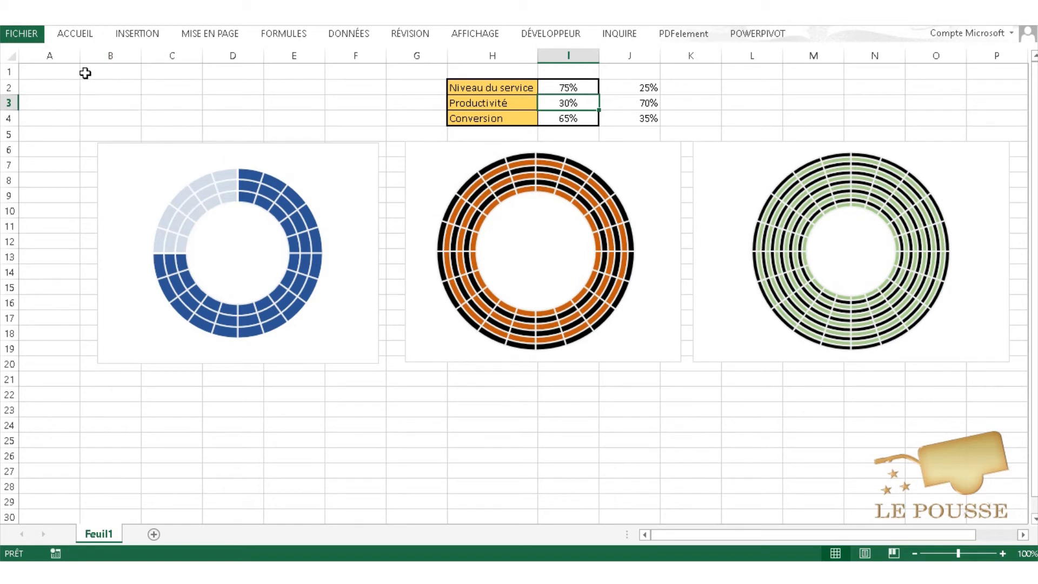
# - Insert an empty text box in the centre hole of the first doughnut chart
pyautogui.click(71, 37)
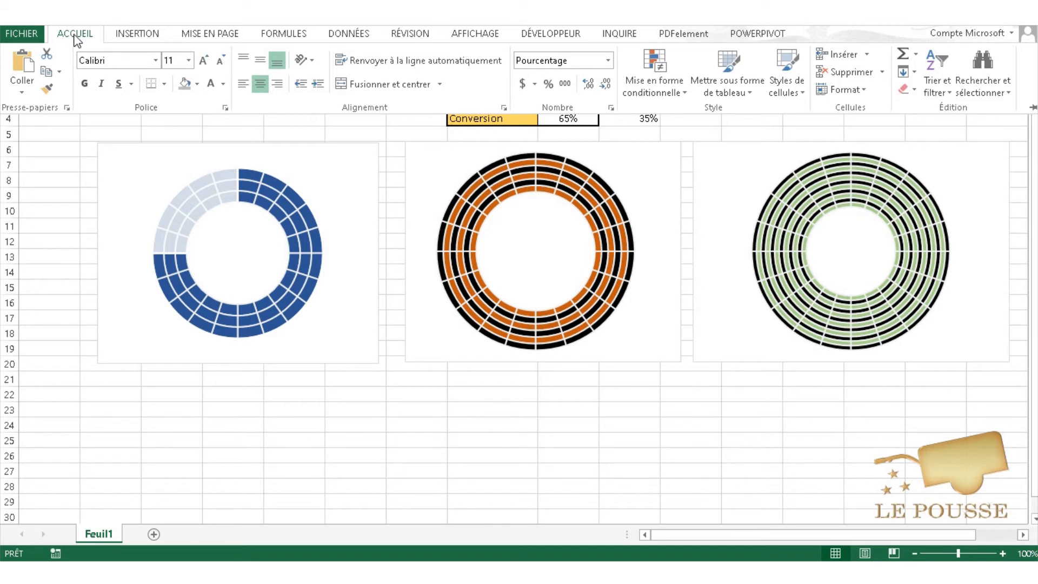
pyautogui.click(128, 39)
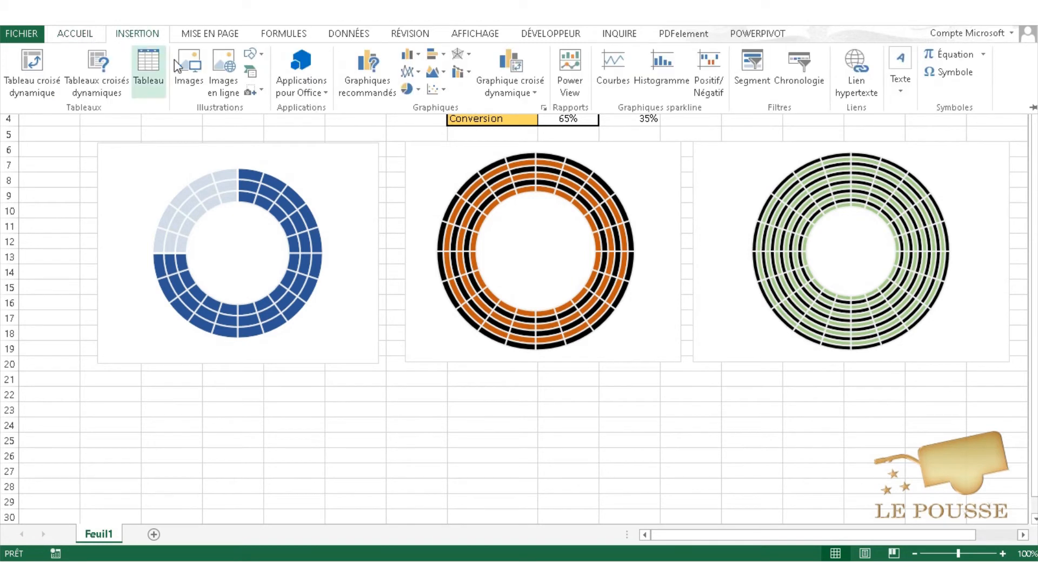
pyautogui.click(898, 91)
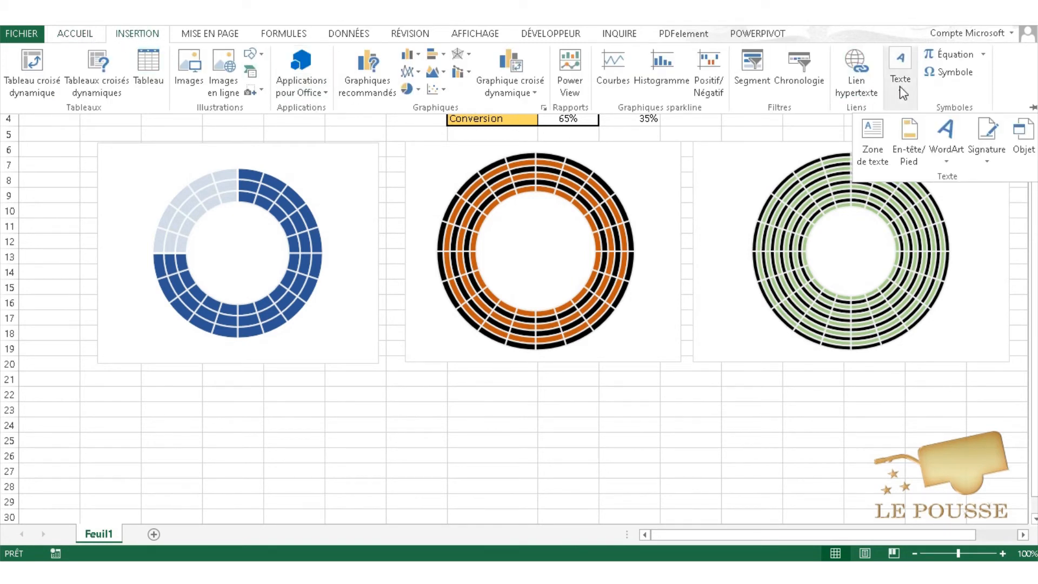
pyautogui.click(872, 141)
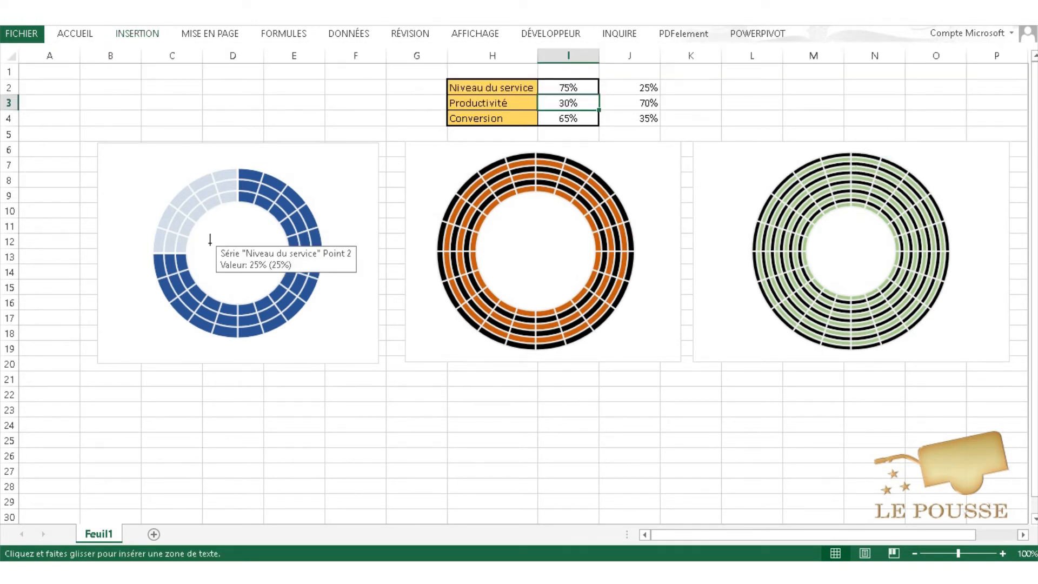
pyautogui.moveTo(206, 242); pyautogui.dragTo(269, 277)
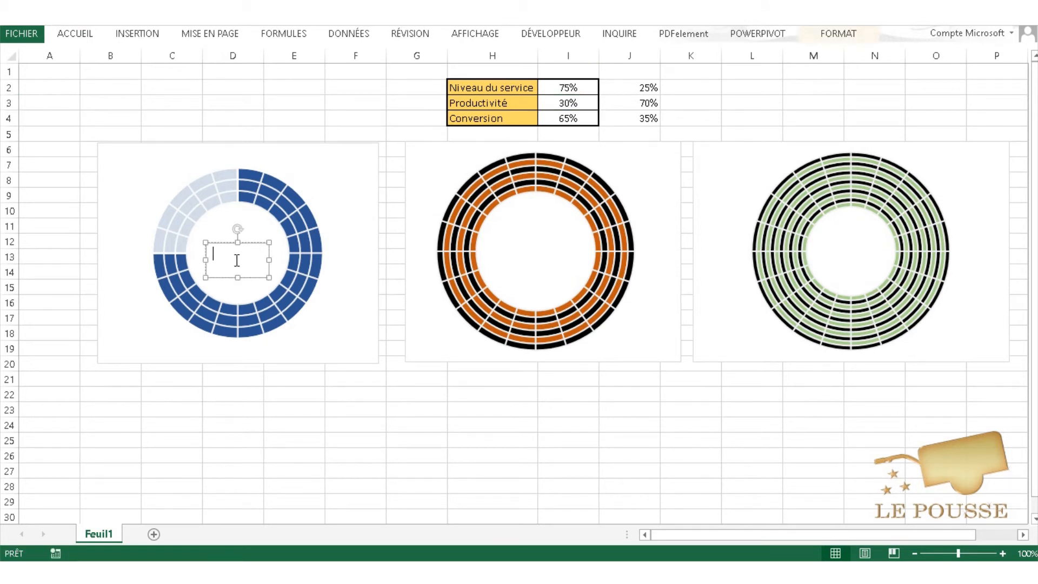
# - Show the formula bar above the worksheet
pyautogui.click(495, 37)
pyautogui.click(261, 62)
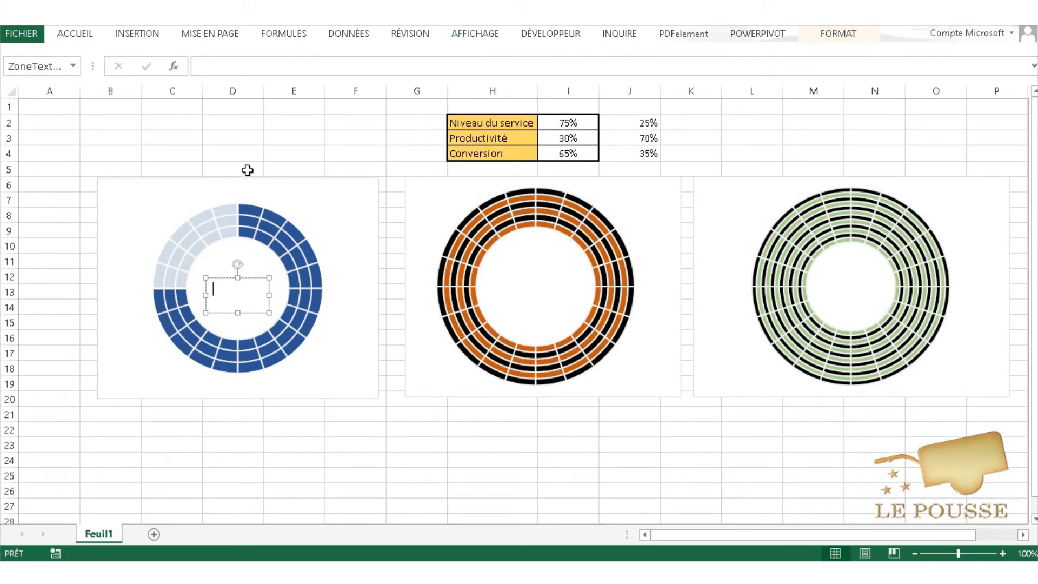
pyautogui.write('=')
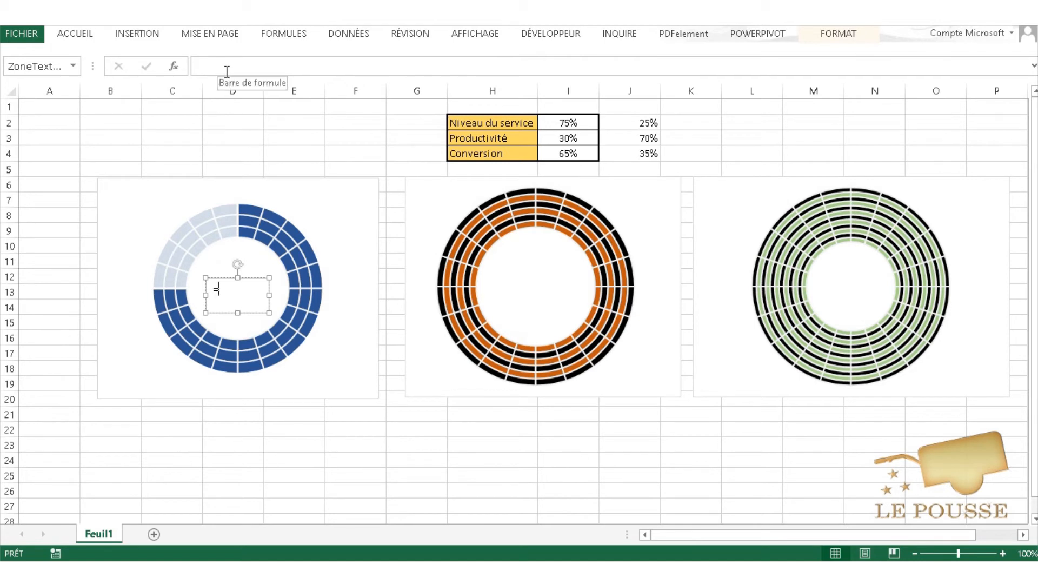
pyautogui.click(227, 71)
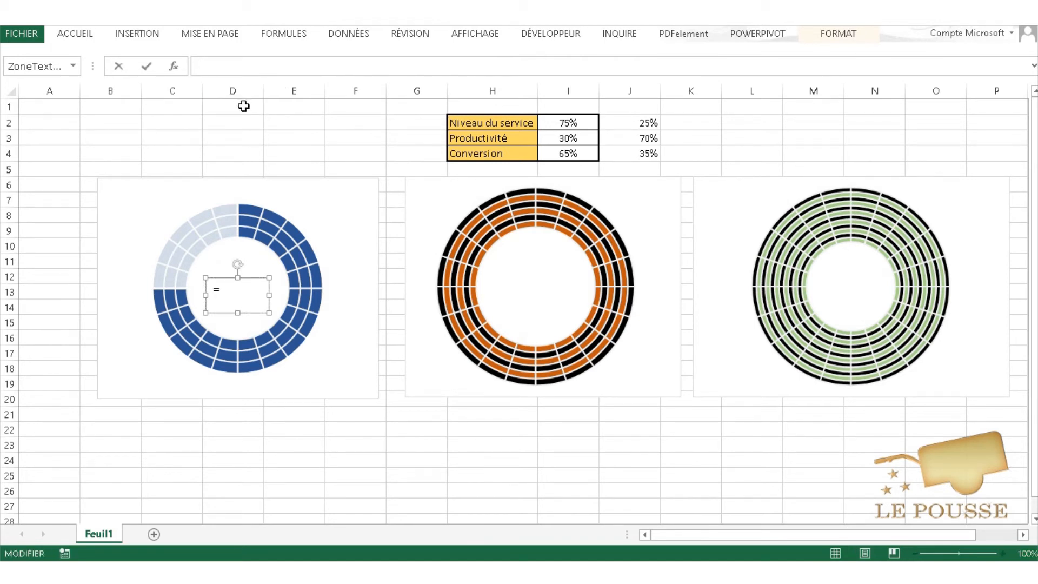
pyautogui.click(236, 290)
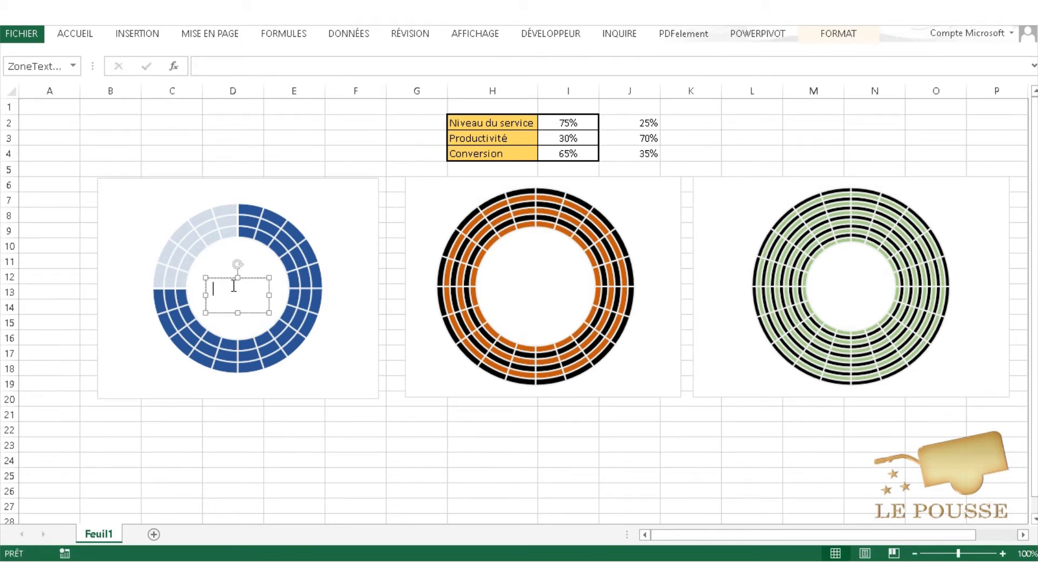
# - Link the text box in the first doughnut chart to the service level cell with =$I$2
pyautogui.click(227, 70)
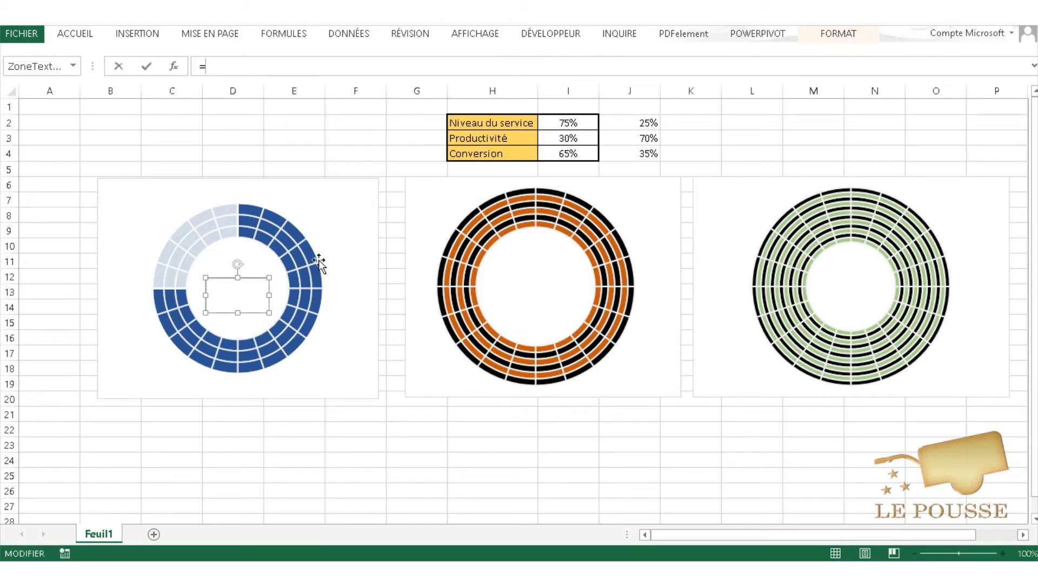
pyautogui.click(564, 124)
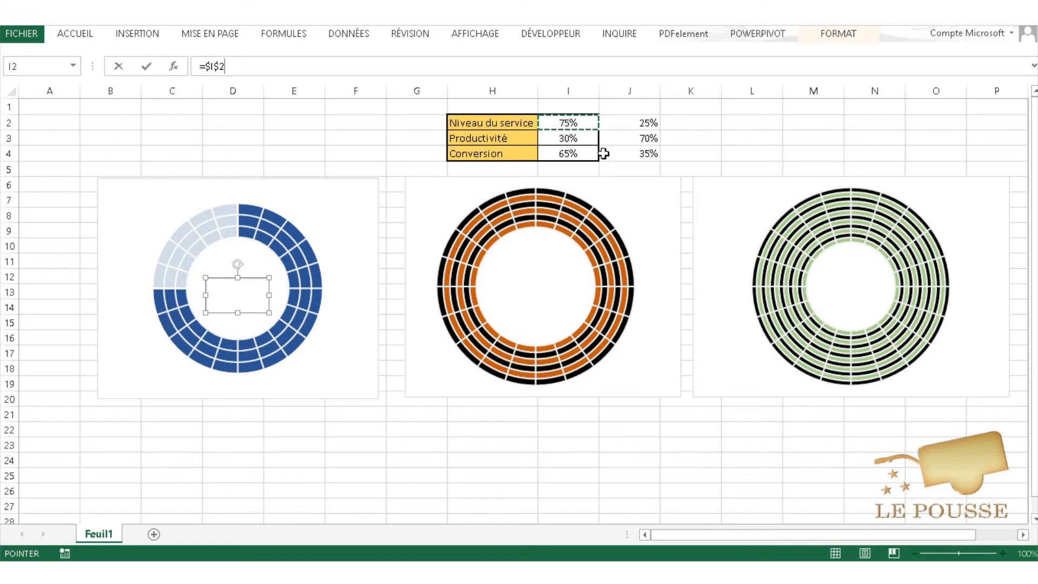
pyautogui.press('Return')
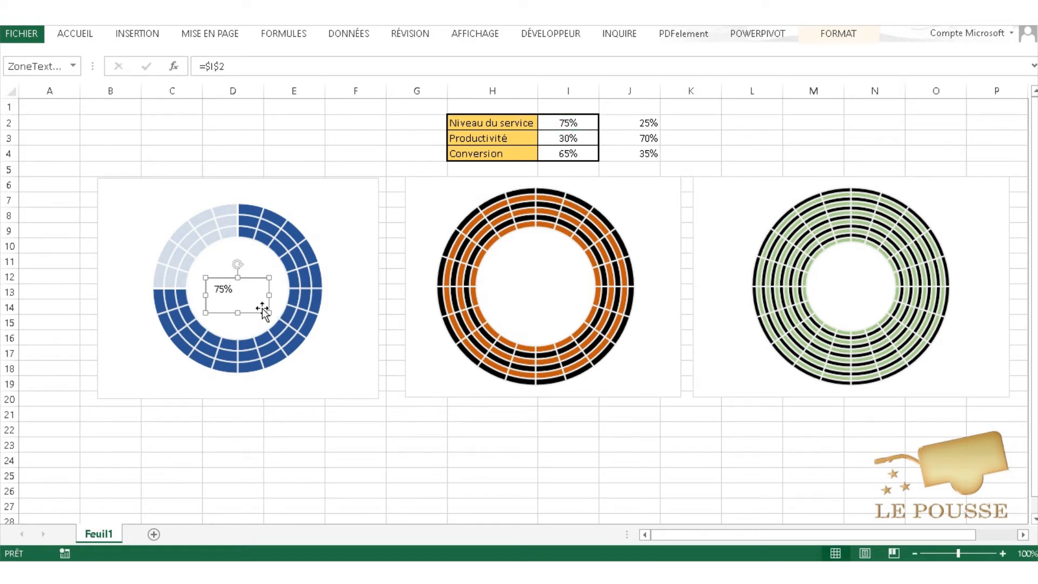
# - Make the first chart's label bold and centre it horizontally and vertically in its text box
pyautogui.click(71, 34)
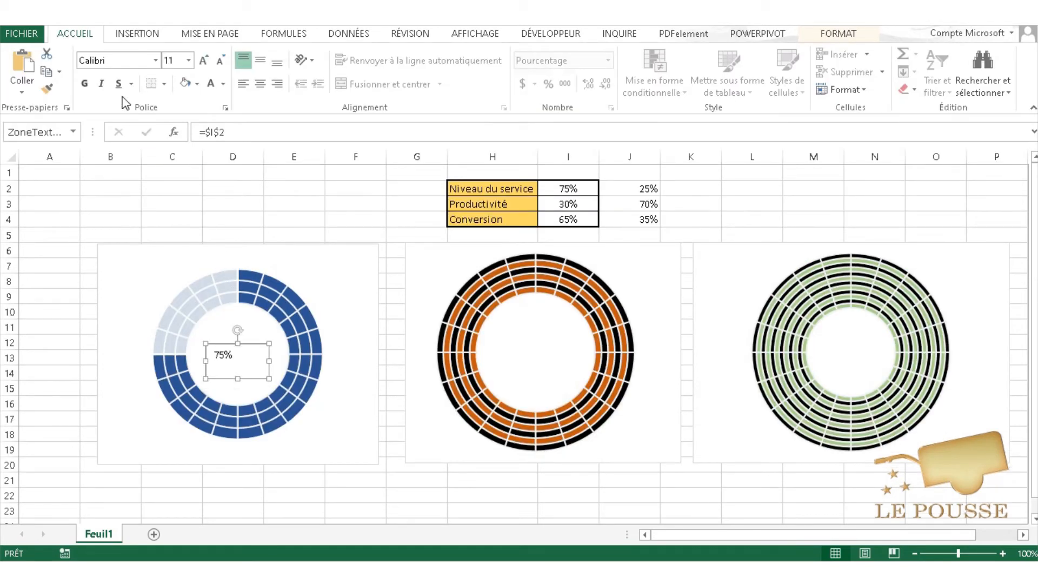
pyautogui.click(85, 83)
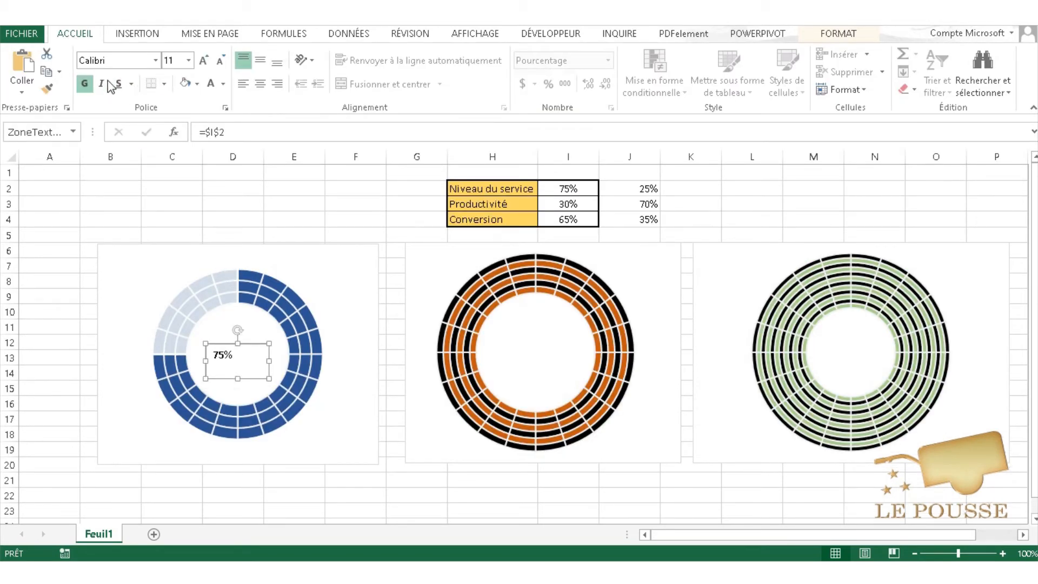
pyautogui.click(260, 84)
pyautogui.click(260, 60)
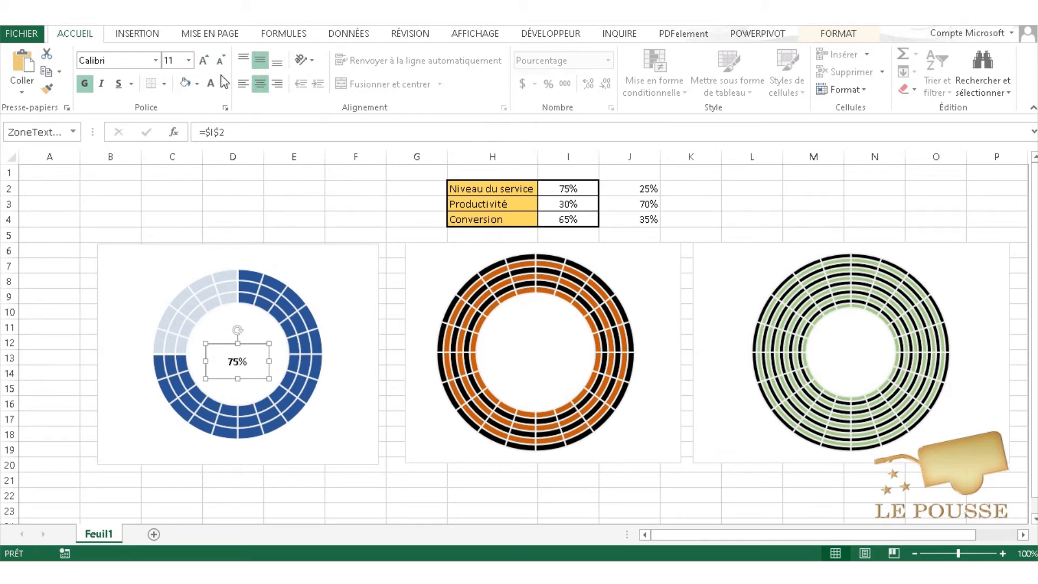
# - Set the font of the first chart's centre label to Impact
pyautogui.click(156, 61)
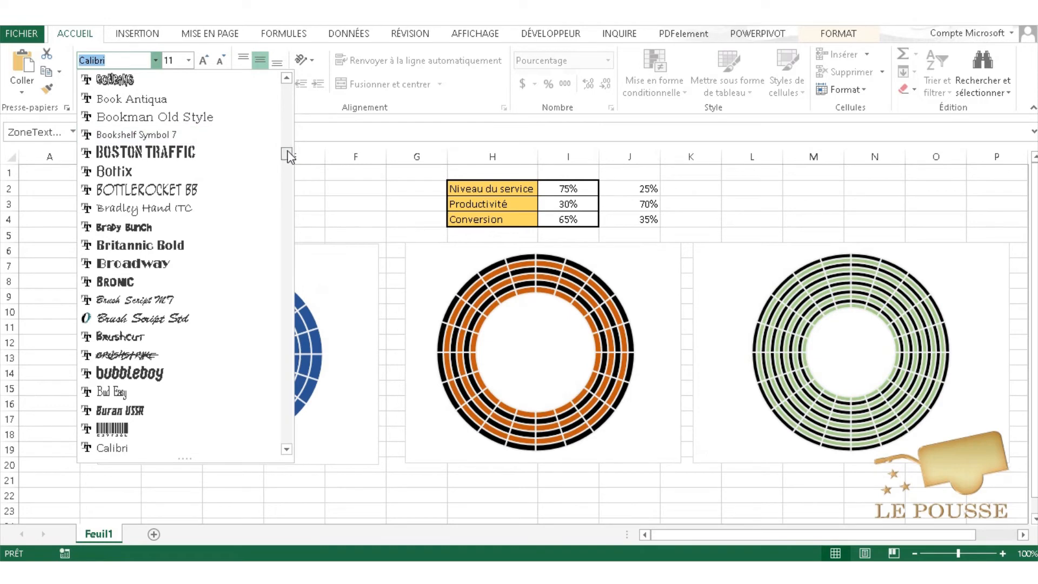
pyautogui.moveTo(286, 151); pyautogui.dragTo(277, 241)
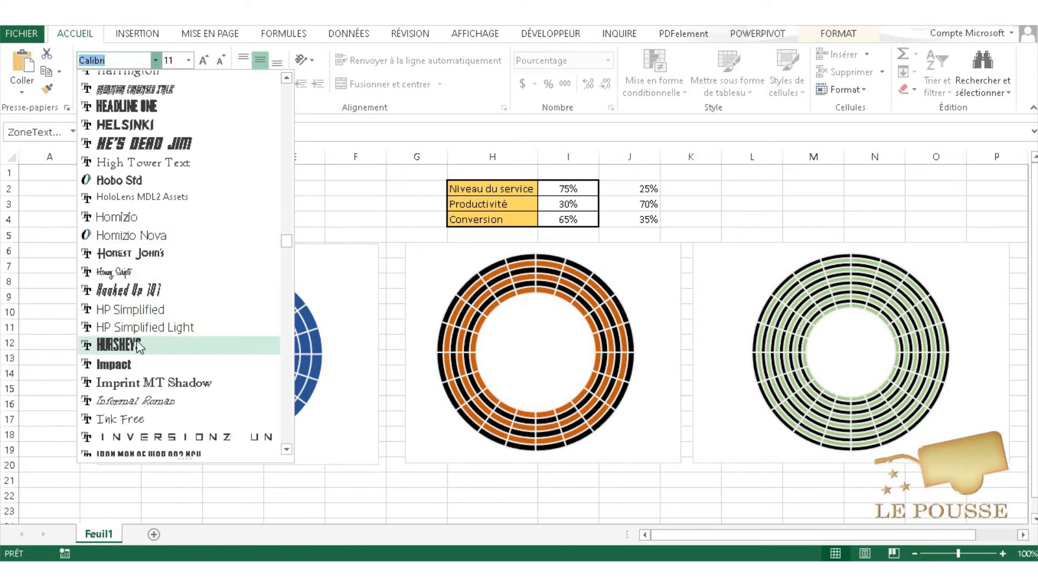
pyautogui.click(165, 363)
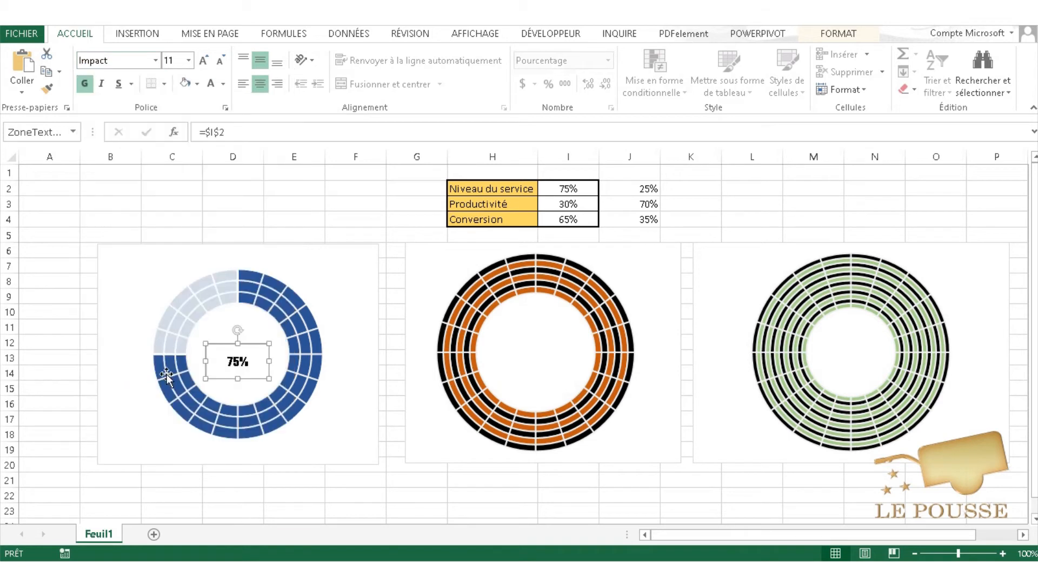
# - Enlarge the first chart's label to just above 14 pt and remove its bold formatting
pyautogui.click(204, 60)
pyautogui.click(203, 61)
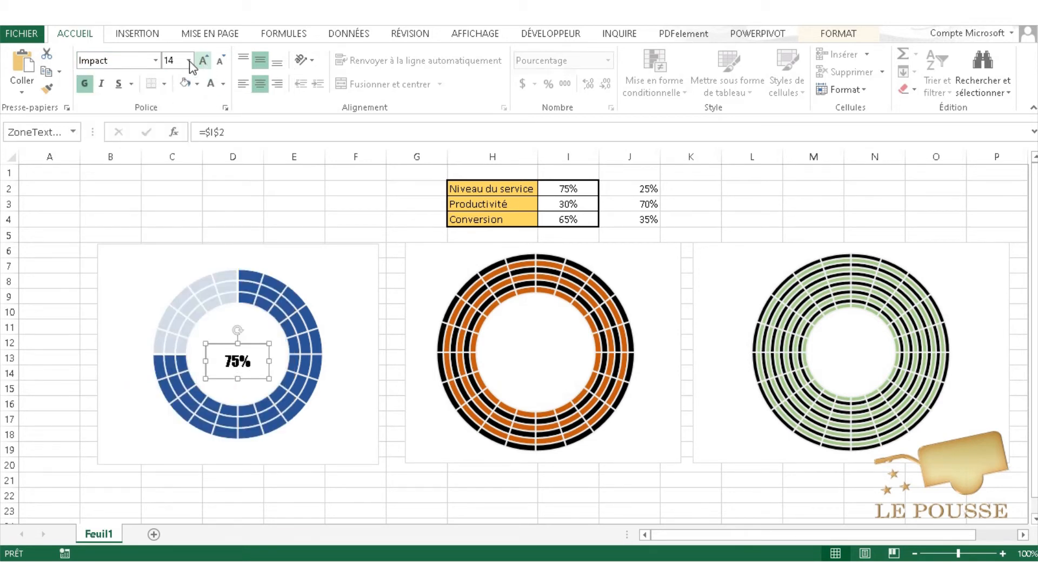
pyautogui.click(84, 84)
pyautogui.click(203, 62)
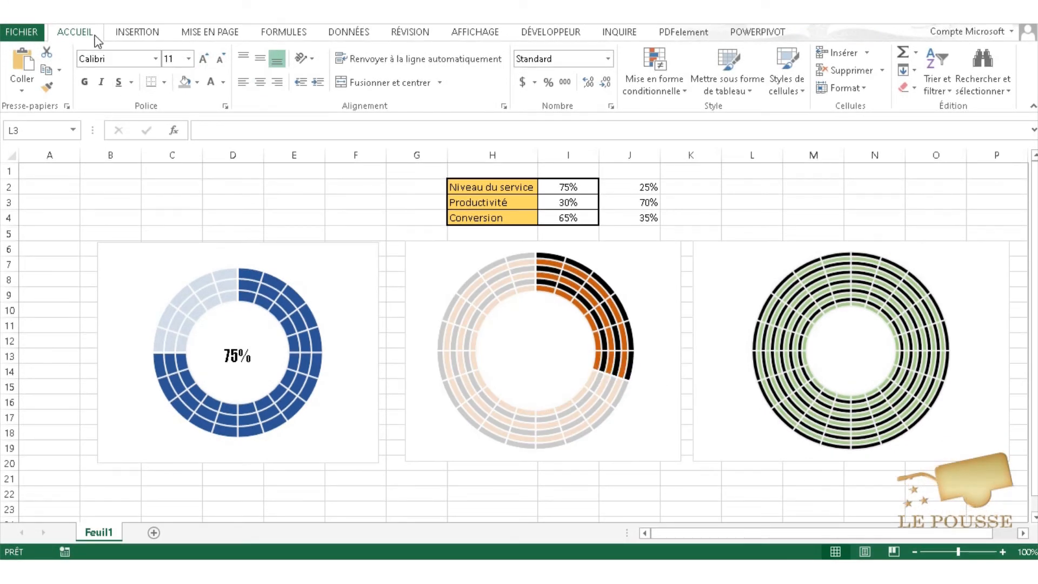
# - Insert an empty text box in the centre hole of the second doughnut chart
pyautogui.click(157, 34)
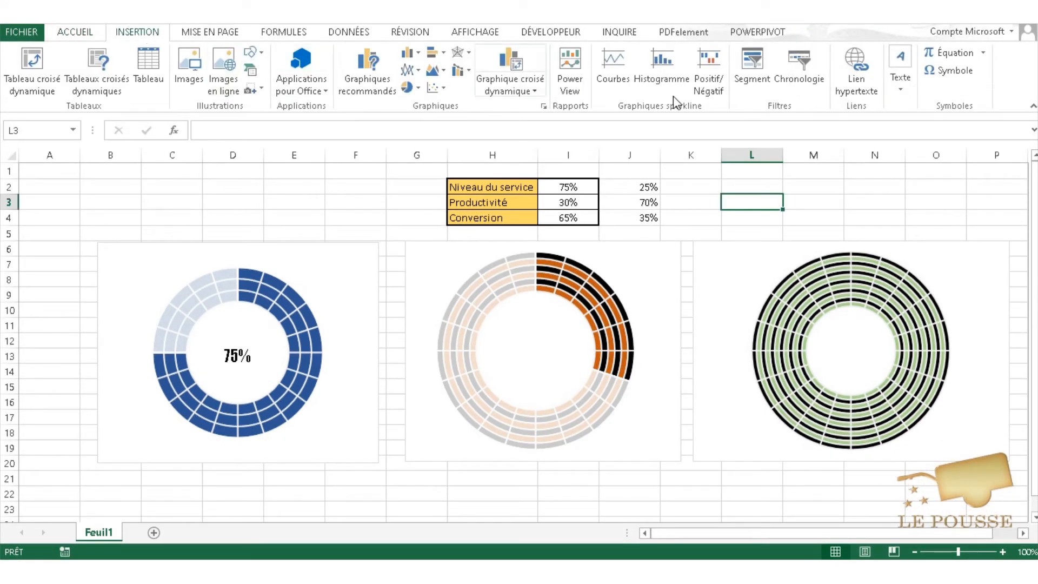
pyautogui.click(912, 87)
pyautogui.click(908, 88)
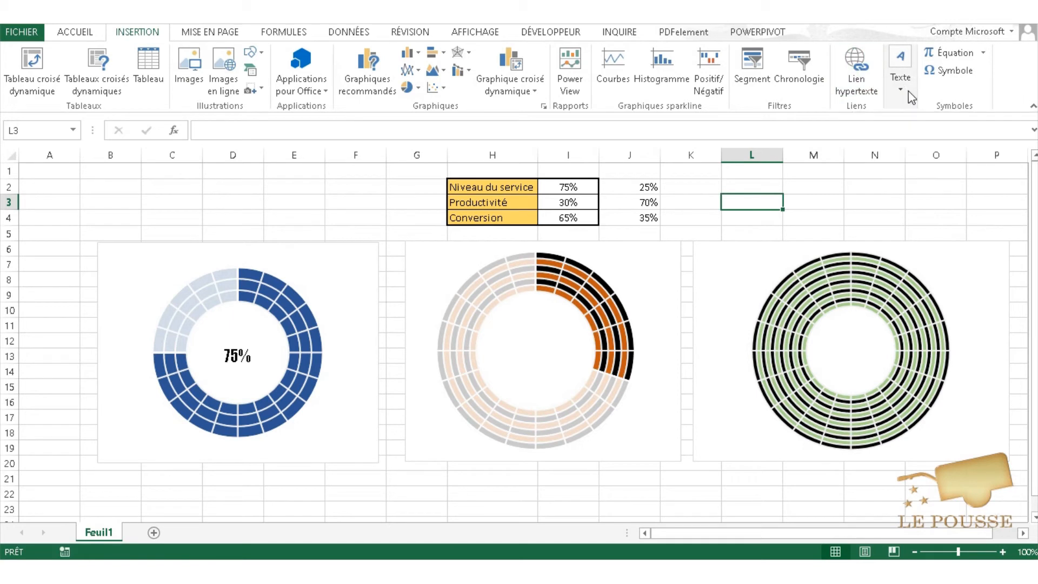
pyautogui.click(908, 91)
pyautogui.click(883, 159)
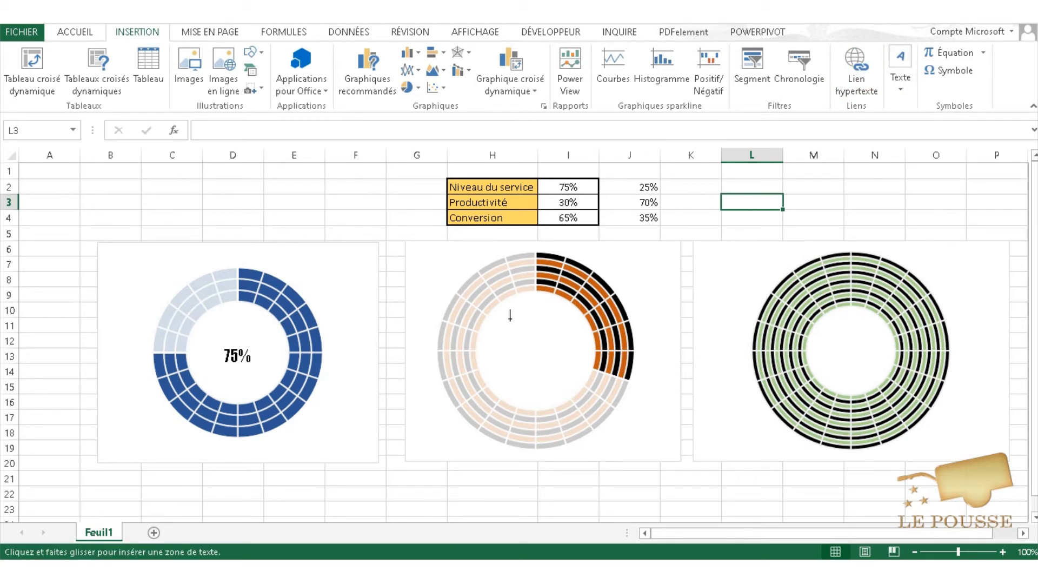
pyautogui.moveTo(503, 329); pyautogui.dragTo(577, 363)
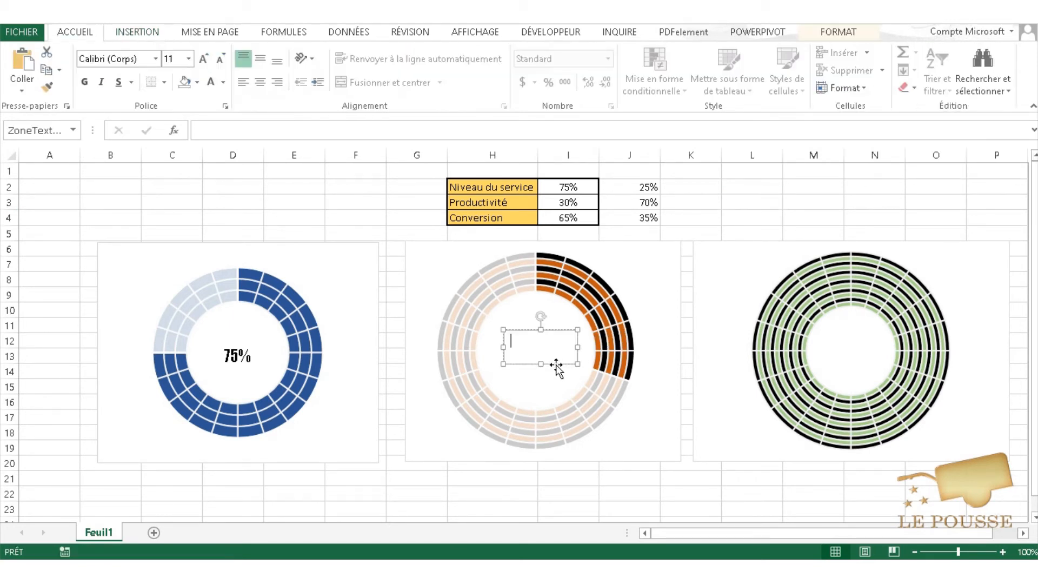
# - Link the second chart's text box to the productivity cell with =$I$3
pyautogui.click(237, 128)
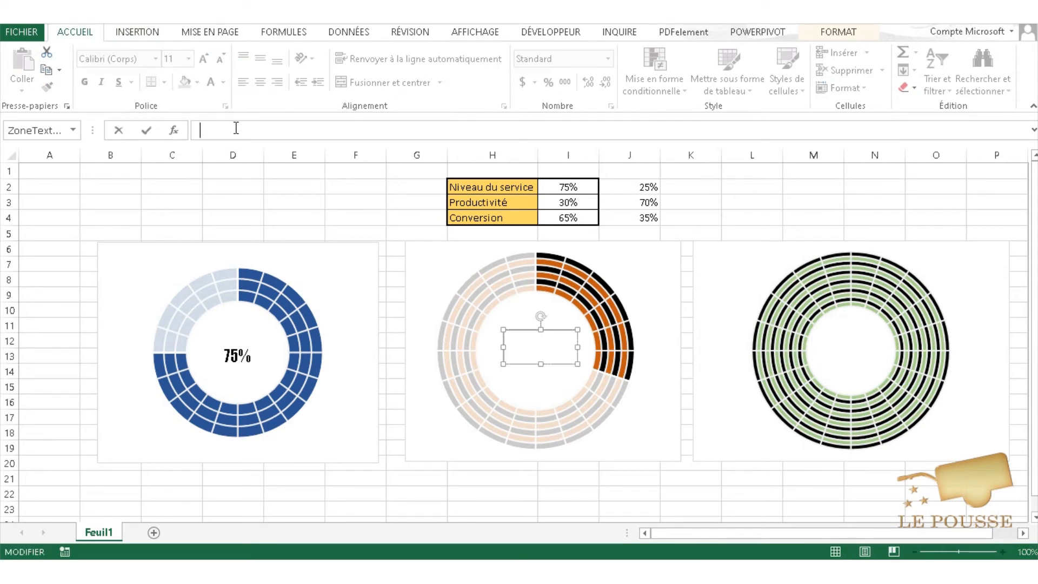
pyautogui.write('=')
pyautogui.click(568, 201)
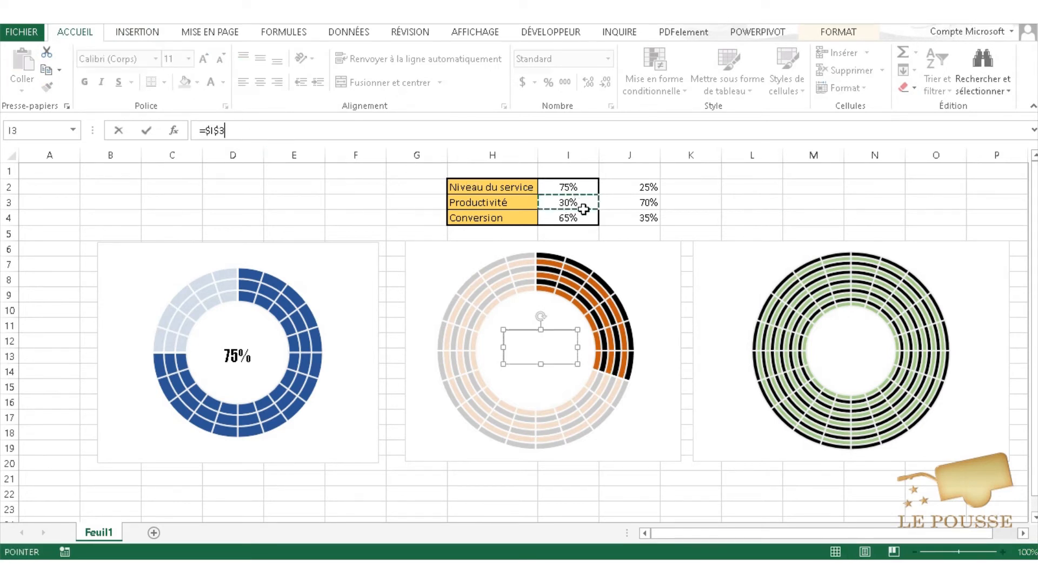
pyautogui.press('Return')
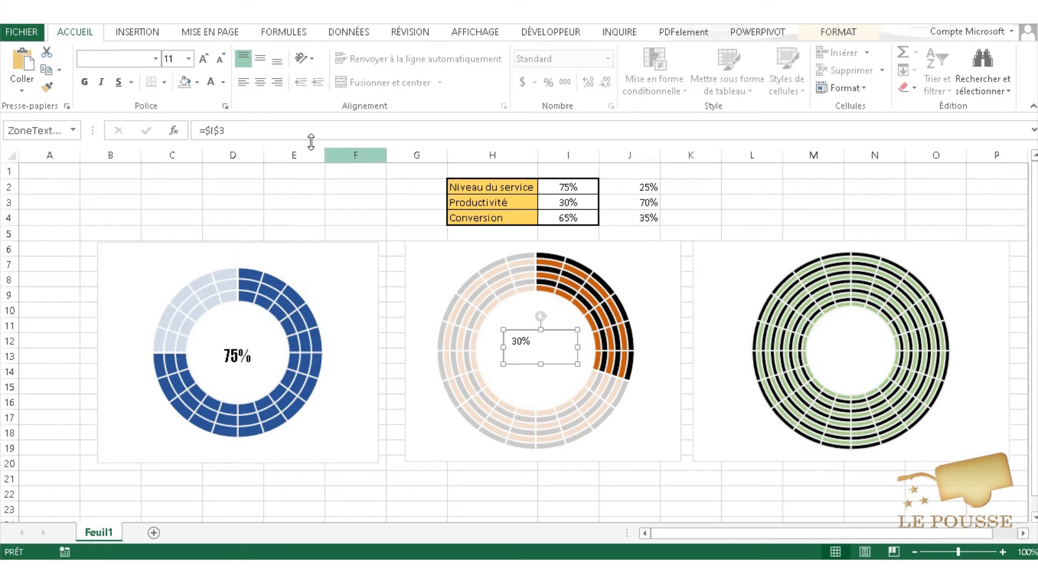
# - Set the second chart's label font to Impact and centre it horizontally and vertically in its text box
pyautogui.click(260, 57)
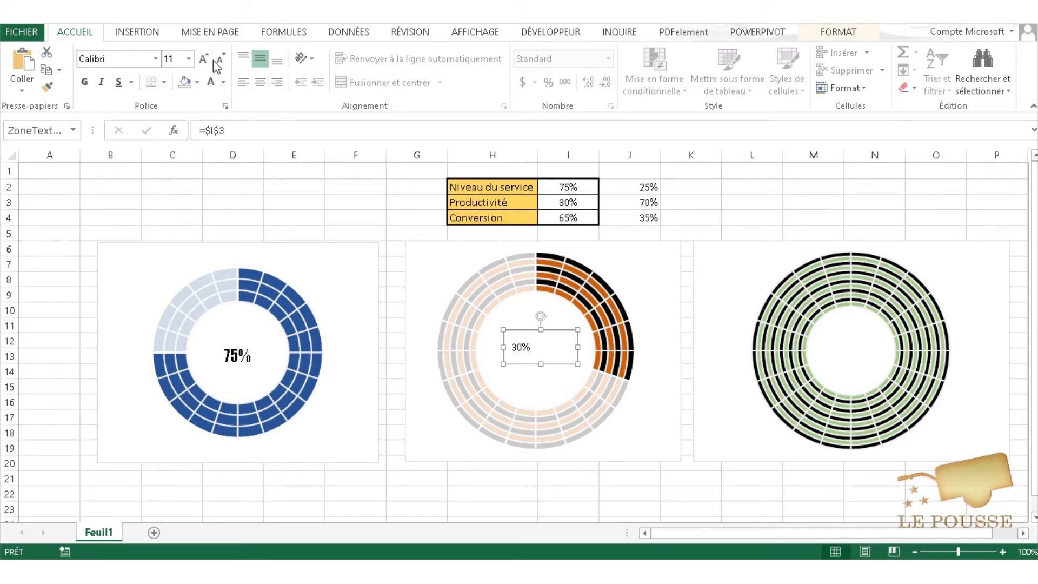
pyautogui.click(157, 58)
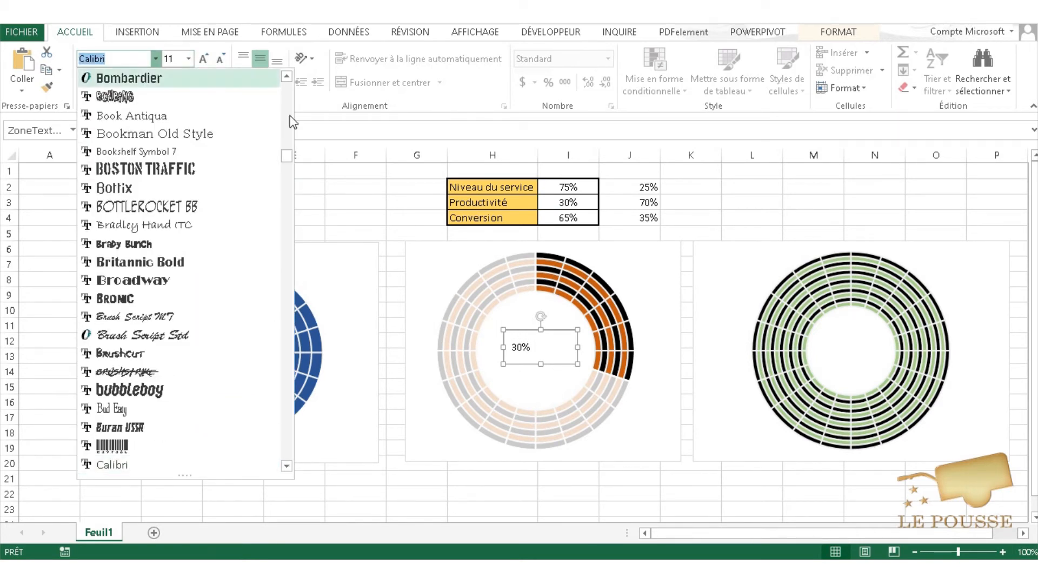
pyautogui.moveTo(287, 156); pyautogui.dragTo(287, 84)
pyautogui.click(113, 156)
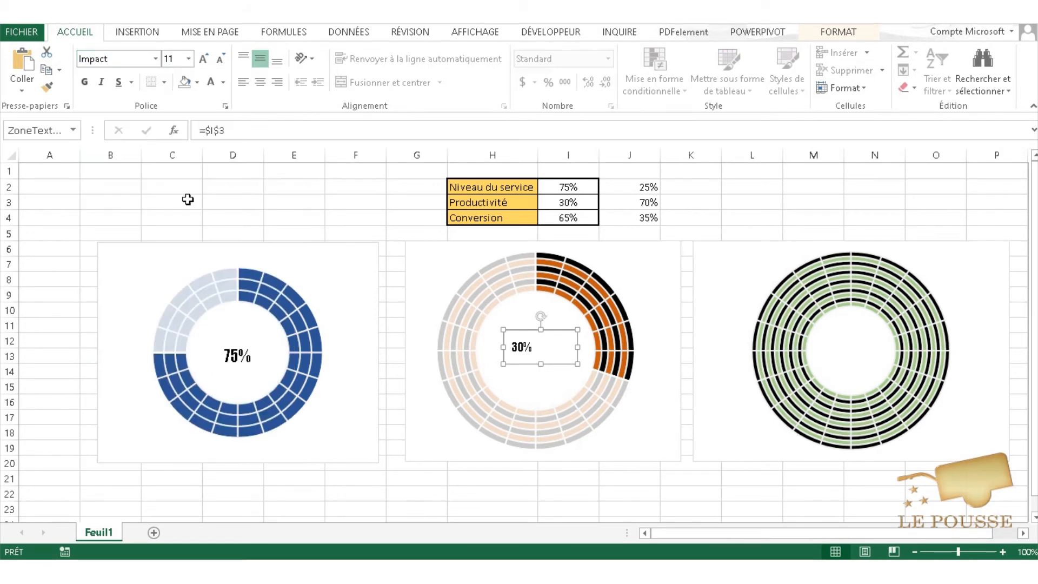
pyautogui.click(261, 88)
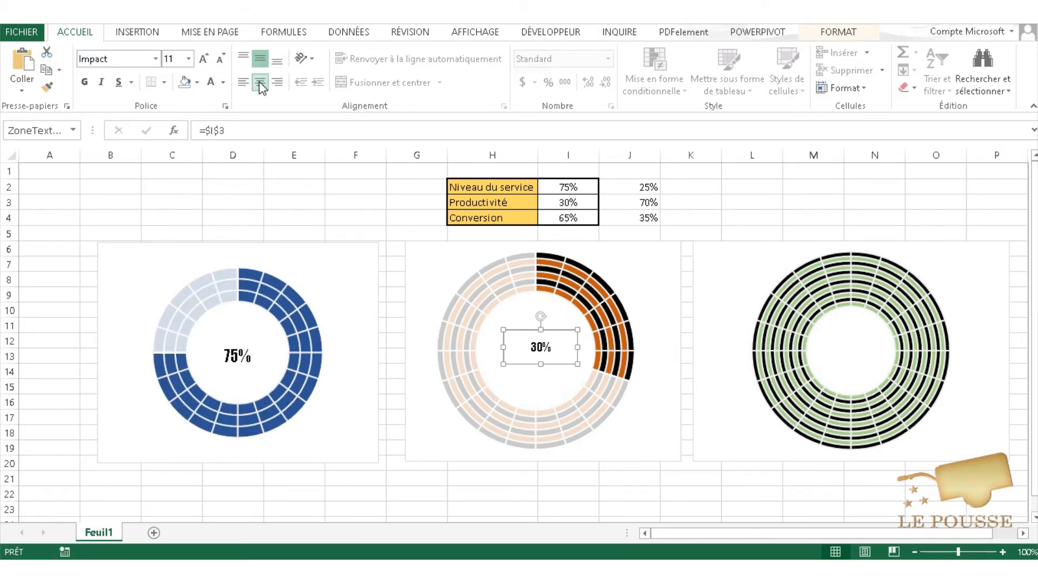
# - Increase the second chart's label to 16 pt and make its text box slightly taller
pyautogui.click(204, 58)
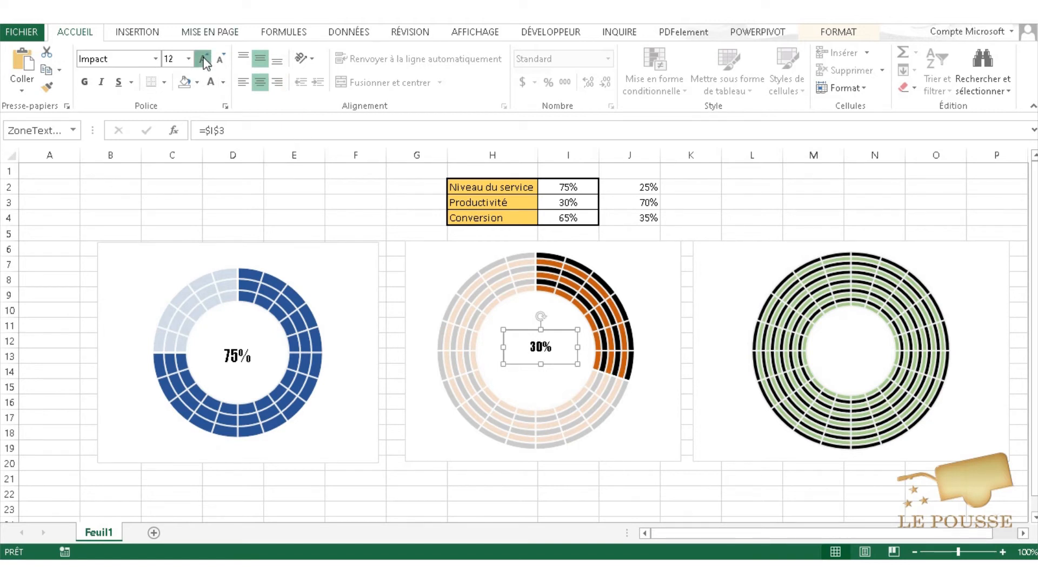
pyautogui.click(204, 58)
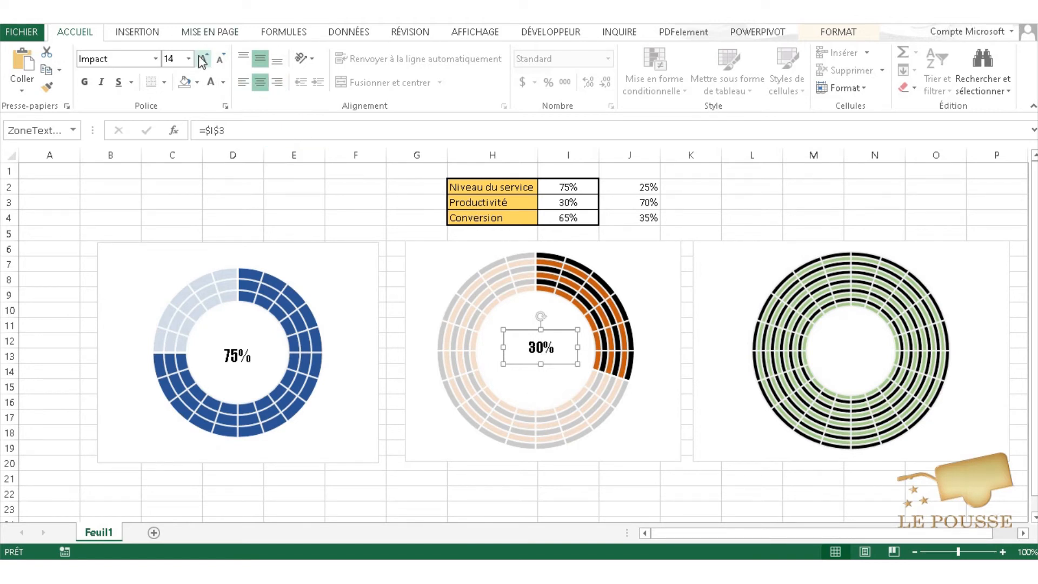
pyautogui.click(202, 59)
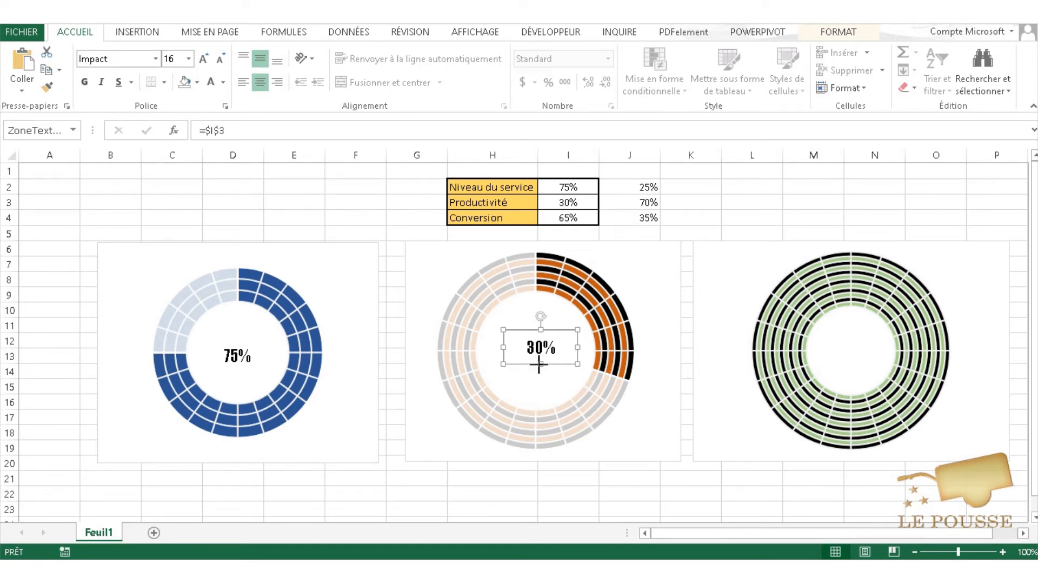
pyautogui.moveTo(539, 365); pyautogui.dragTo(539, 370)
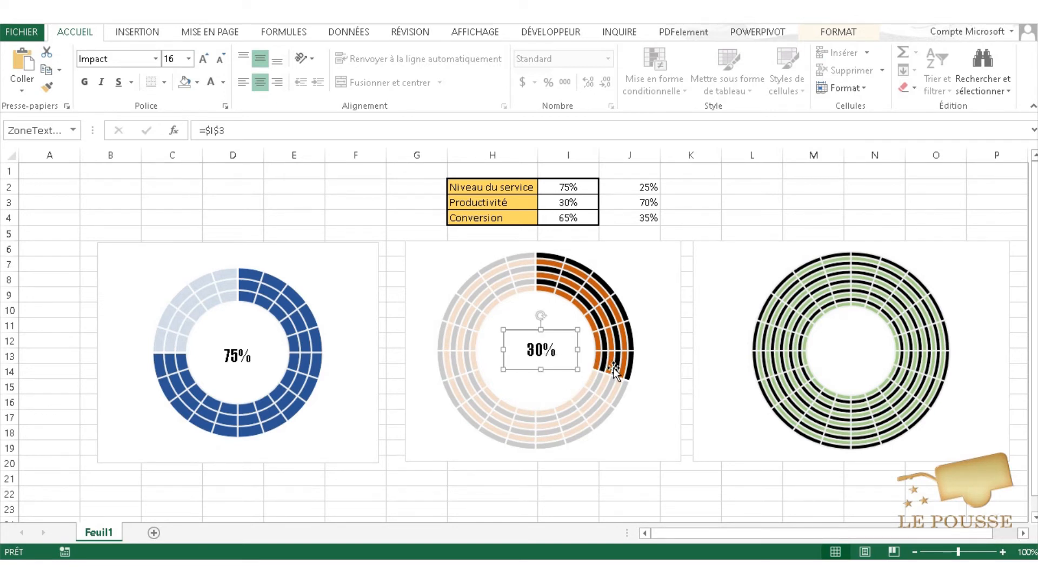
# - Add a data series to the third doughnut chart, named from cell H4 (Conversion) with values from Feuil1!$I$4:$J$4
pyautogui.click(844, 334)
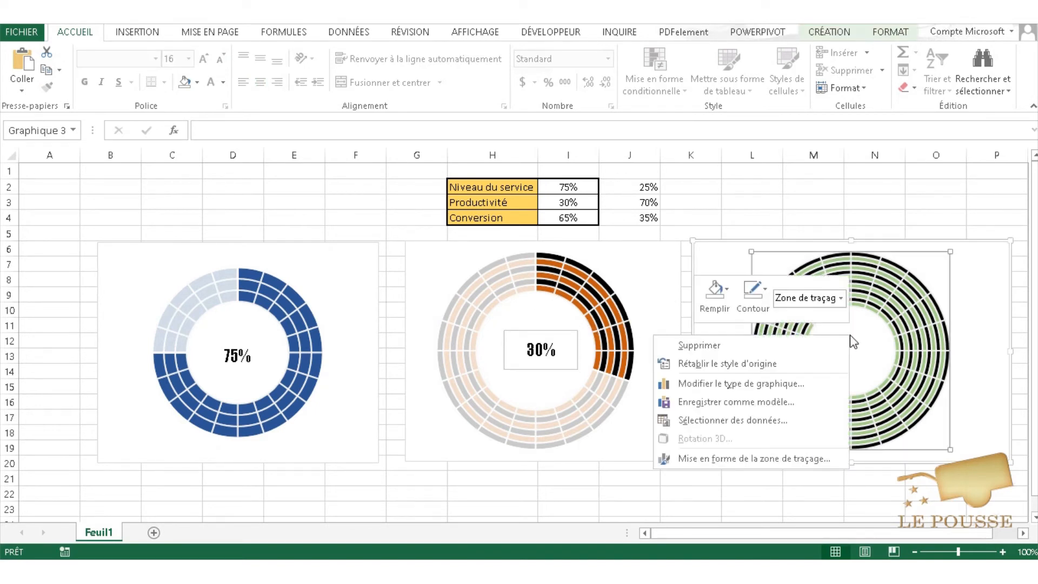
pyautogui.click(763, 420)
pyautogui.moveTo(601, 147); pyautogui.dragTo(542, 278)
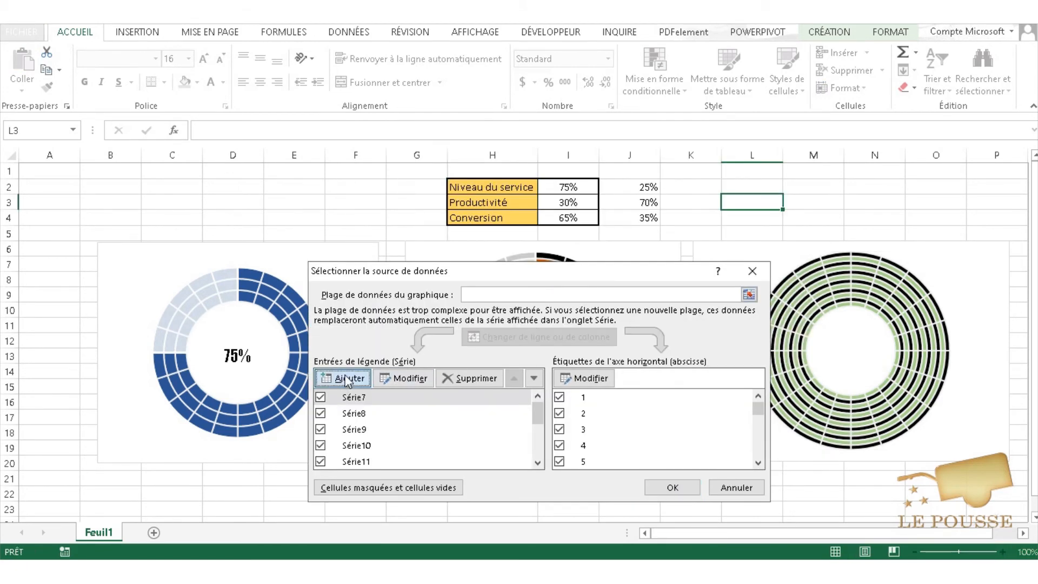
pyautogui.click(345, 378)
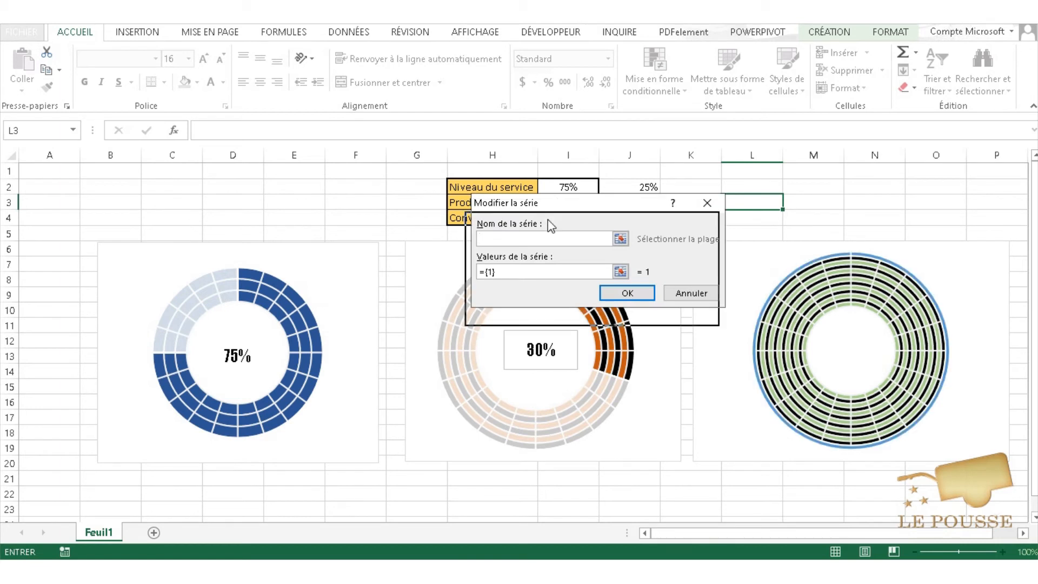
pyautogui.moveTo(555, 200); pyautogui.dragTo(516, 250)
pyautogui.click(485, 216)
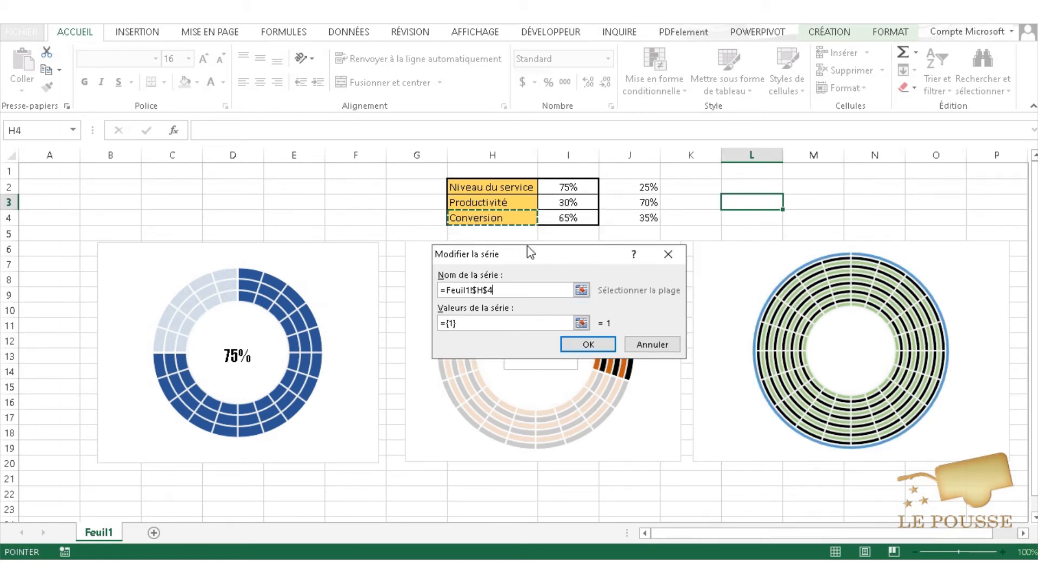
pyautogui.click(473, 323)
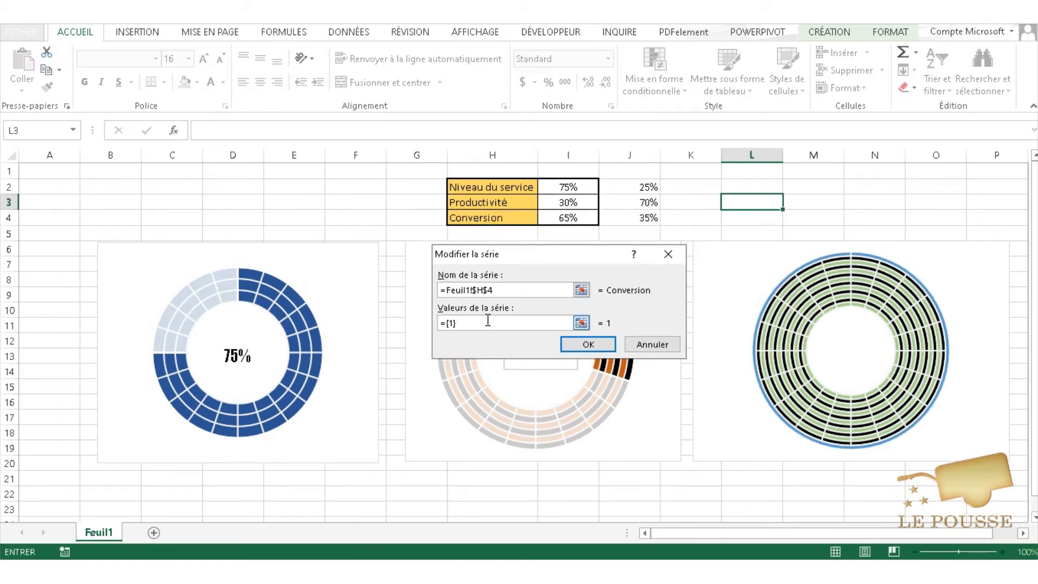
pyautogui.moveTo(454, 323); pyautogui.dragTo(428, 324)
pyautogui.moveTo(574, 216); pyautogui.dragTo(645, 217)
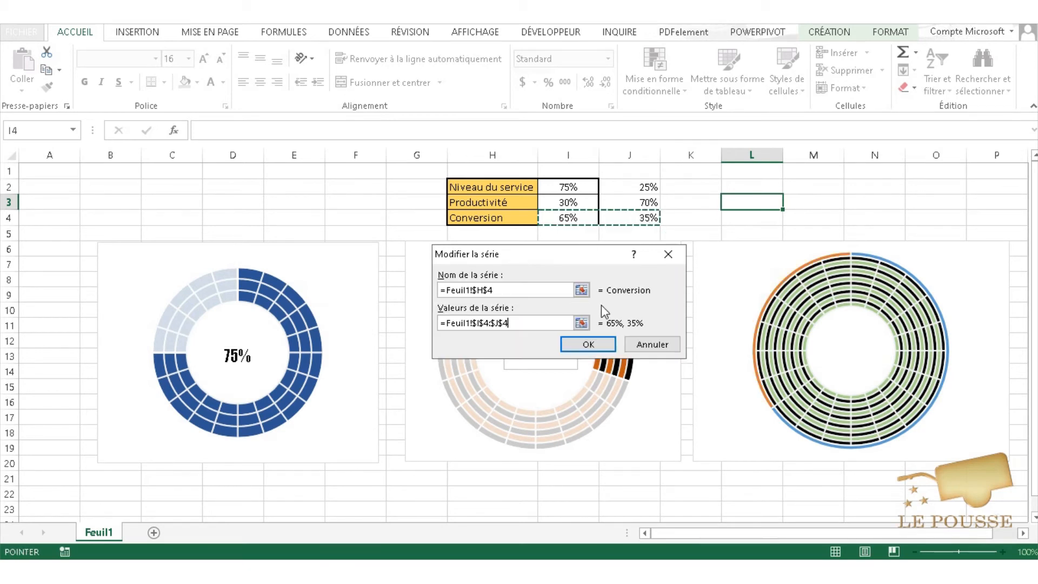
pyautogui.click(587, 345)
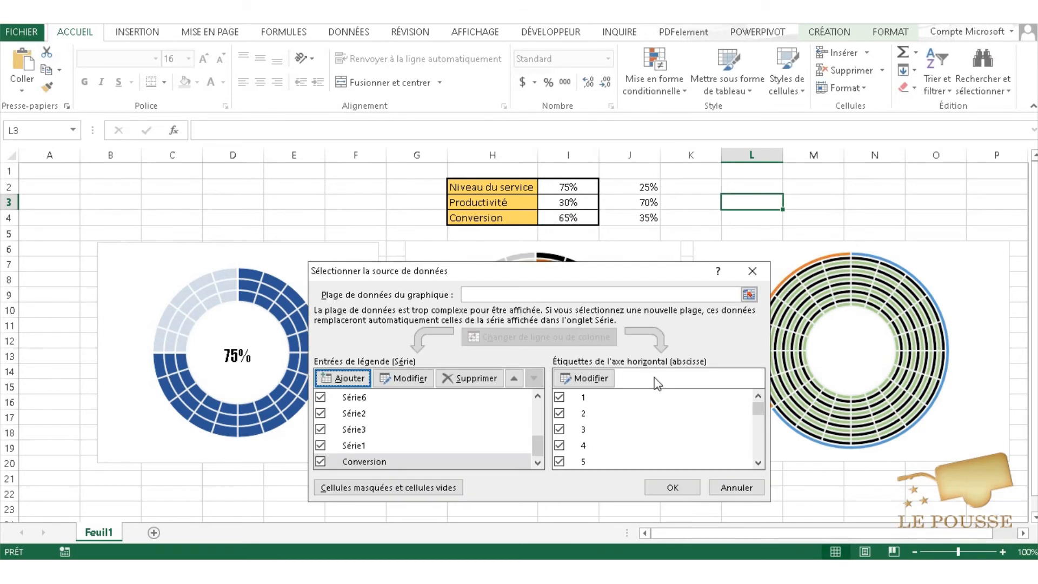
pyautogui.click(672, 486)
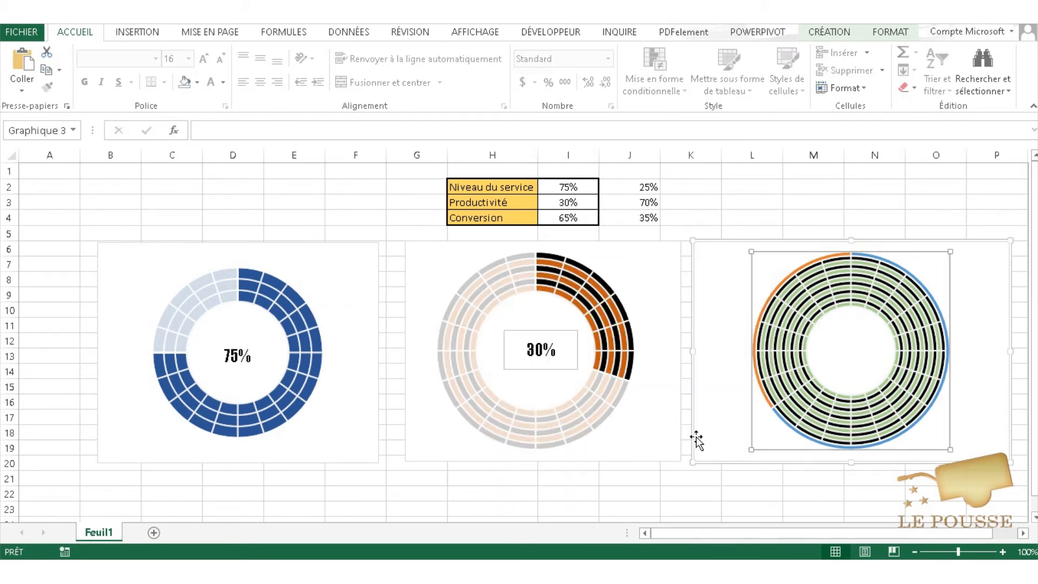
# - Change the third chart's Conversion series to a pie (Secteurs) plotted on the secondary axis
pyautogui.click(872, 261)
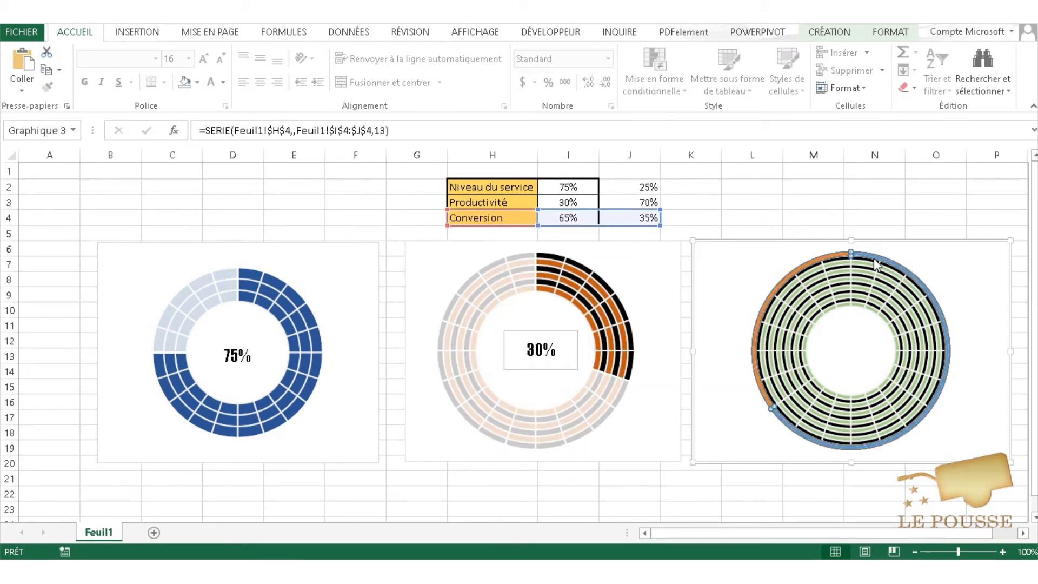
pyautogui.rightClick(867, 260)
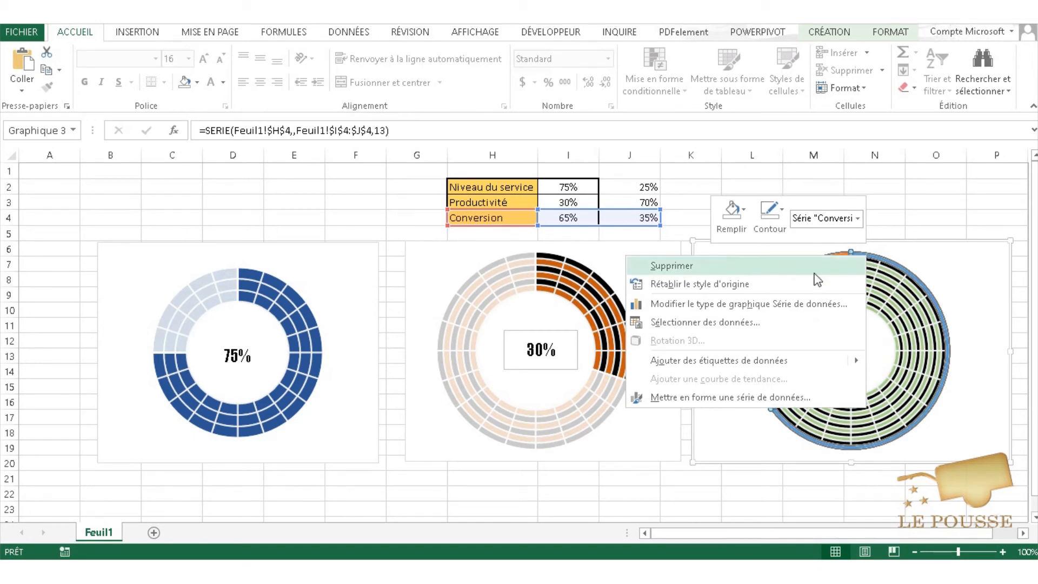
pyautogui.click(762, 304)
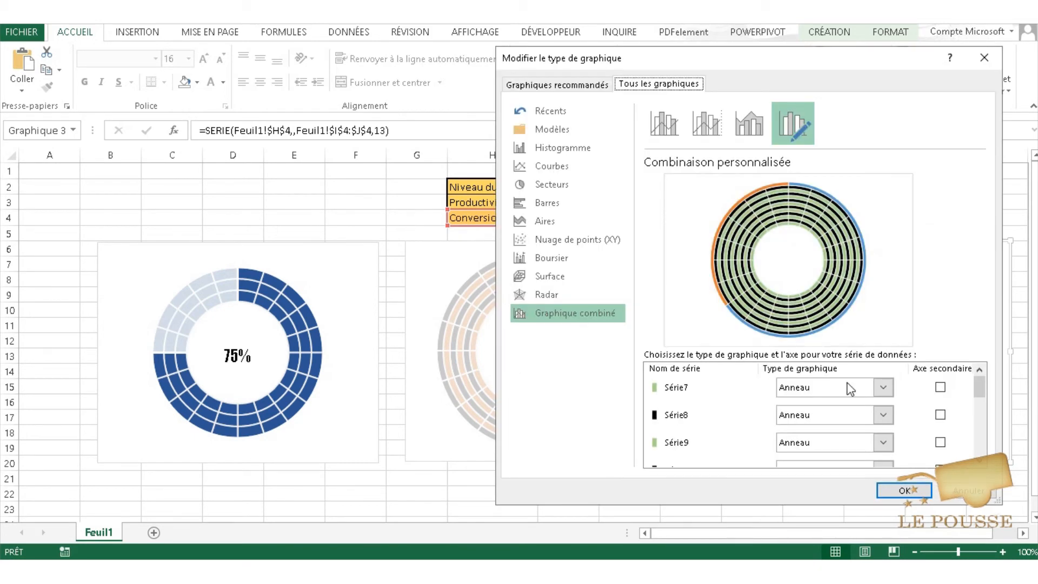
pyautogui.moveTo(978, 385); pyautogui.dragTo(979, 446)
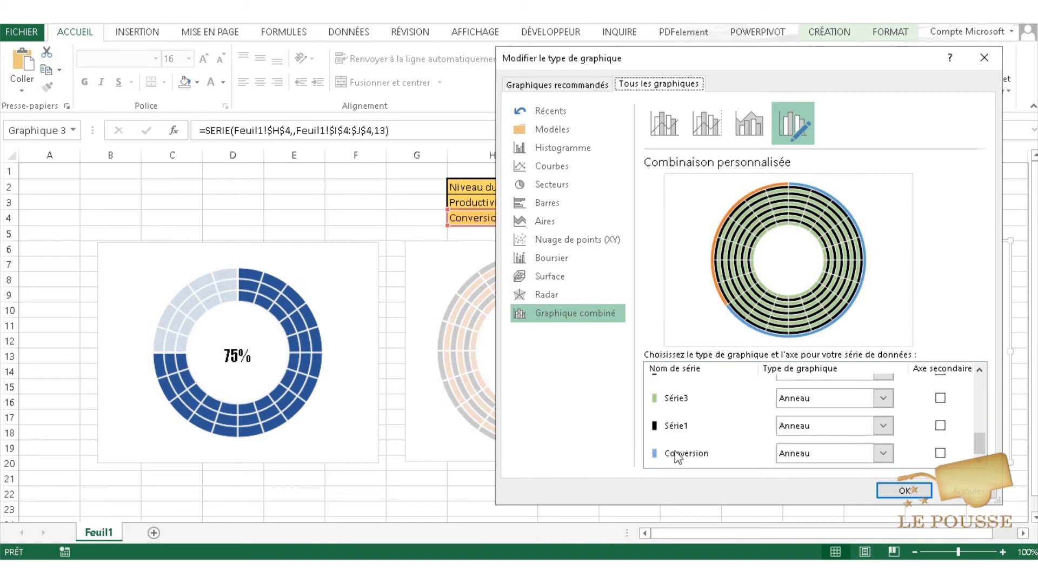
pyautogui.click(882, 453)
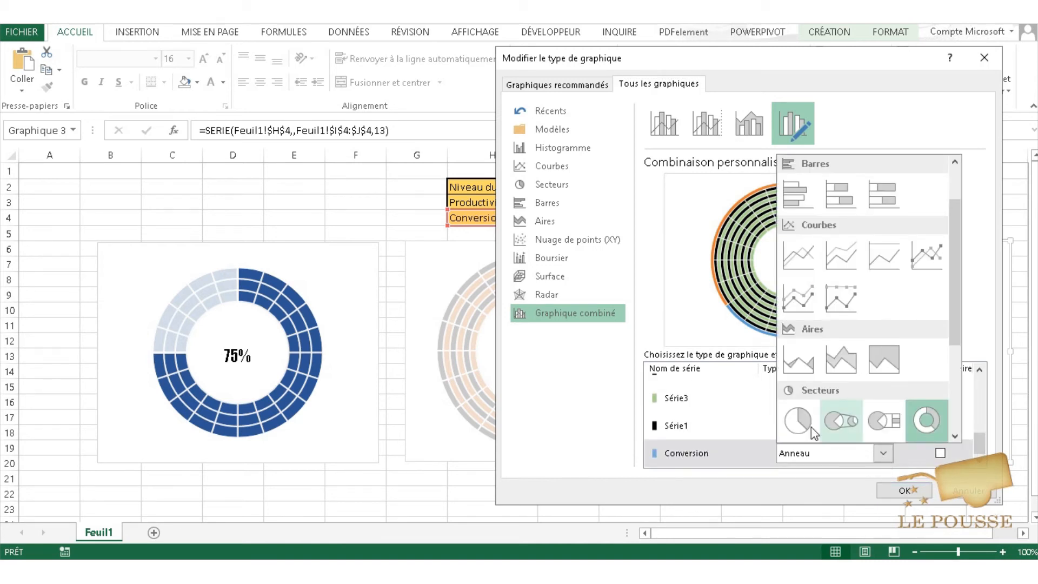
pyautogui.click(797, 414)
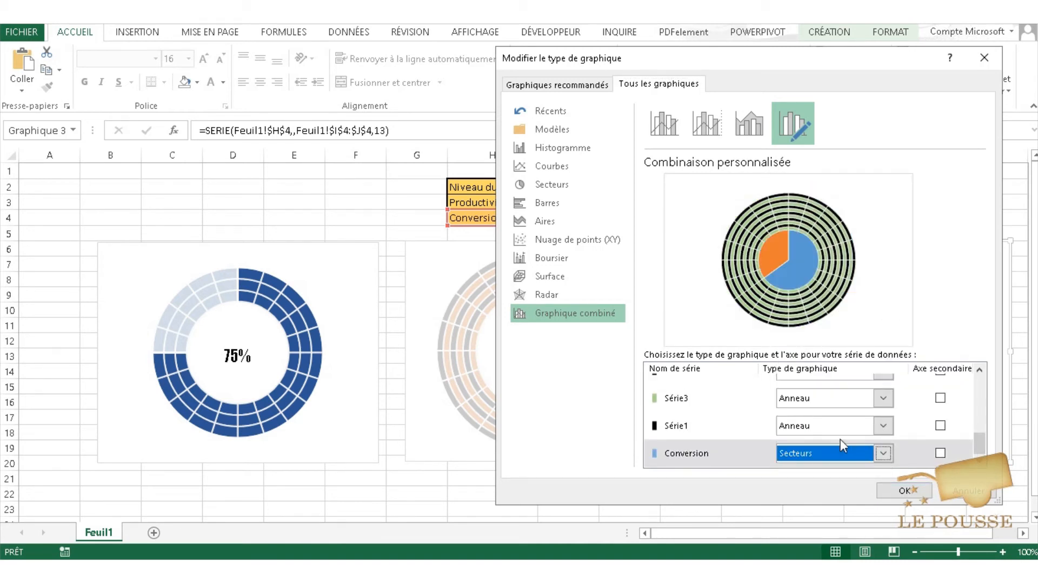
pyautogui.click(940, 453)
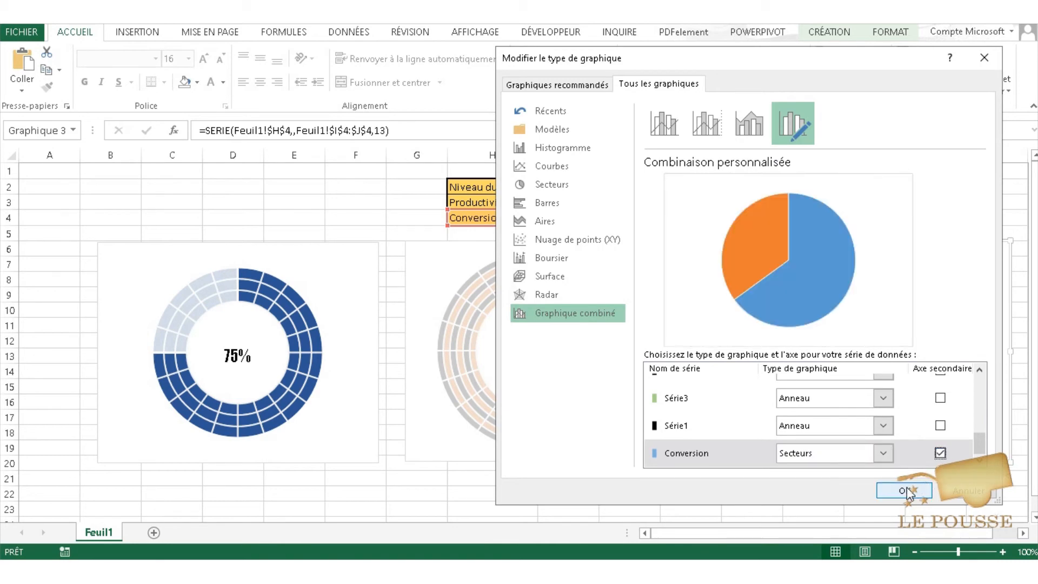
pyautogui.click(910, 493)
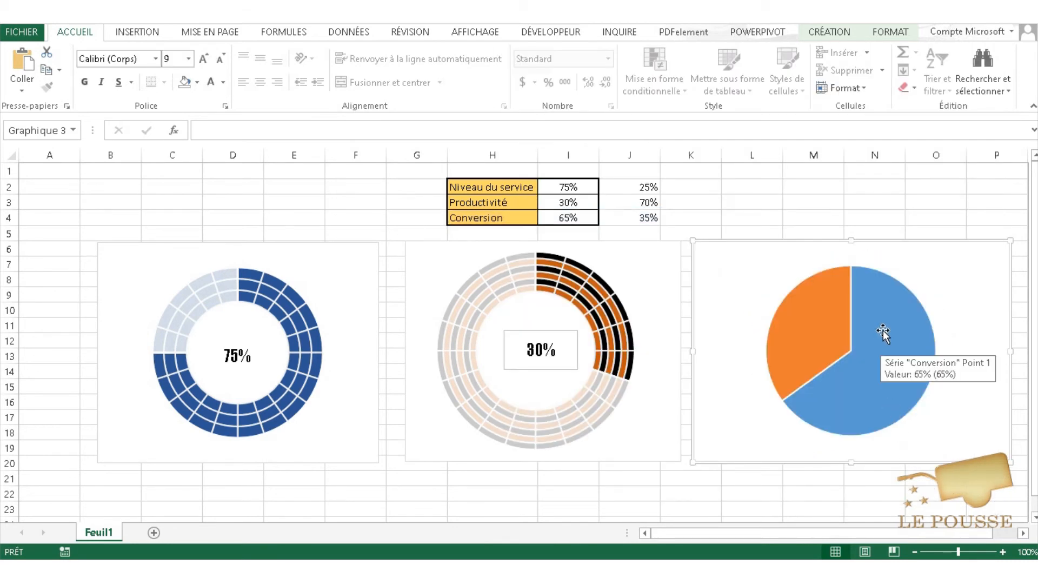
# - Remove the fill from the larger slice of the third chart's Conversion pie
pyautogui.click(882, 331)
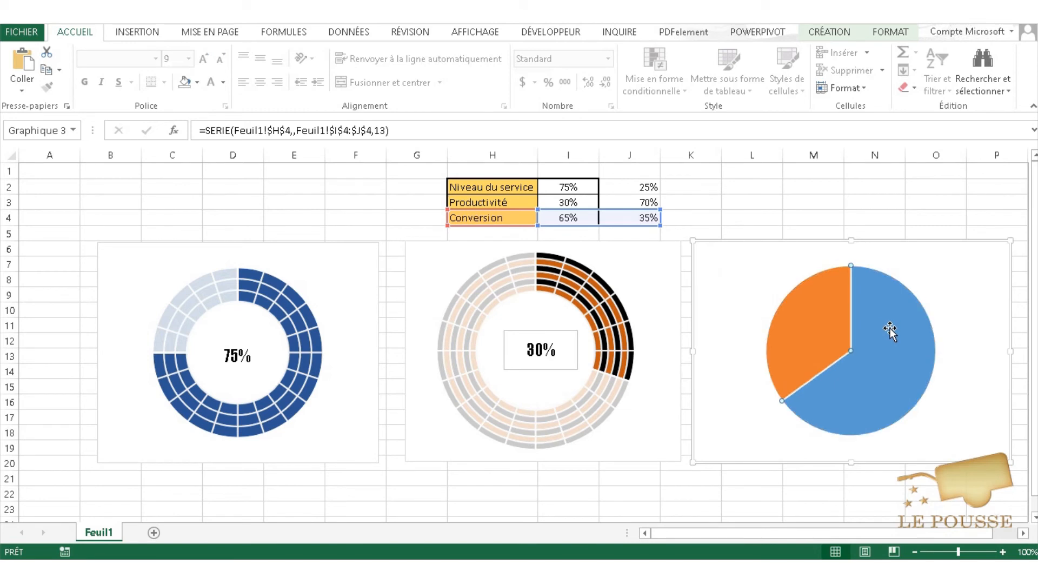
pyautogui.rightClick(888, 328)
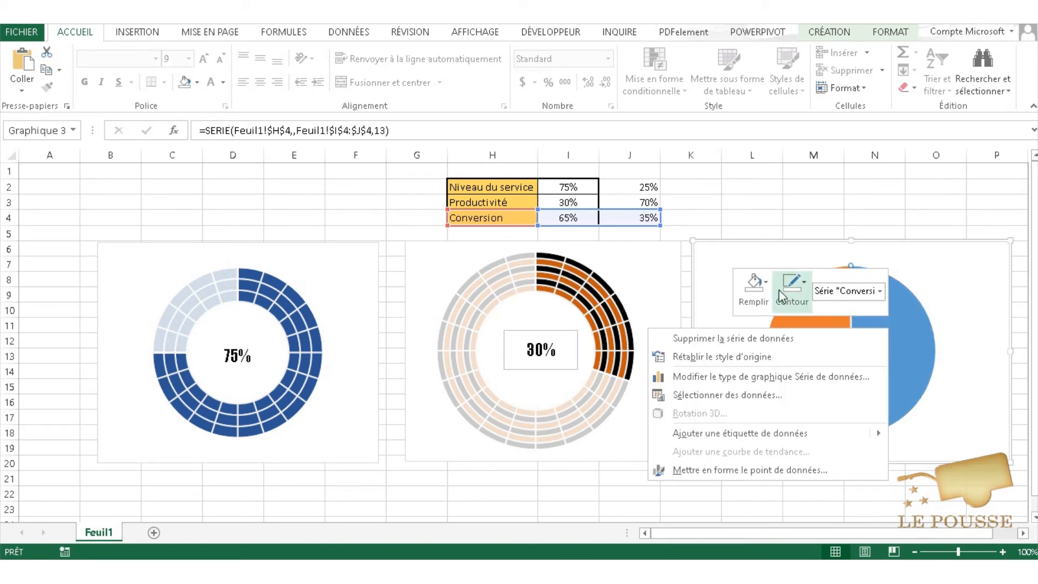
pyautogui.click(763, 284)
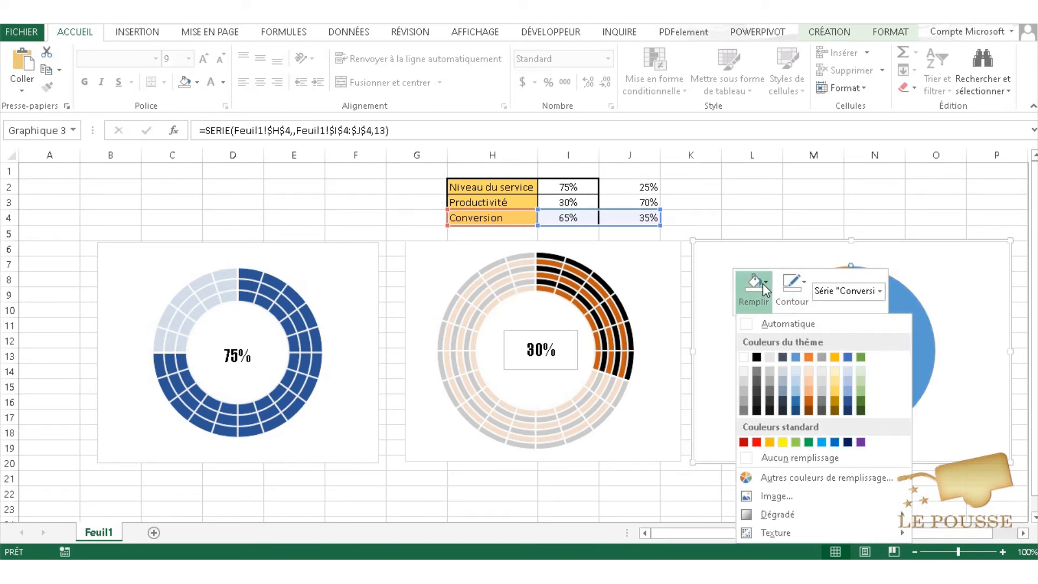
pyautogui.click(779, 458)
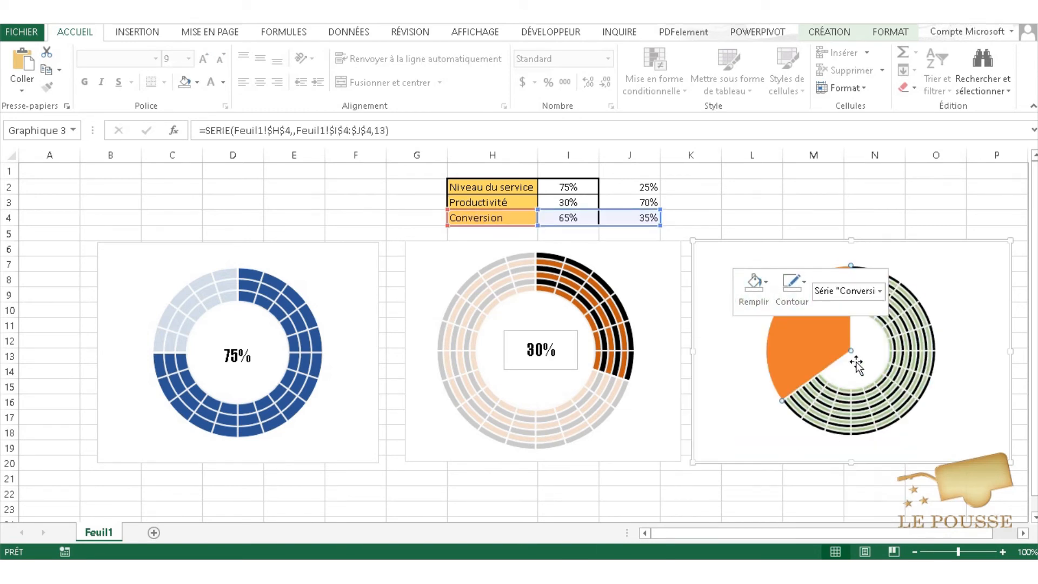
# - Fill the smaller, orange slice of the Conversion pie with white
pyautogui.rightClick(814, 338)
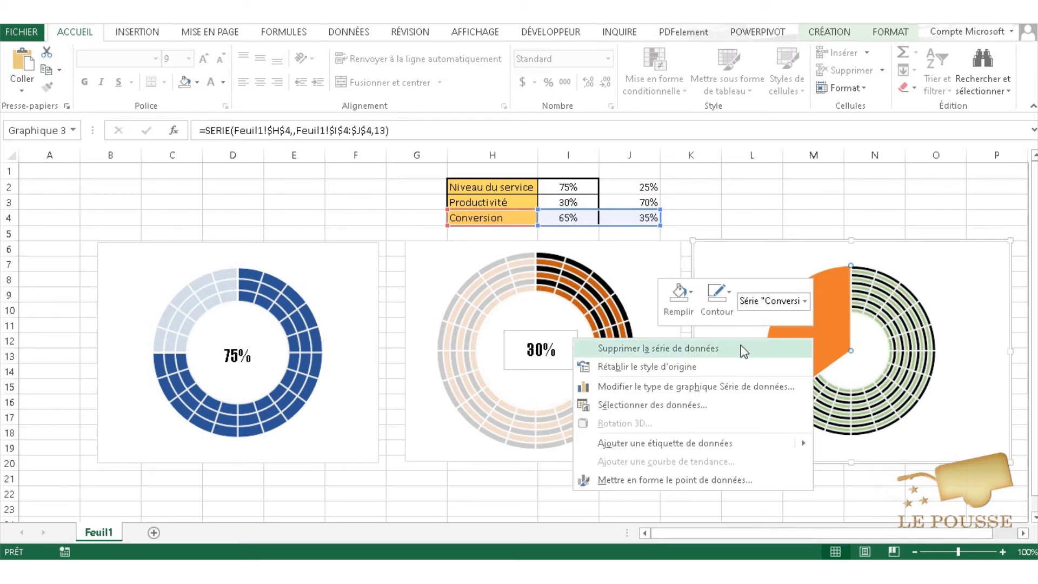
pyautogui.click(691, 296)
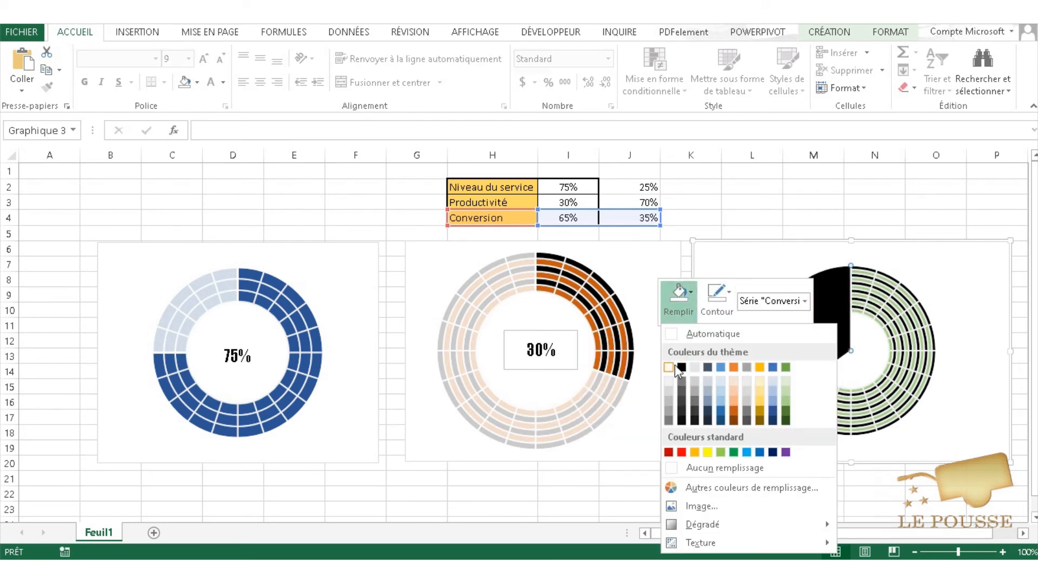
pyautogui.click(703, 470)
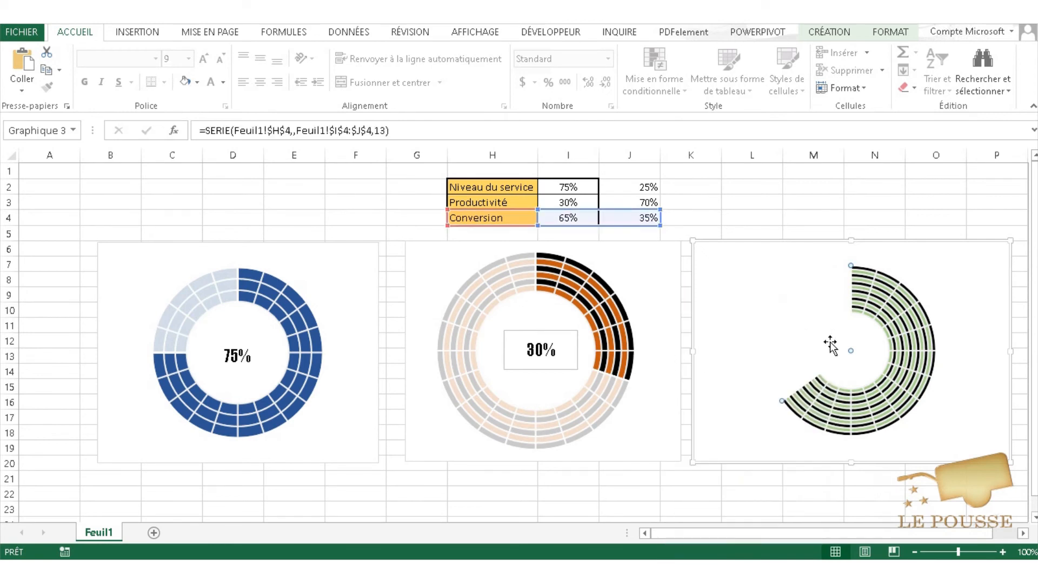
# - Make the white Conversion slice's solid fill semi-transparent so the doughnut rings beneath show through faintly
pyautogui.rightClick(812, 317)
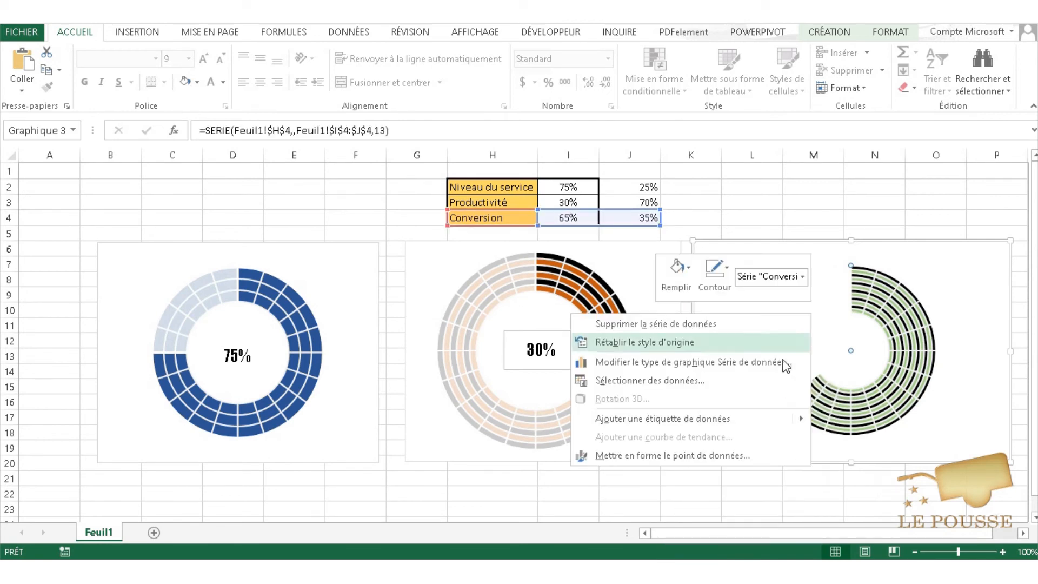
pyautogui.click(673, 455)
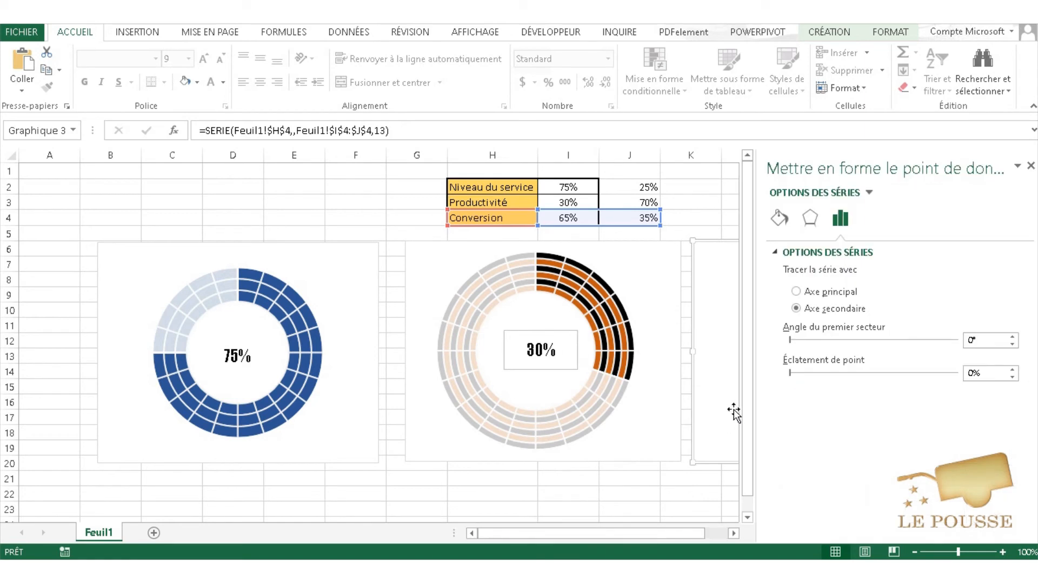
pyautogui.click(778, 218)
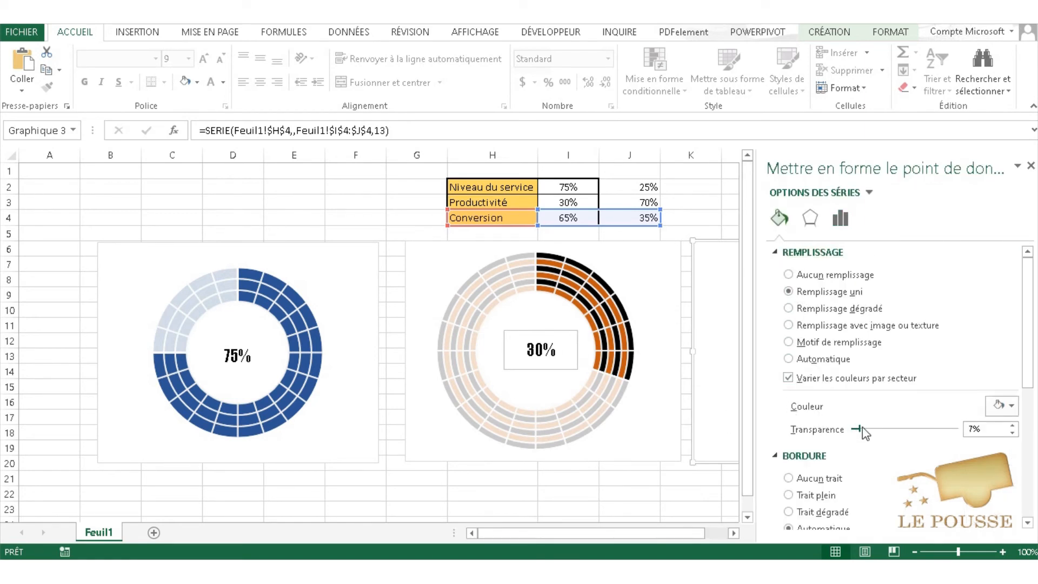
pyautogui.moveTo(861, 426); pyautogui.dragTo(878, 432)
pyautogui.click(1030, 165)
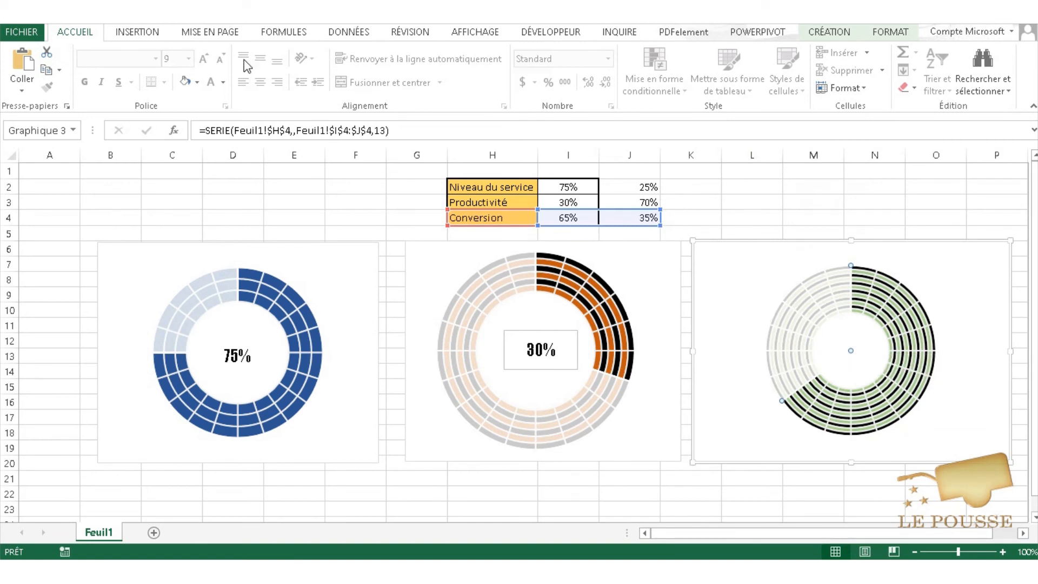
# - Remove the fill and outline from the text box in the centre of the second chart
pyautogui.click(525, 331)
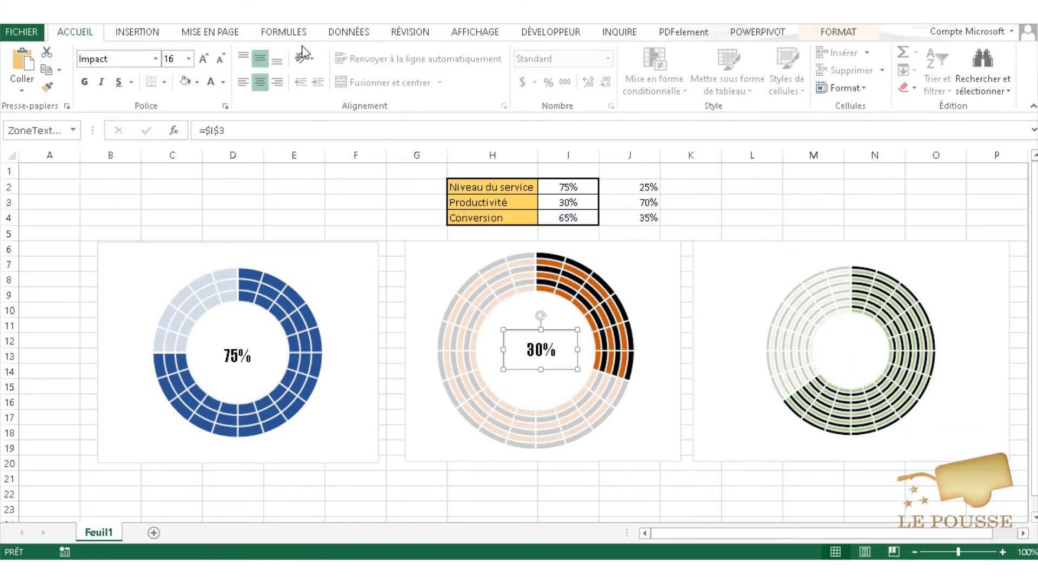
pyautogui.click(819, 28)
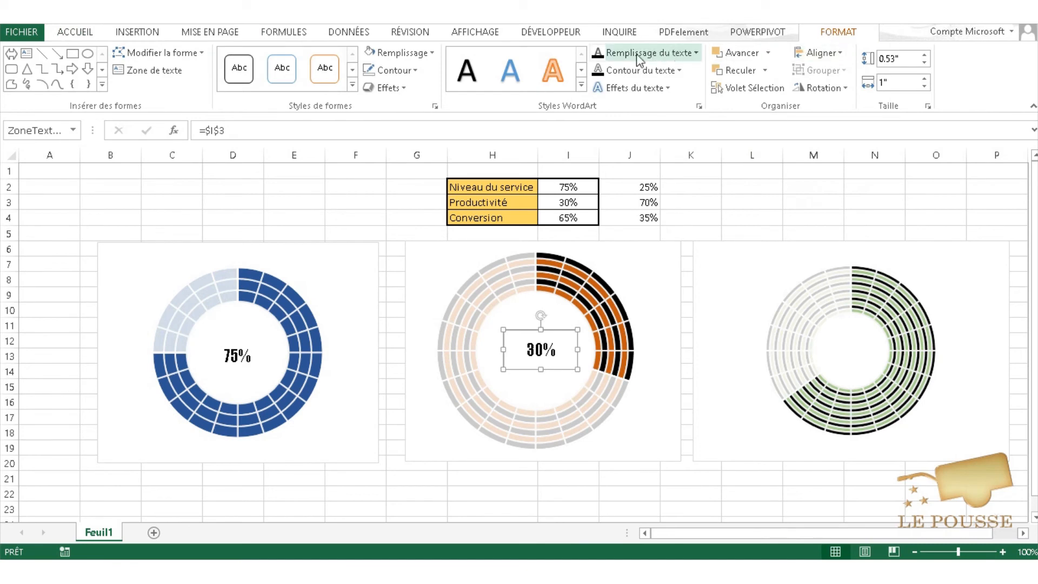
pyautogui.click(369, 56)
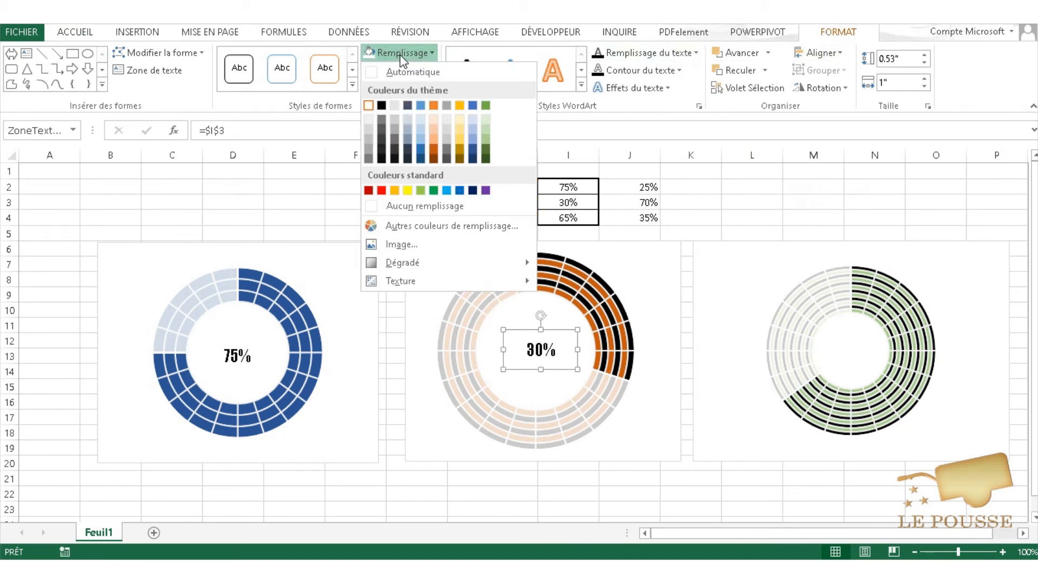
pyautogui.click(381, 203)
pyautogui.click(767, 204)
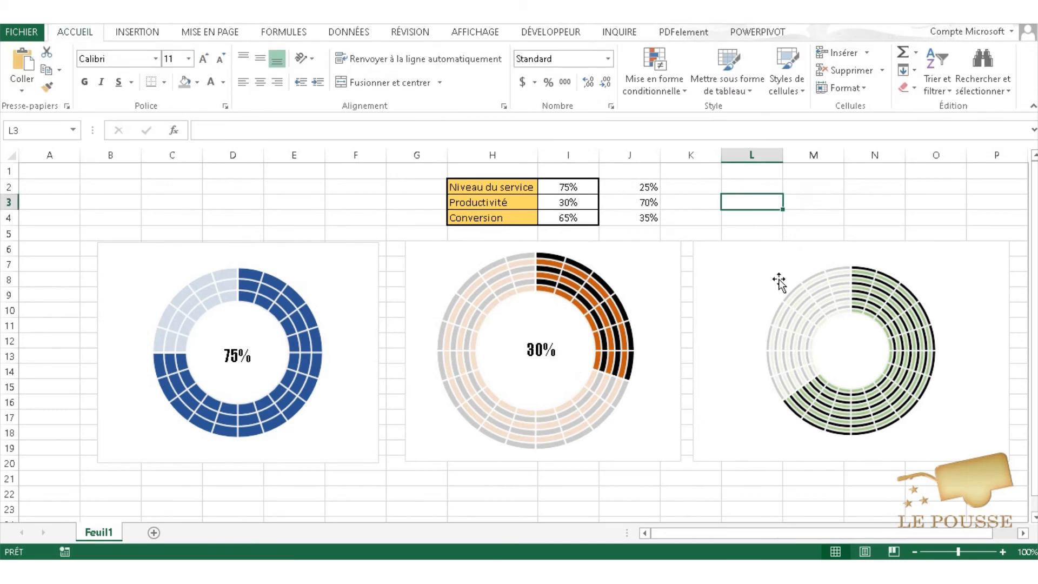
# - Insert an empty text box in the centre hole of the third doughnut chart
pyautogui.click(852, 337)
pyautogui.click(138, 33)
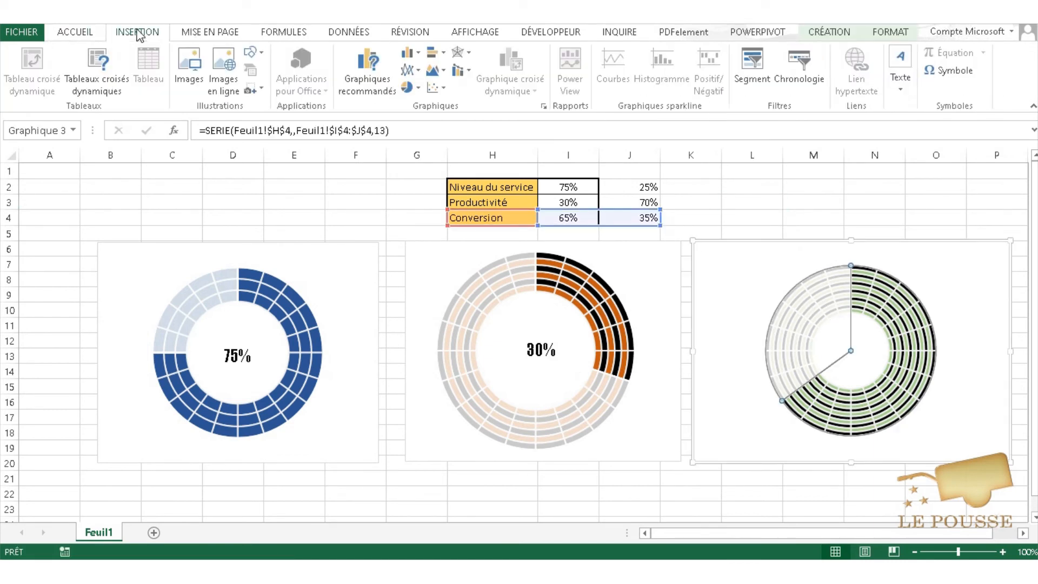
pyautogui.click(900, 76)
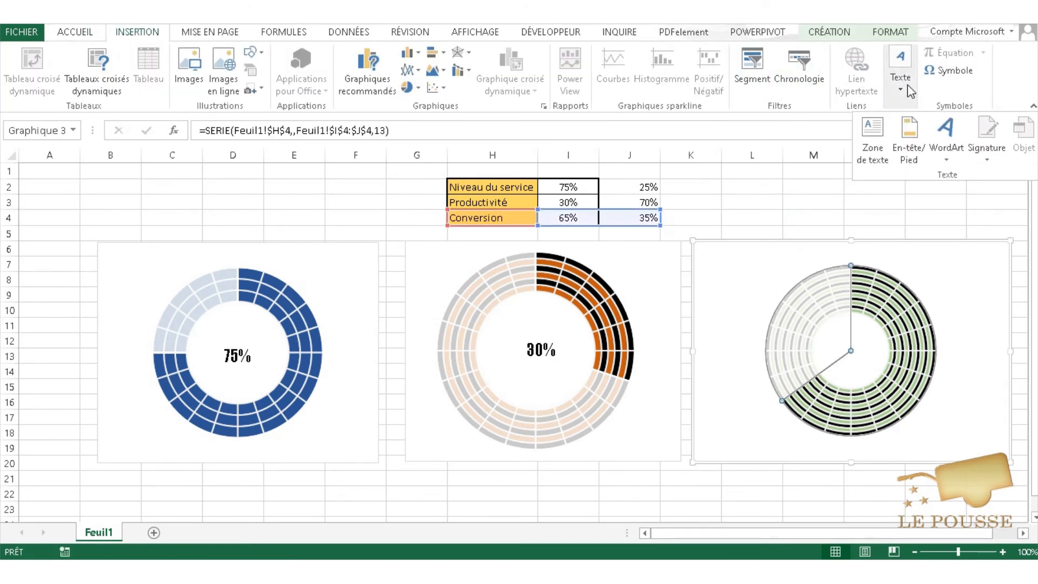
pyautogui.click(873, 138)
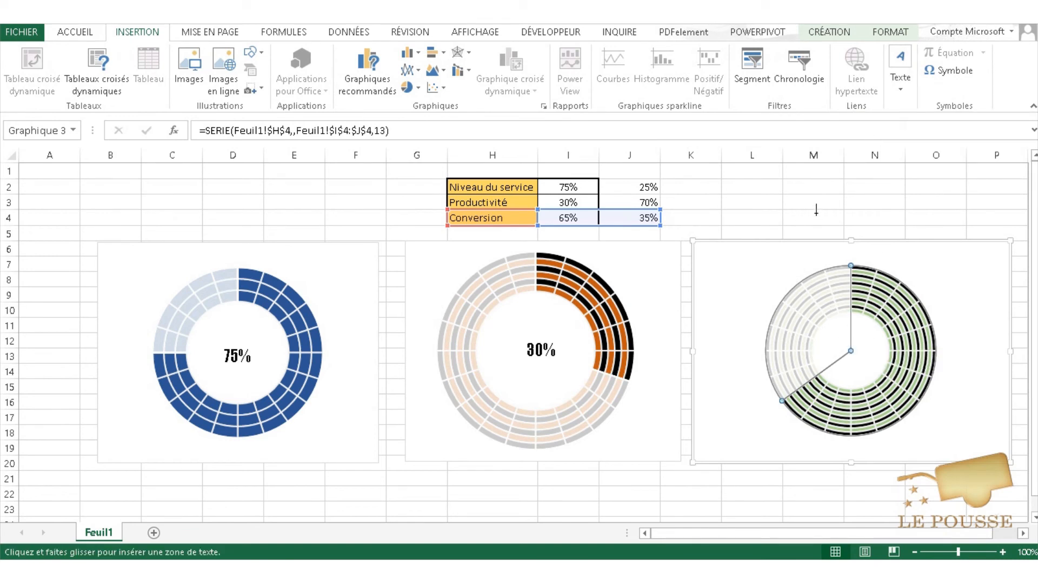
pyautogui.moveTo(830, 328); pyautogui.dragTo(875, 368)
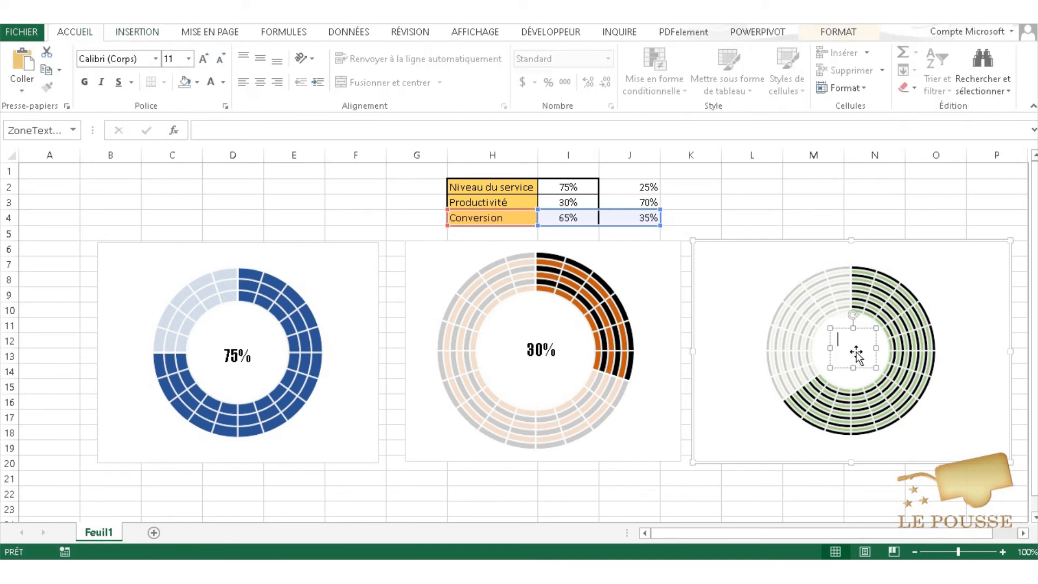
# - Link the text box in the third chart's centre to the Conversion percentage in cell I4
pyautogui.click(348, 127)
pyautogui.write('=')
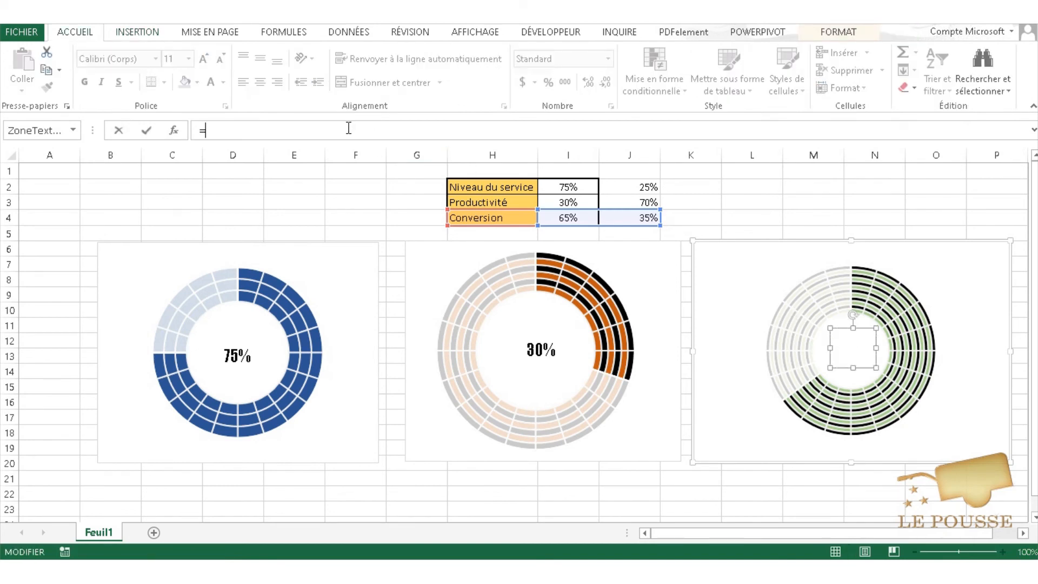
pyautogui.click(564, 217)
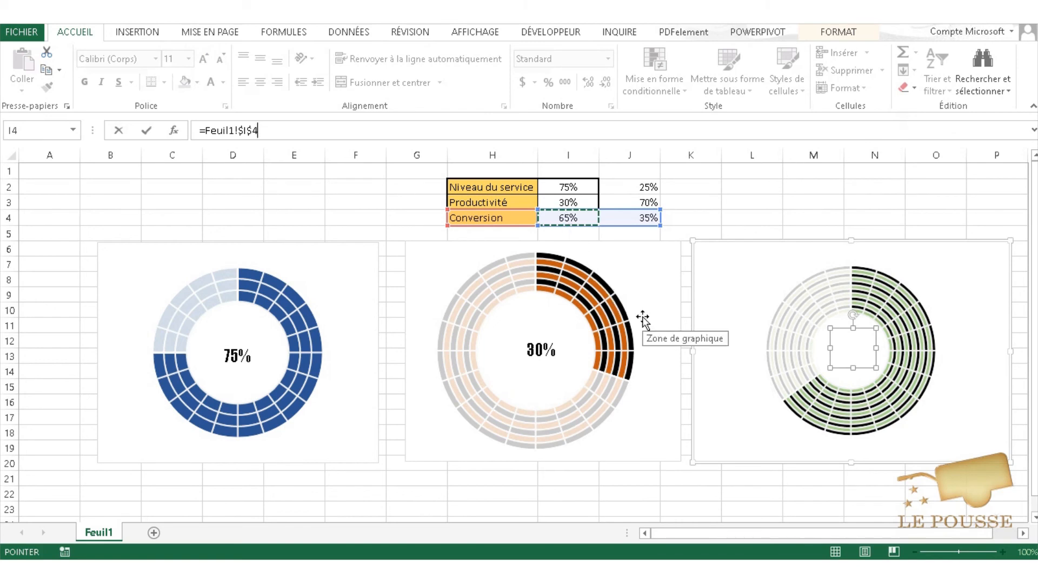
pyautogui.press('Return')
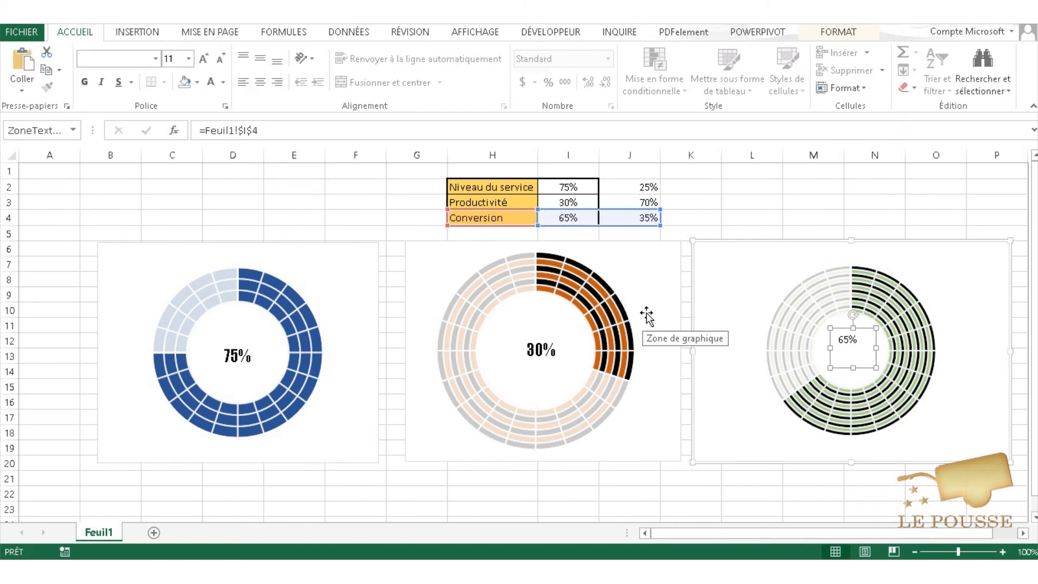
# - Set the third chart's central label to the Impact font at size 16
pyautogui.click(85, 82)
pyautogui.click(204, 59)
pyautogui.click(204, 59)
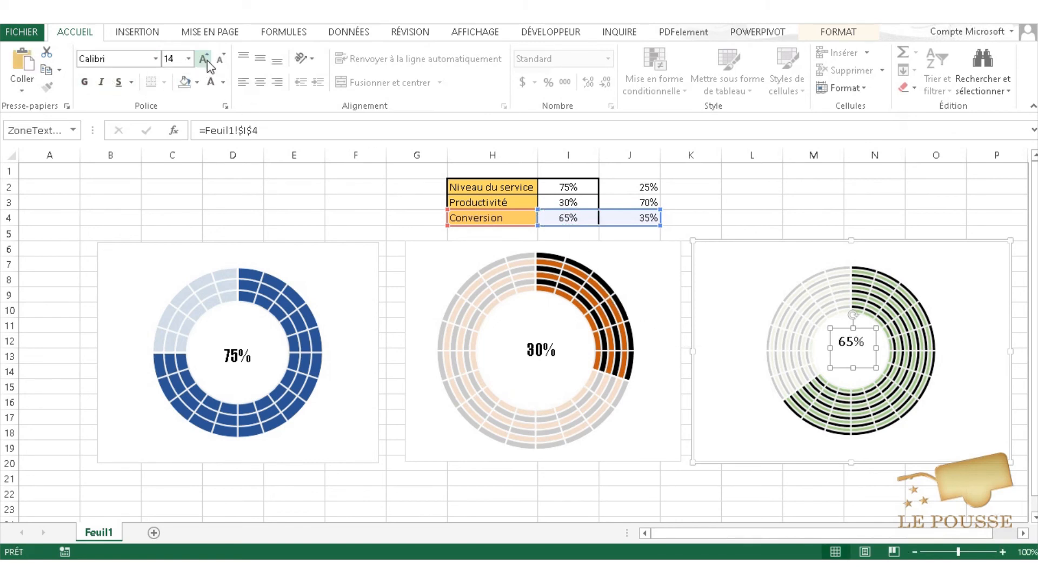
pyautogui.click(204, 59)
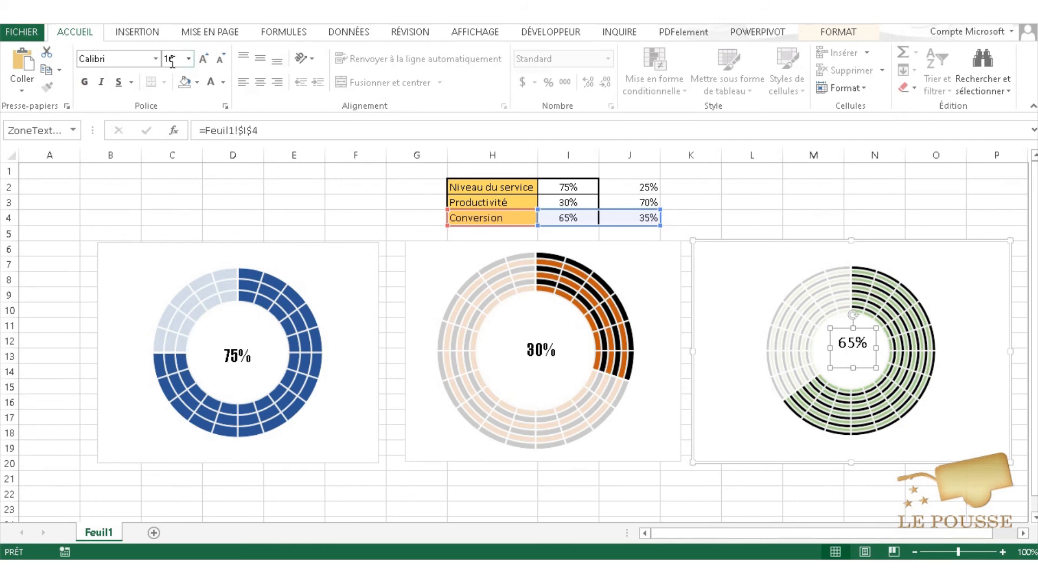
pyautogui.click(156, 59)
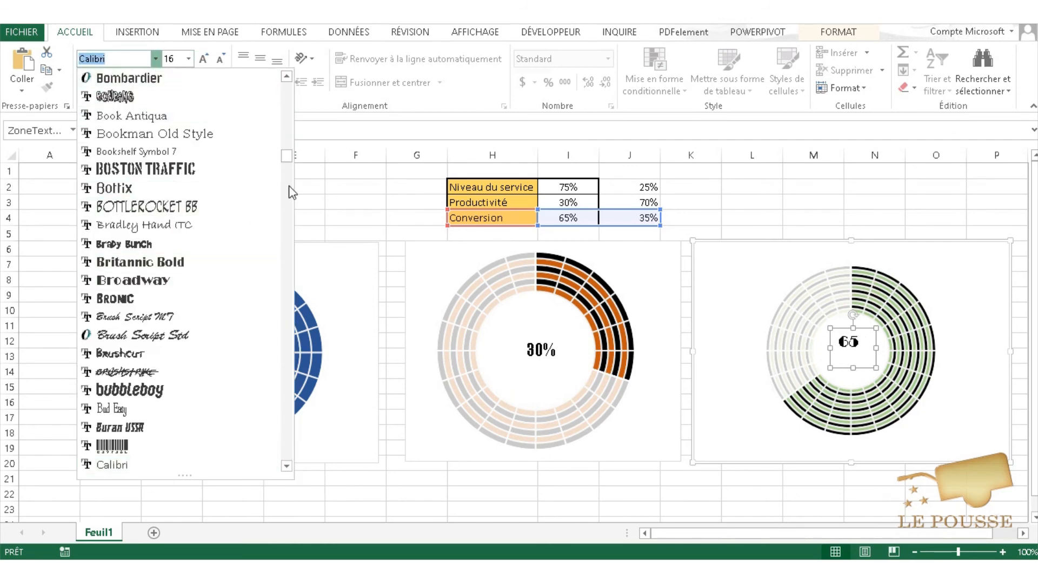
pyautogui.moveTo(286, 155); pyautogui.dragTo(287, 86)
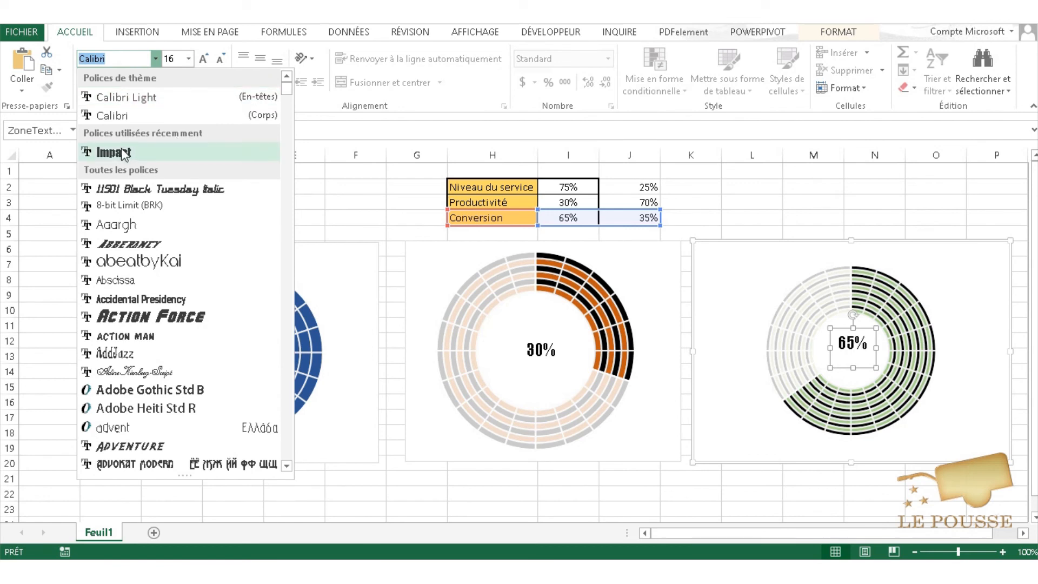
pyautogui.click(183, 150)
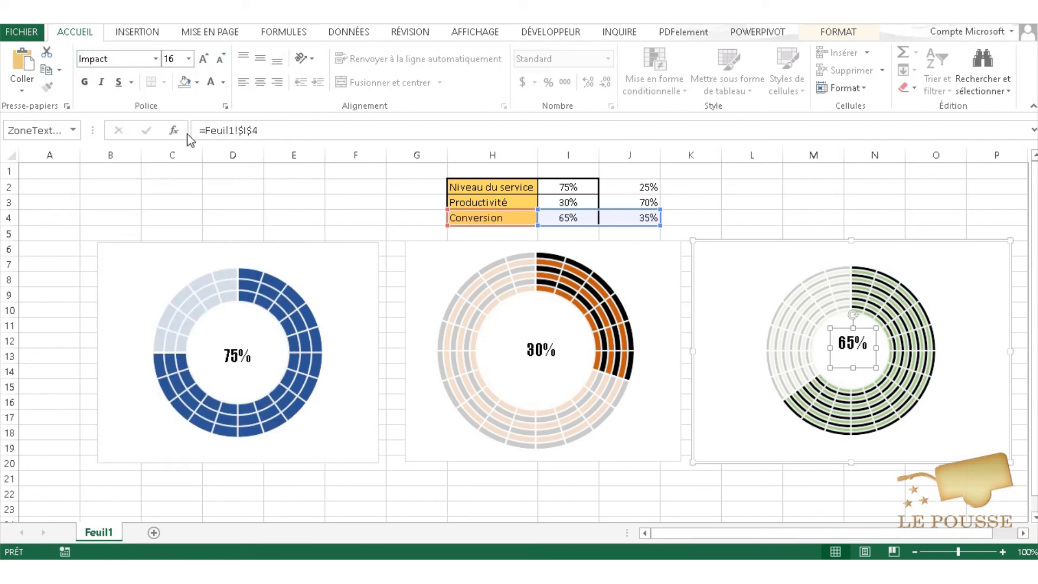
# - Centre the third chart's central label vertically and horizontally in its text box
pyautogui.click(260, 58)
pyautogui.click(261, 82)
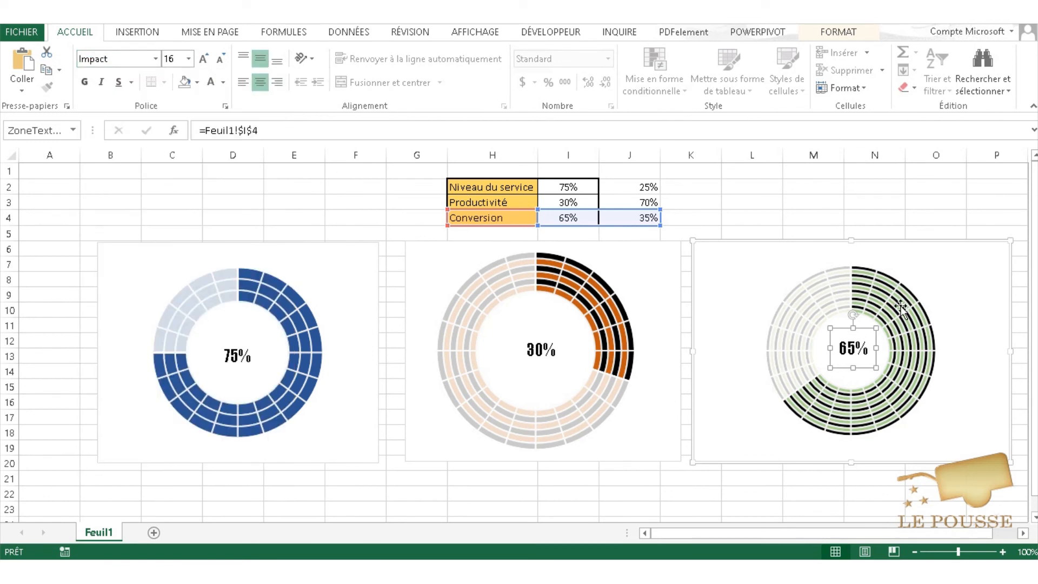
pyautogui.click(888, 213)
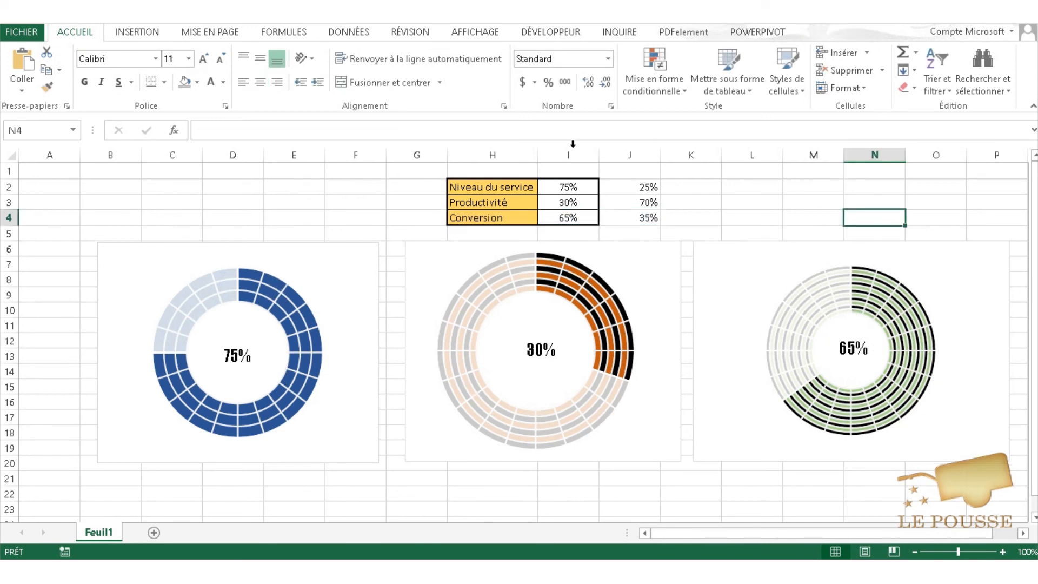
# - Insert a WordArt object in the black style with a hard grey shadow and set its font size to 40
pyautogui.click(137, 32)
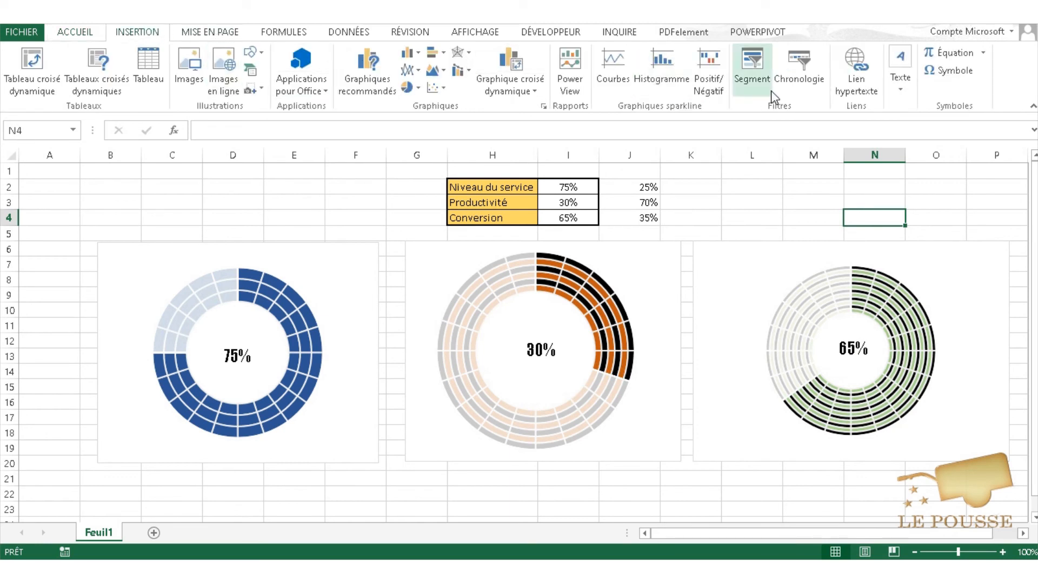
pyautogui.click(900, 81)
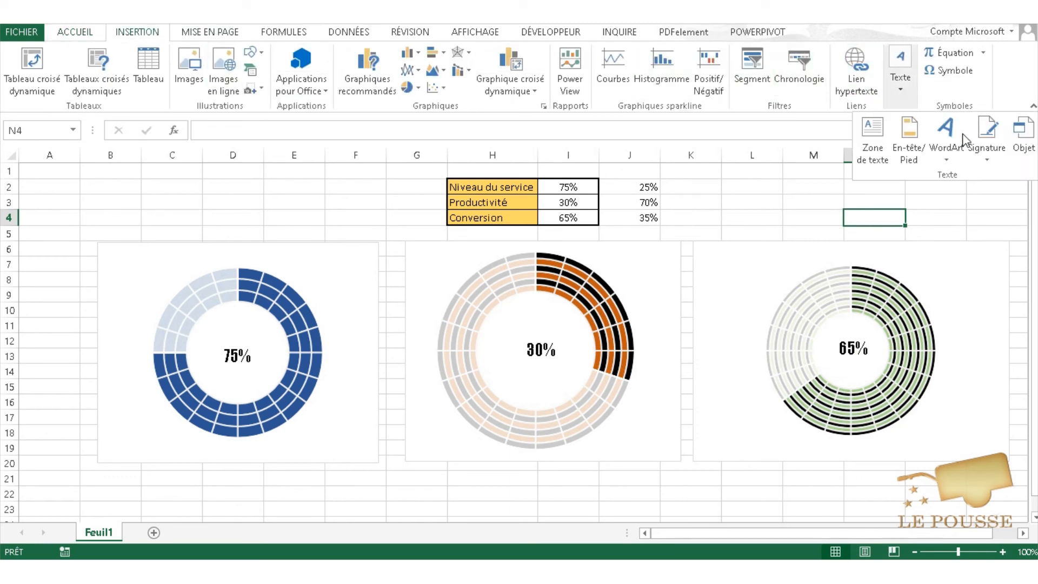
pyautogui.click(948, 151)
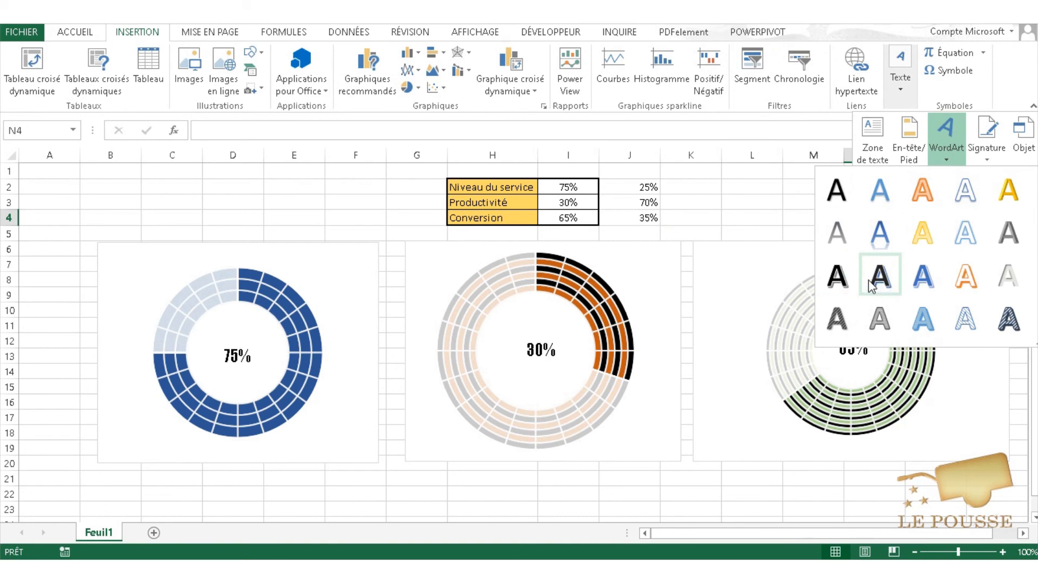
pyautogui.click(836, 275)
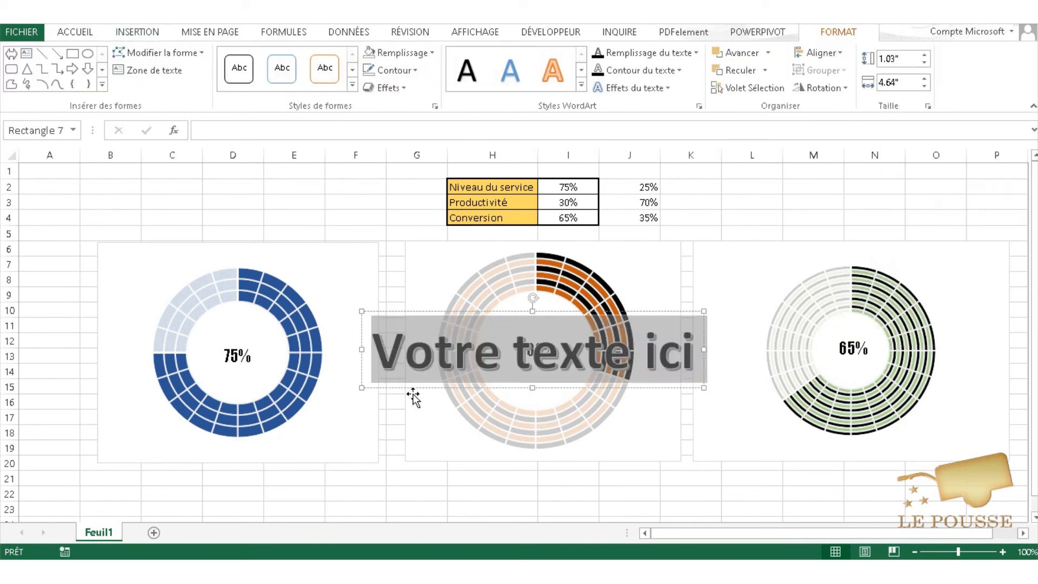
pyautogui.click(75, 31)
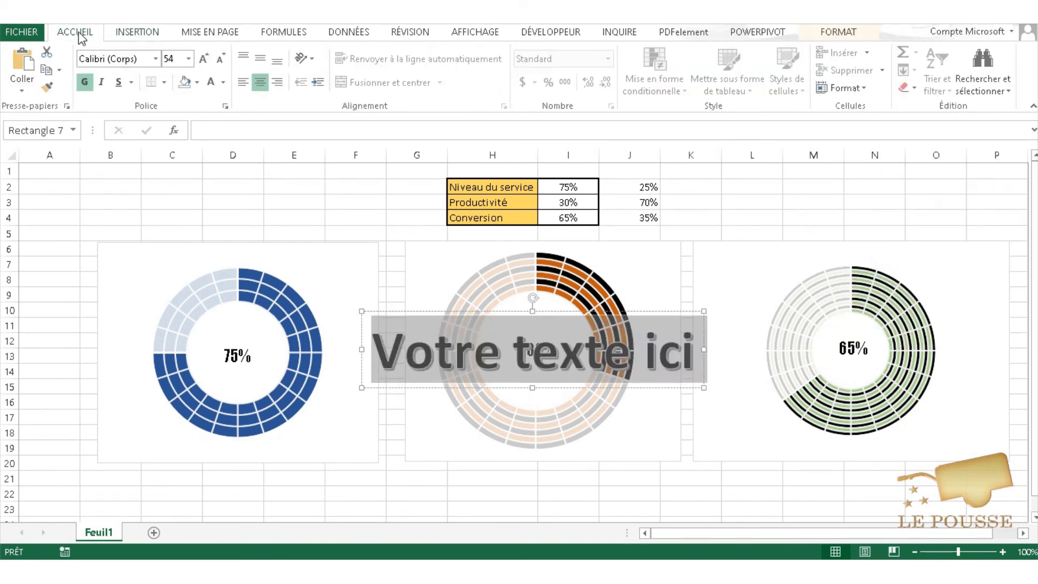
pyautogui.click(189, 58)
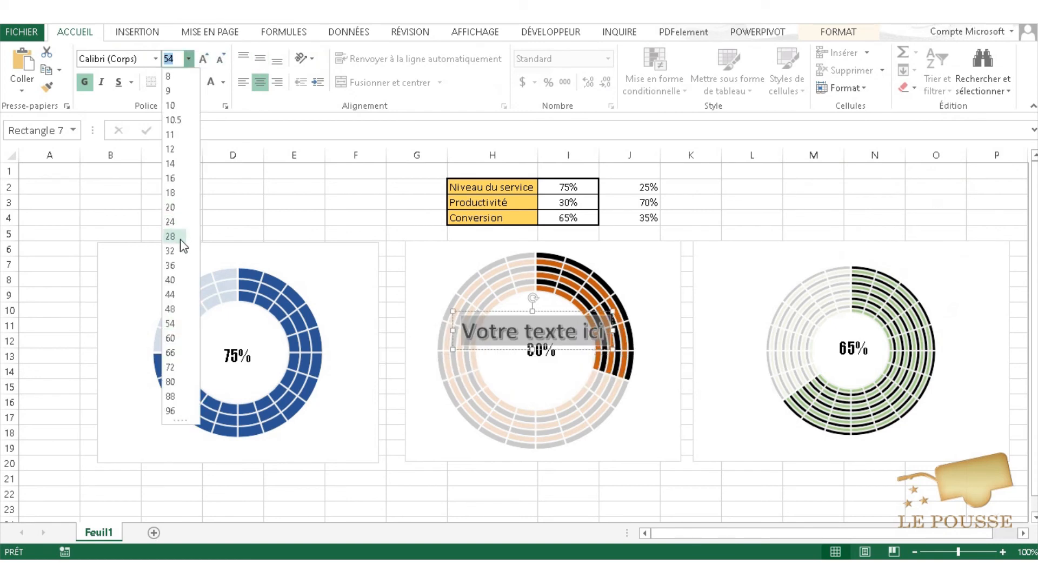
pyautogui.click(170, 280)
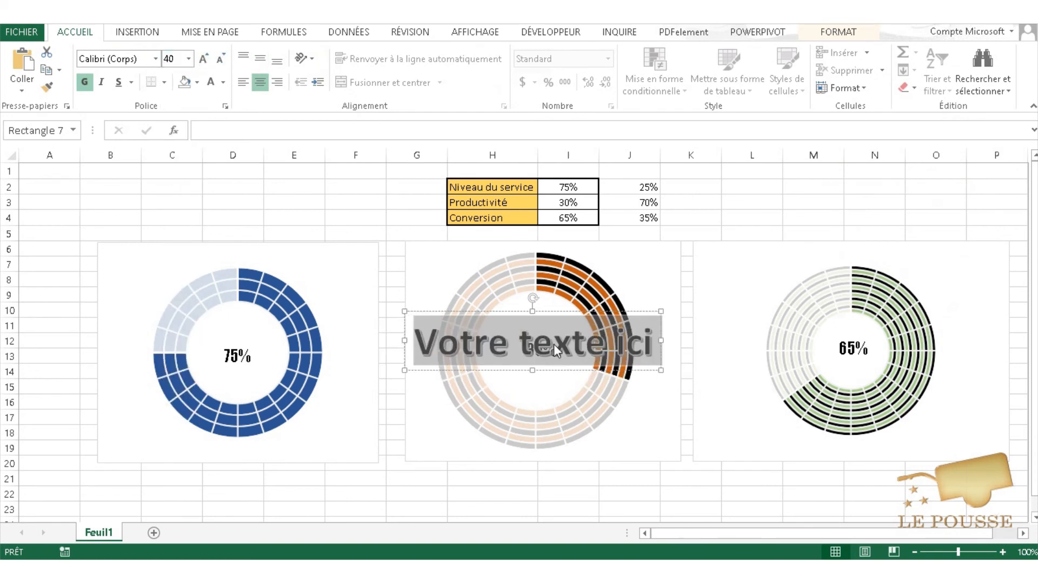
# - Replace the WordArt placeholder with "Niveau du service" copied from cell H2 and place it below the first chart
pyautogui.click(491, 189)
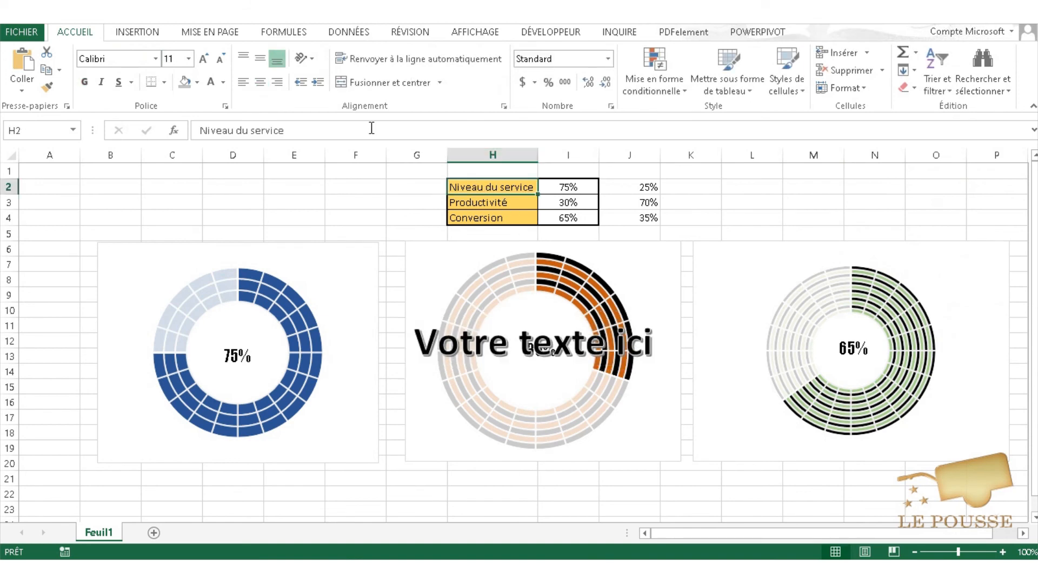
pyautogui.tripleClick(215, 125)
pyautogui.hotkey('ctrl', 'c')
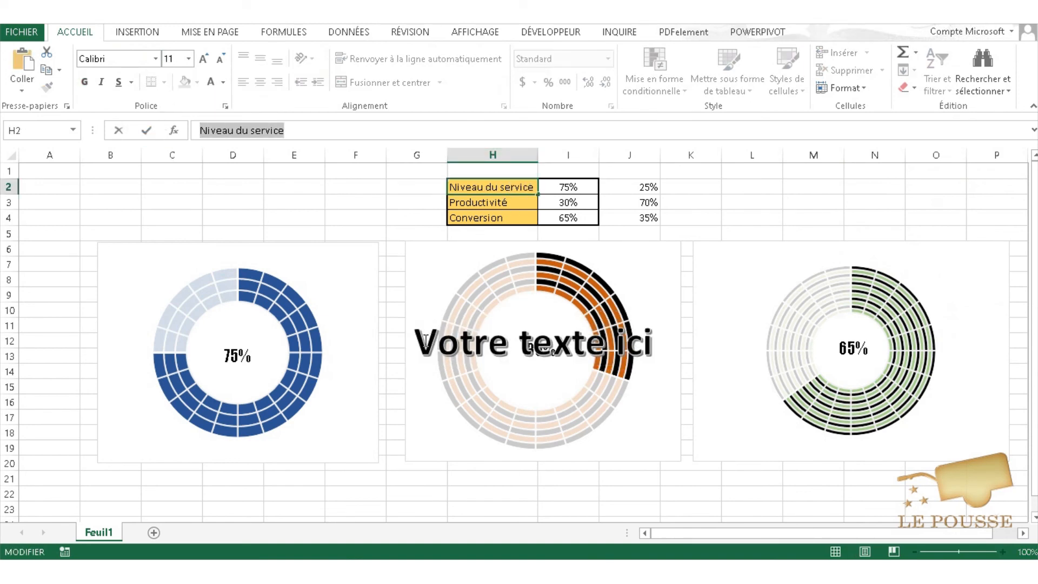
pyautogui.moveTo(416, 342); pyautogui.dragTo(668, 345)
pyautogui.hotkey('ctrl', 'v')
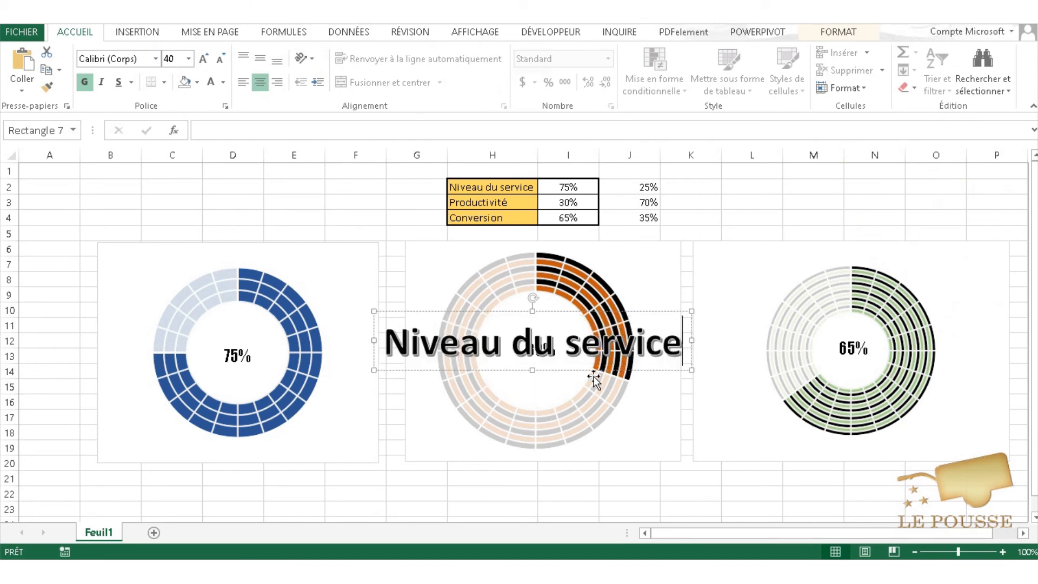
pyautogui.moveTo(519, 366); pyautogui.dragTo(227, 440)
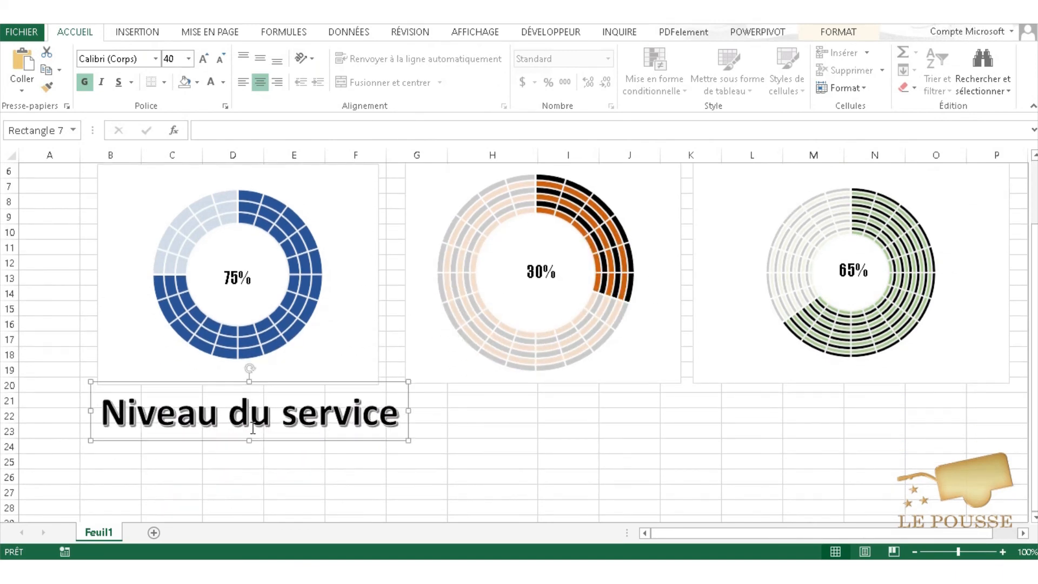
pyautogui.scroll(2, 253, 427)
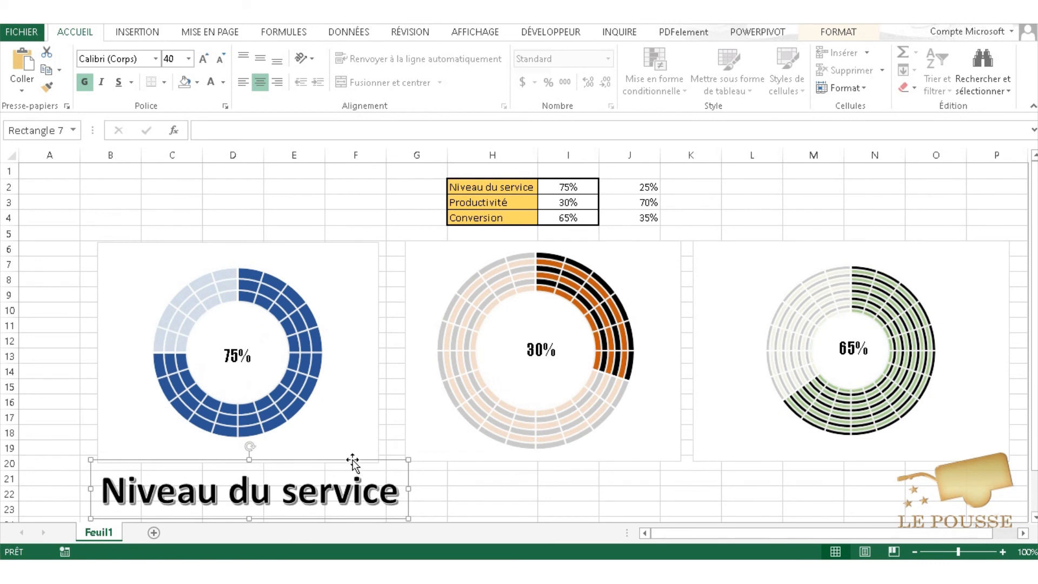
# - Duplicate the WordArt title below the second chart and replace its text with "Productivité" copied from cell H3
pyautogui.moveTo(359, 463); pyautogui.dragTo(672, 461)
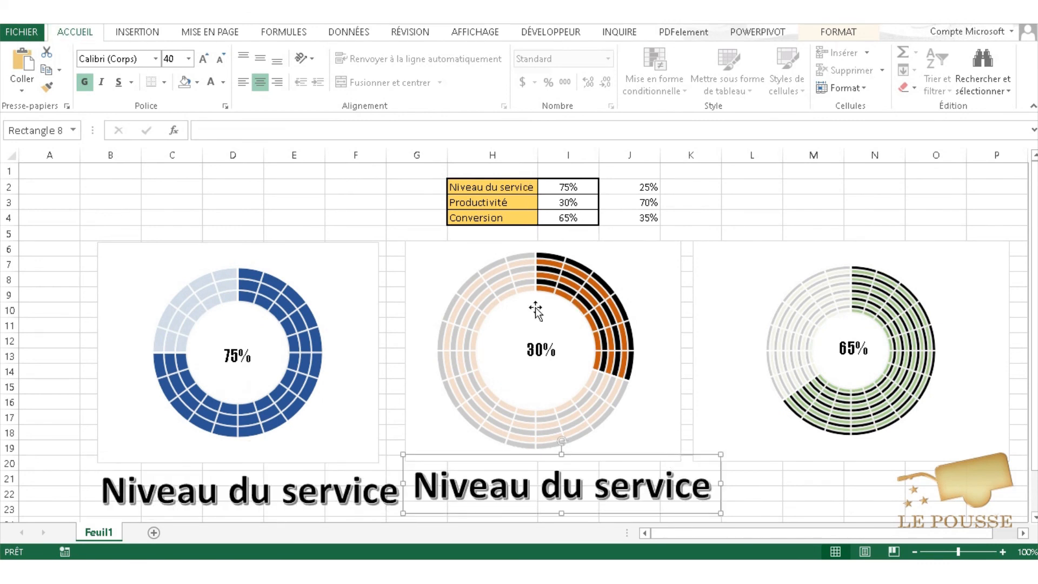
pyautogui.click(475, 202)
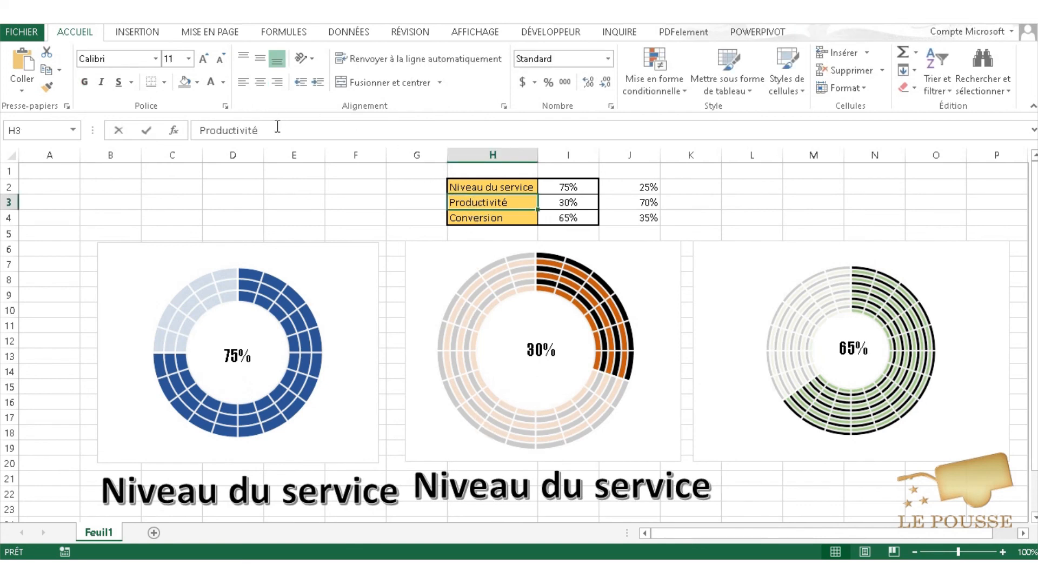
pyautogui.moveTo(277, 126); pyautogui.dragTo(174, 121)
pyautogui.hotkey('ctrl', 'c')
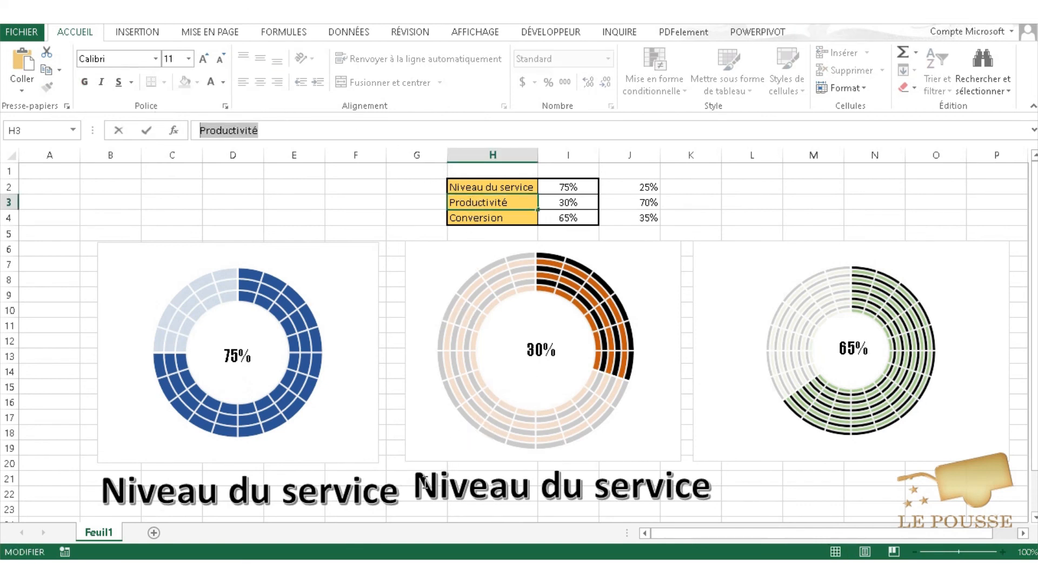
pyautogui.moveTo(425, 481); pyautogui.dragTo(723, 492)
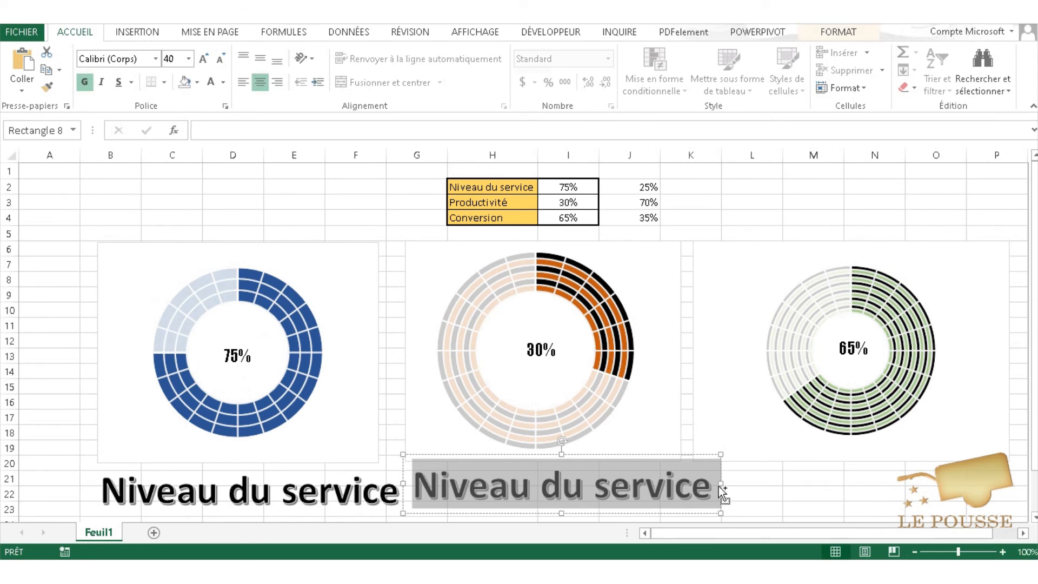
pyautogui.hotkey('ctrl', 'v')
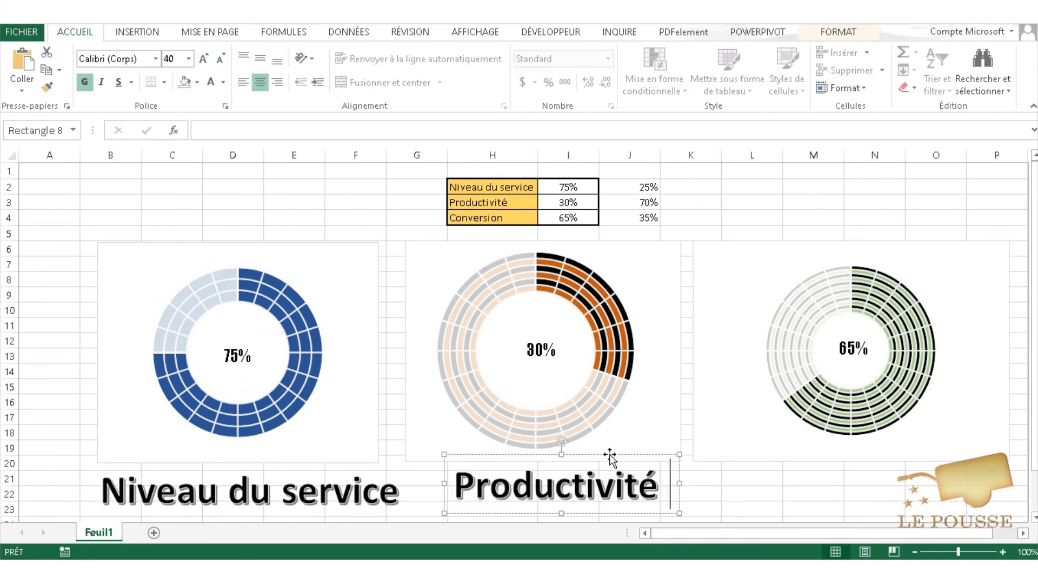
# - Duplicate the Productivité title below the third chart and replace its text with "Conversion" copied from cell H4
pyautogui.moveTo(613, 461); pyautogui.dragTo(895, 463)
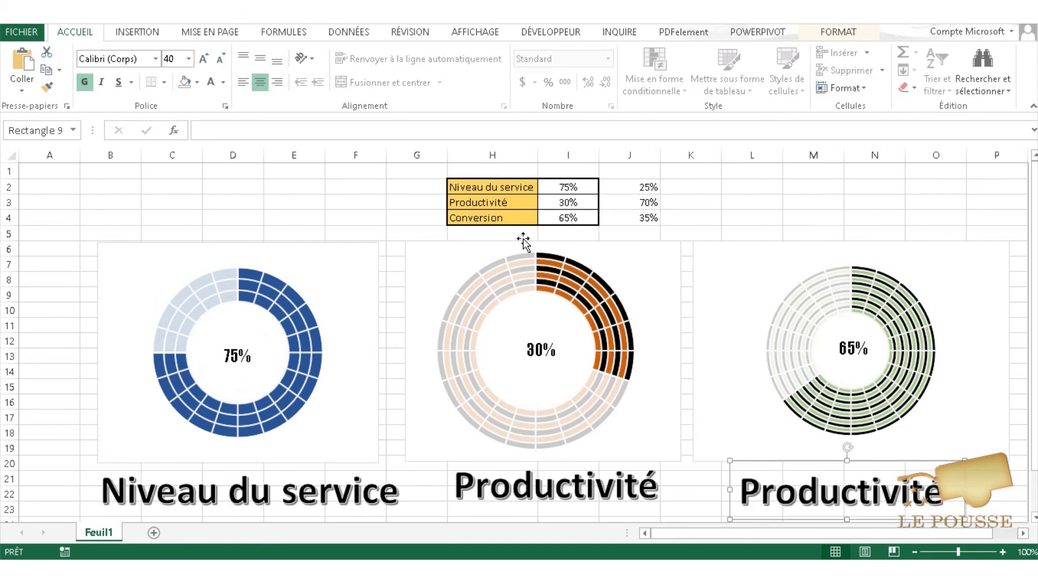
pyautogui.click(504, 220)
pyautogui.moveTo(262, 130); pyautogui.dragTo(150, 117)
pyautogui.hotkey('ctrl', 'c')
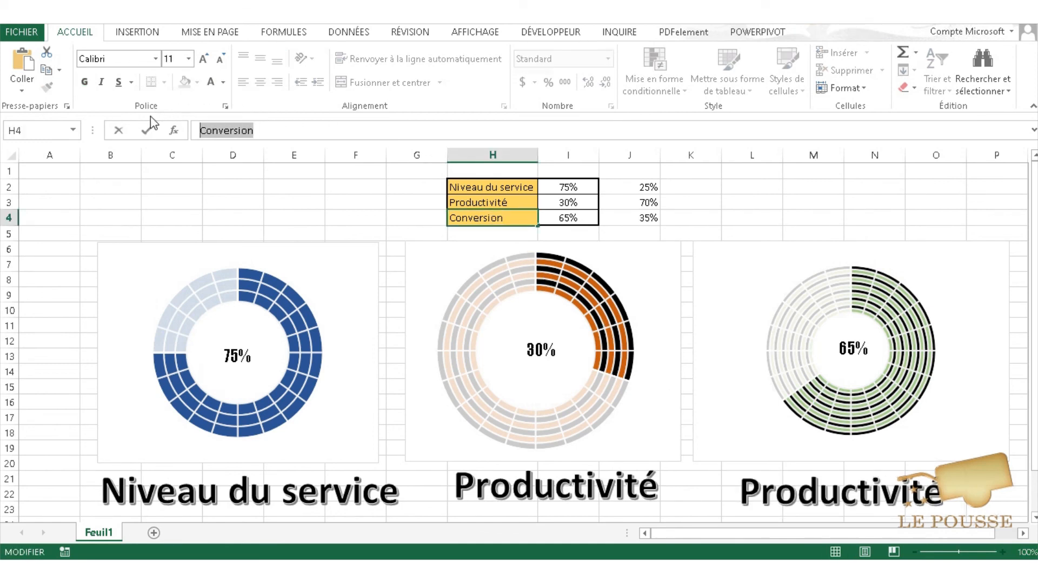
pyautogui.click(762, 483)
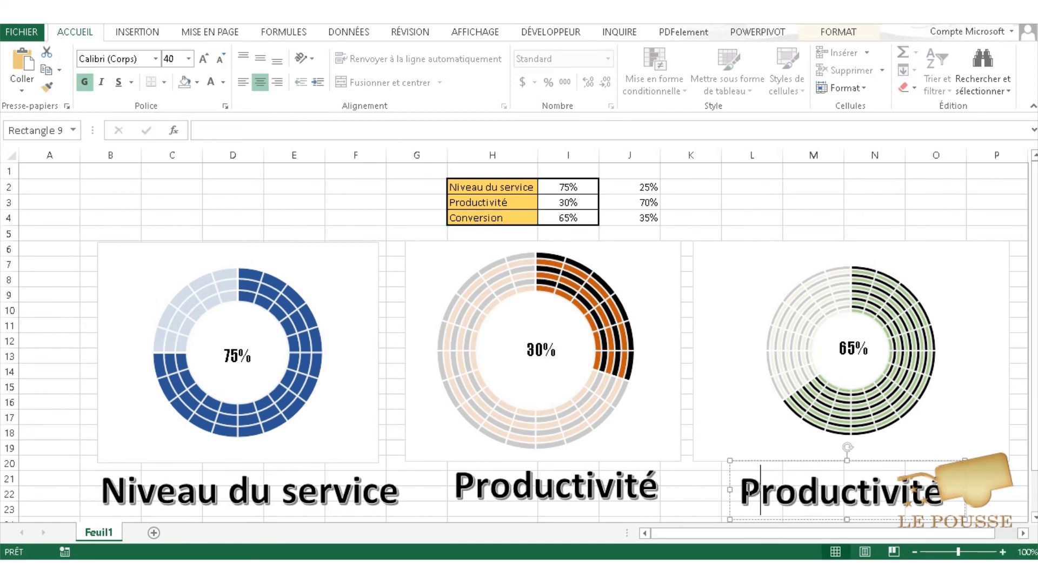
pyautogui.moveTo(739, 489); pyautogui.dragTo(962, 500)
pyautogui.hotkey('ctrl', 'v')
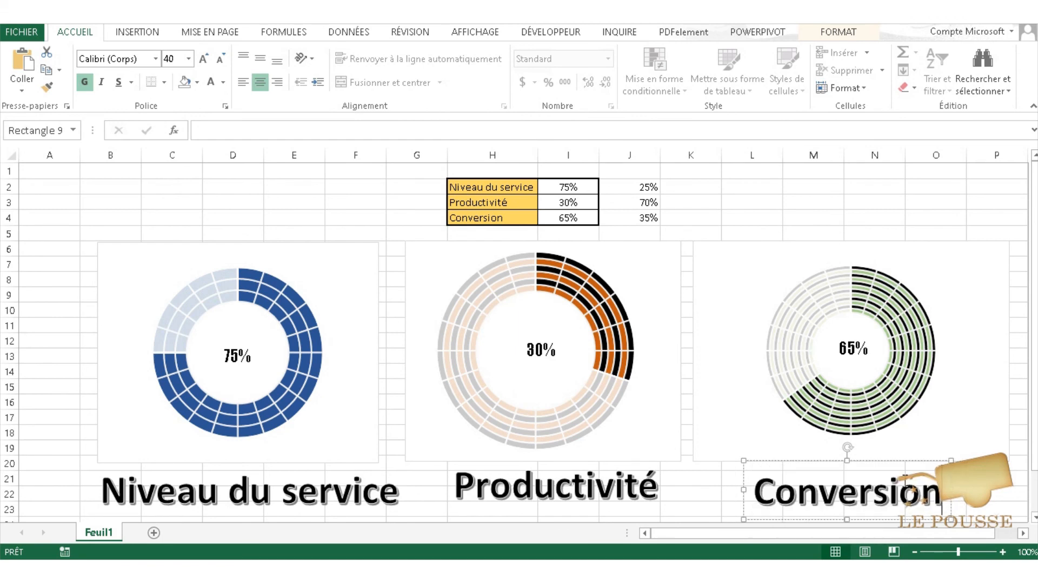
# - Reposition the Conversion title under the third chart, roughly level with the Productivité title
pyautogui.moveTo(878, 460); pyautogui.dragTo(892, 442)
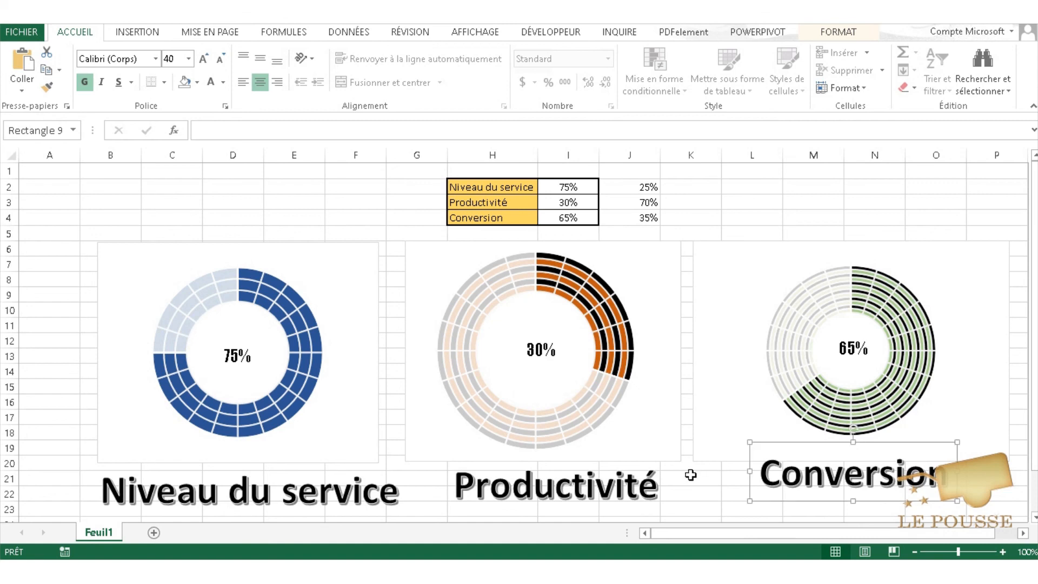
pyautogui.click(600, 488)
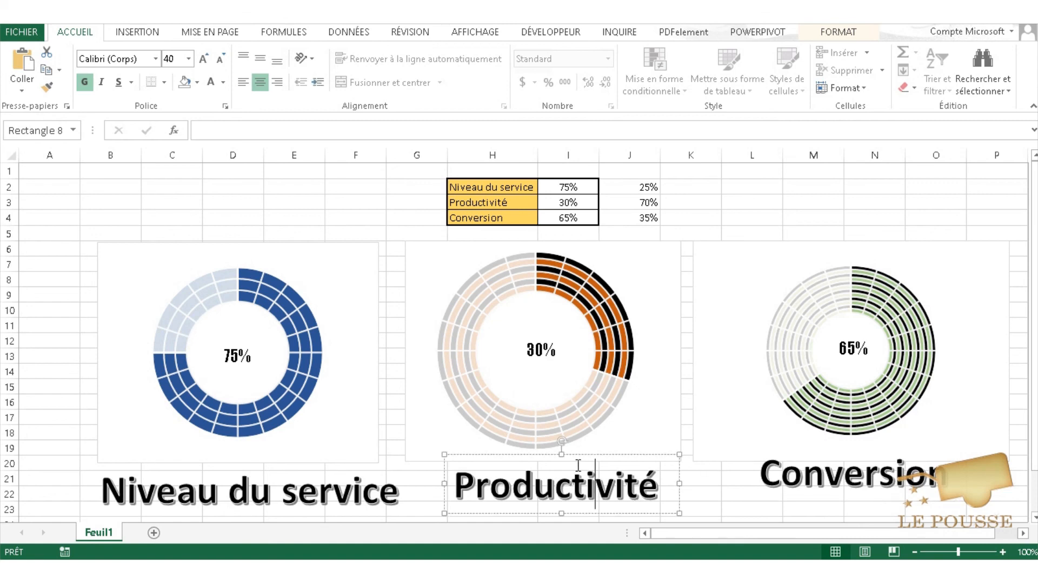
pyautogui.click(853, 493)
pyautogui.moveTo(846, 501); pyautogui.dragTo(850, 502)
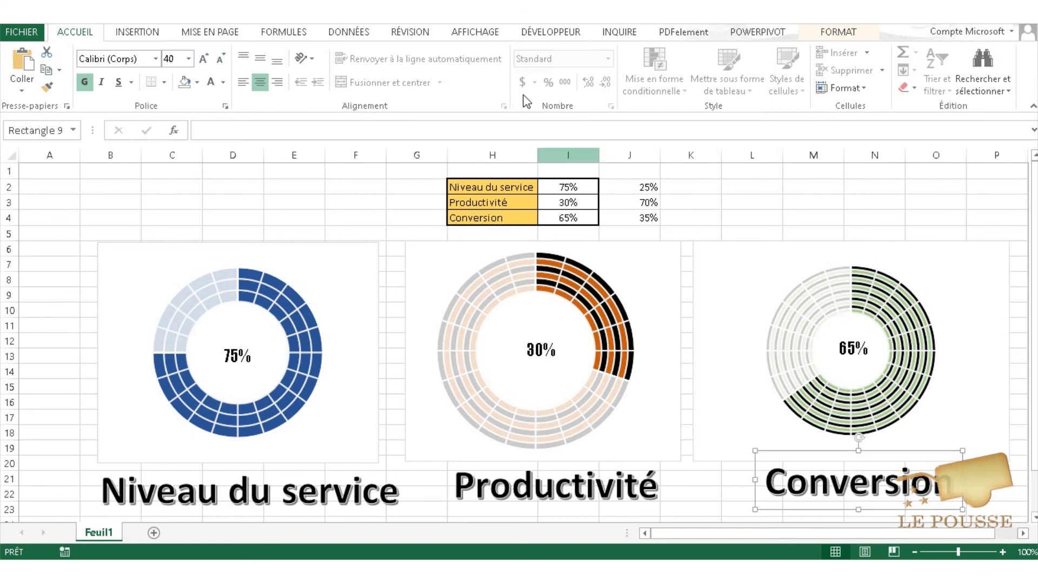
# - Hide the worksheet's formula bar, row and column headings, and gridlines
pyautogui.click(475, 33)
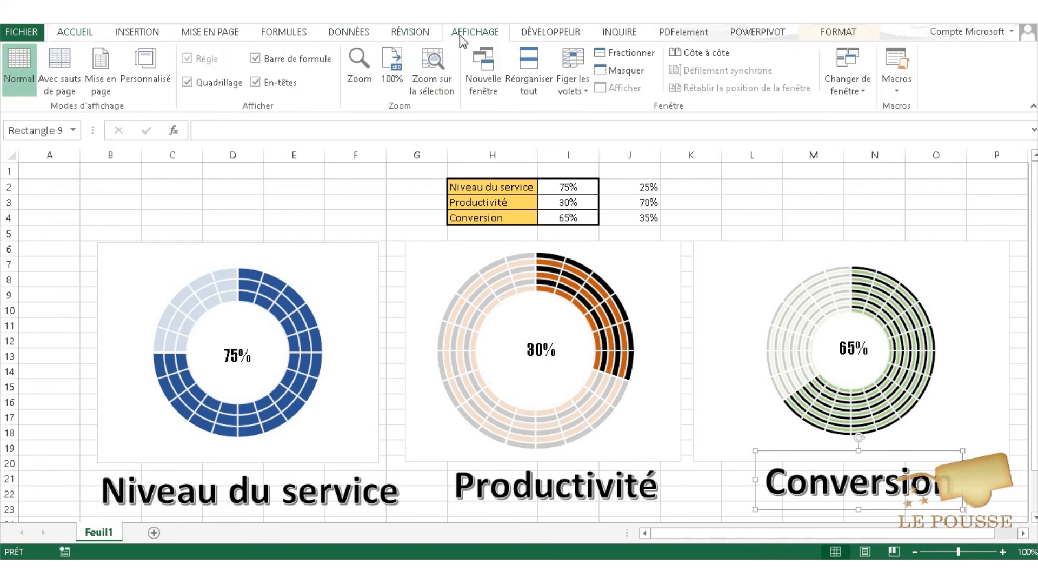
pyautogui.click(255, 59)
pyautogui.click(255, 82)
pyautogui.click(206, 86)
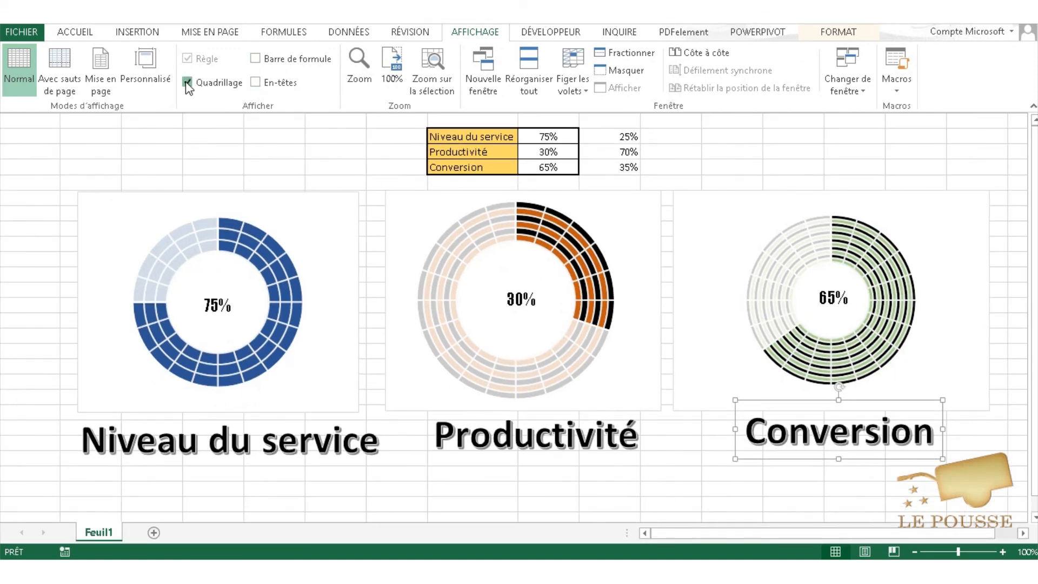
pyautogui.click(715, 142)
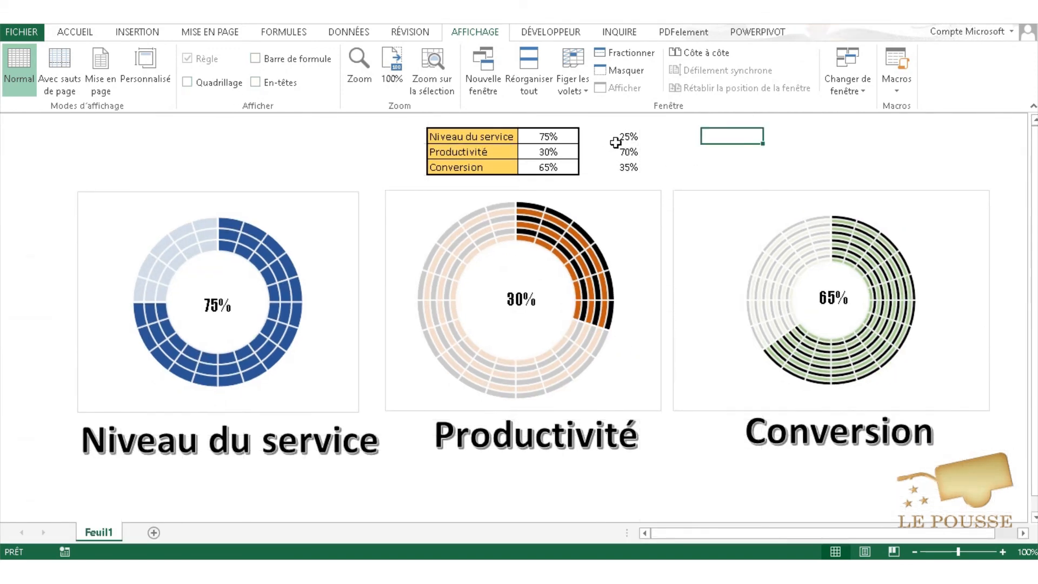
# - Set the font colour of the remainder percentages in J2:J4 to white so they blend into the sheet
pyautogui.moveTo(622, 137); pyautogui.dragTo(627, 168)
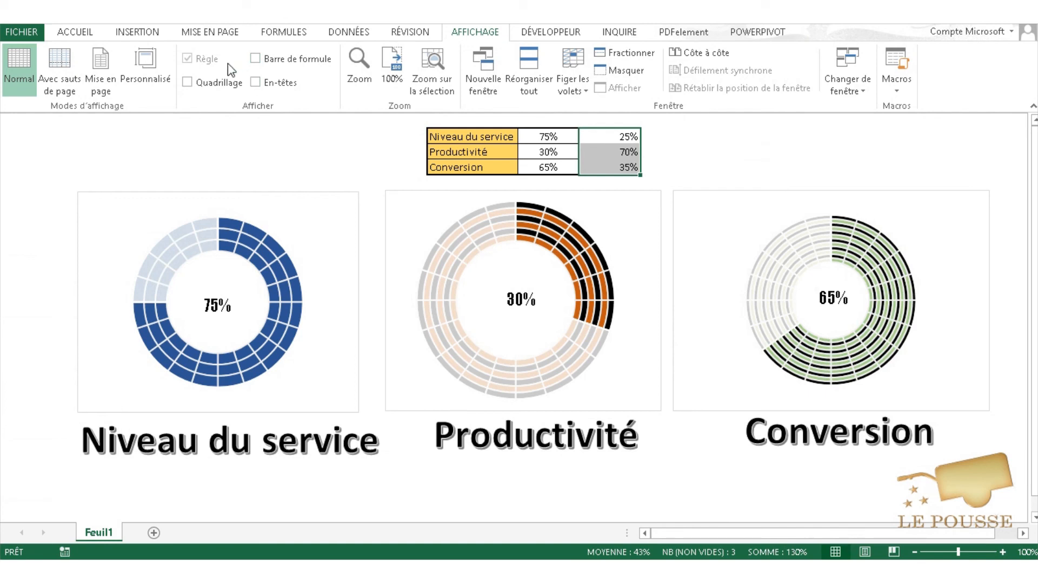
pyautogui.click(93, 34)
pyautogui.click(212, 82)
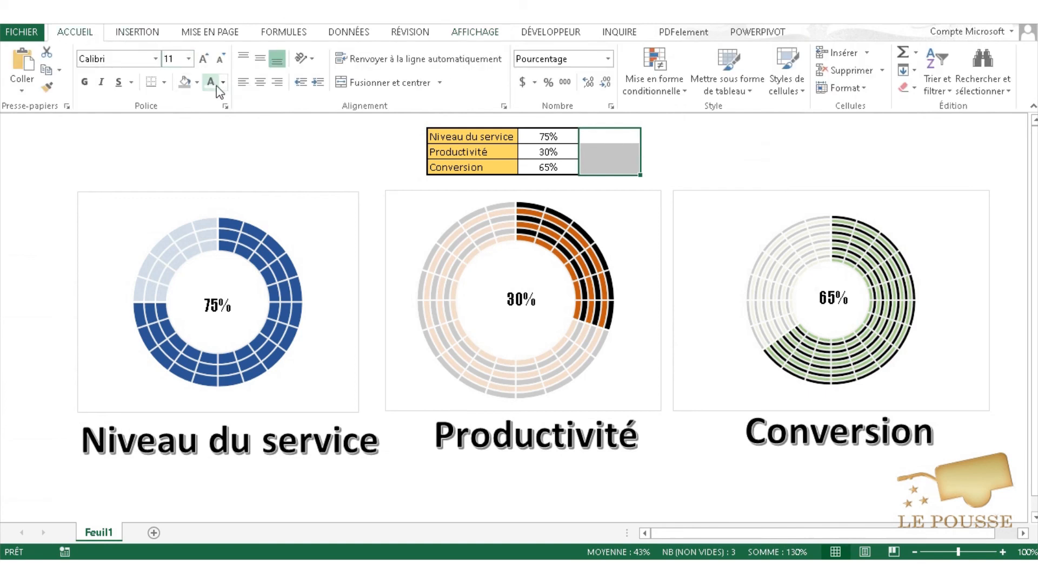
pyautogui.click(733, 137)
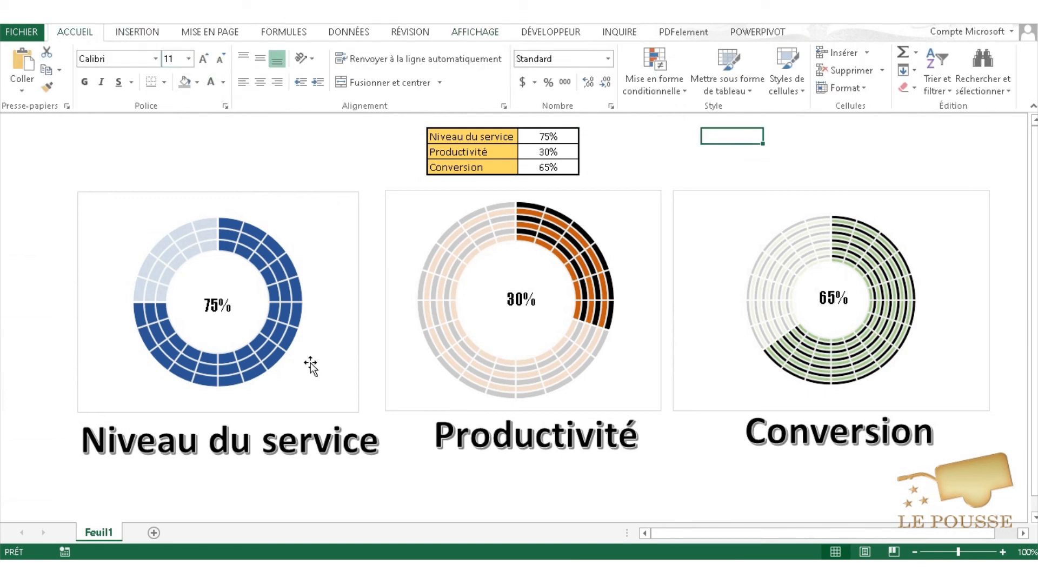
pyautogui.click(262, 439)
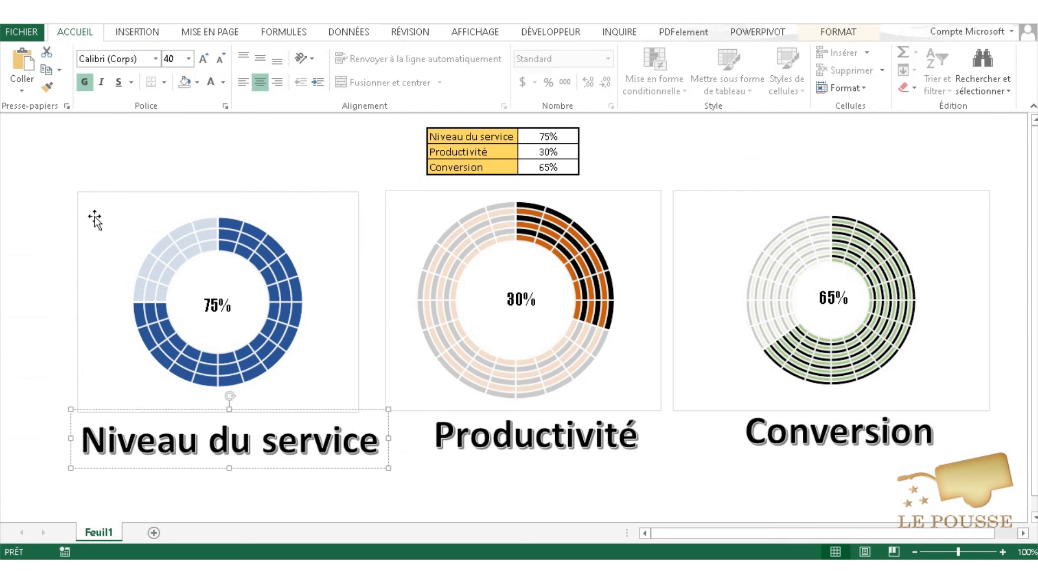
pyautogui.click(87, 192)
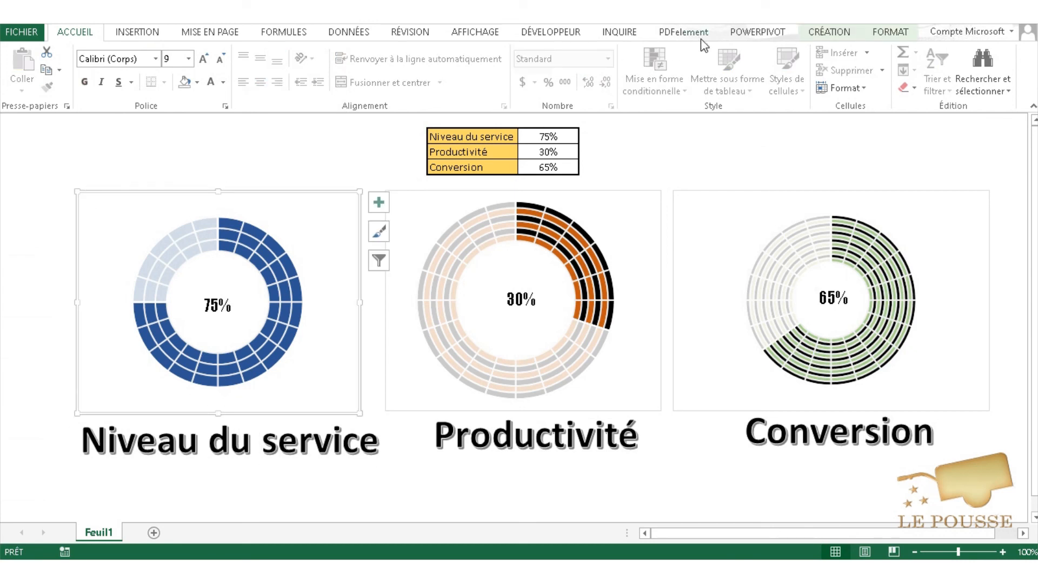
pyautogui.click(433, 187)
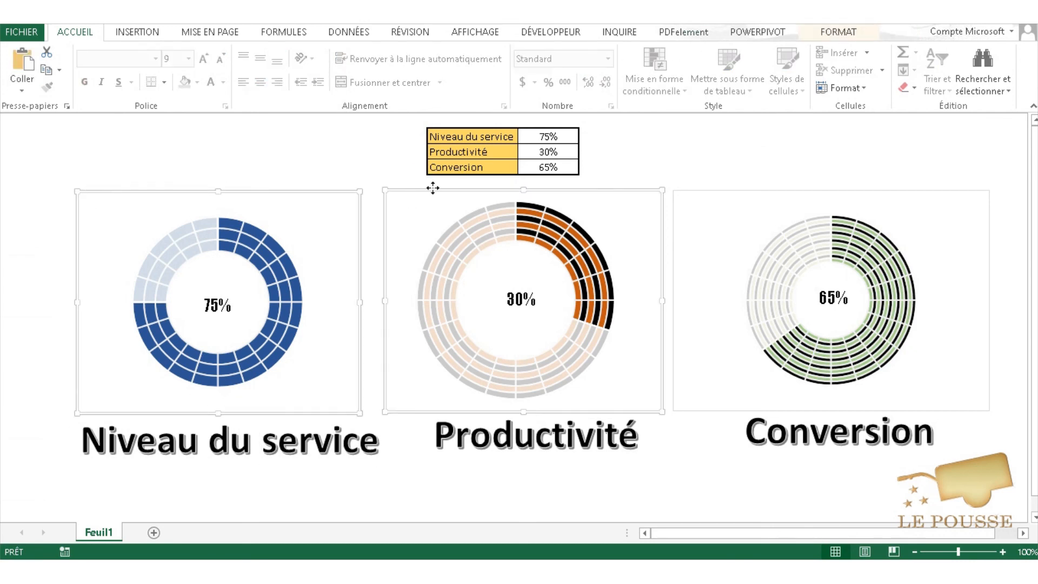
pyautogui.keyDown('ctrl'); pyautogui.click(737, 194); pyautogui.keyUp('ctrl')
pyautogui.click(839, 33)
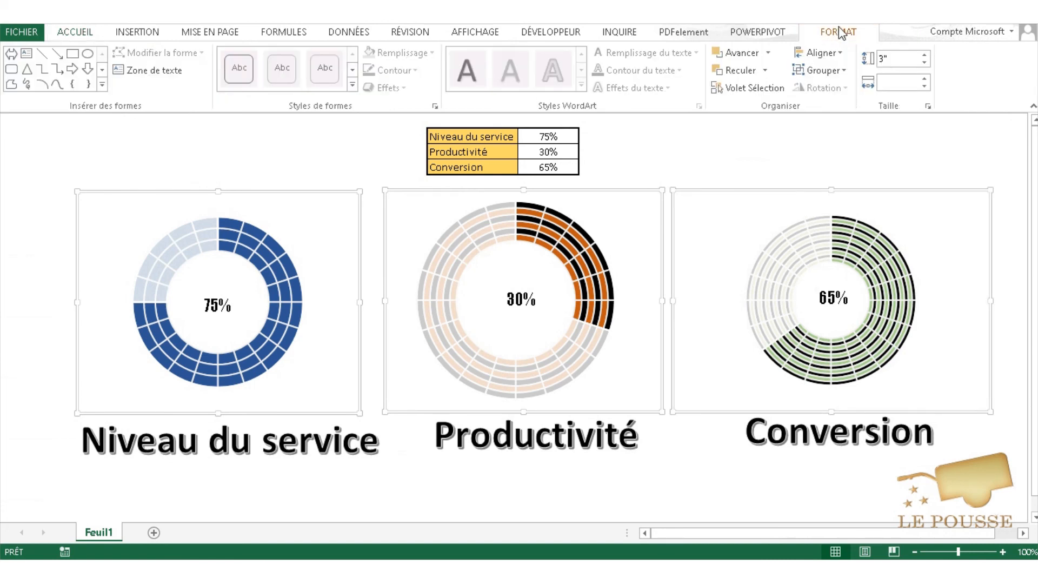
pyautogui.click(635, 164)
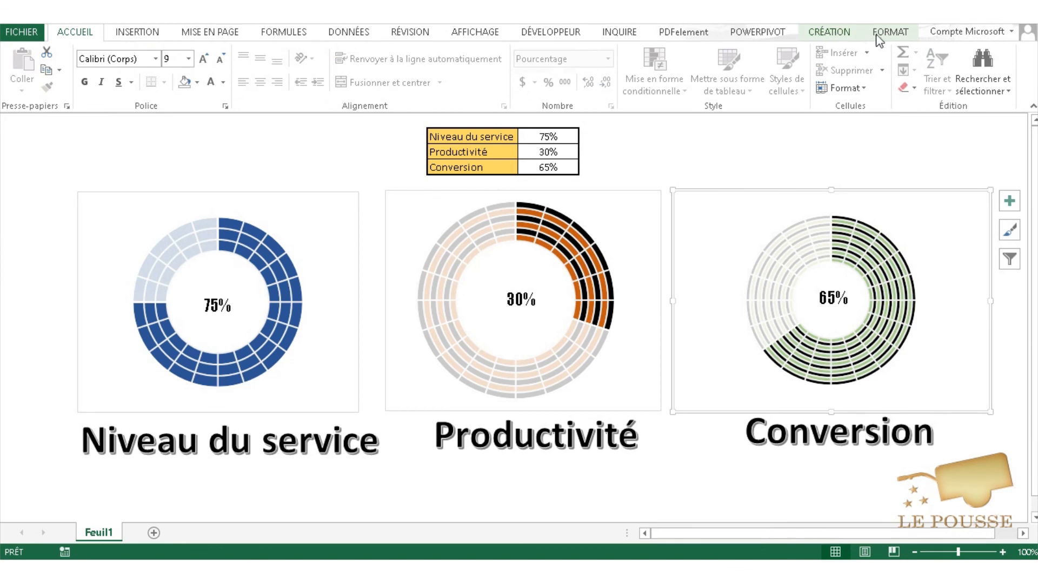
# - Set the Conversion chart area to no fill and open its outline options
pyautogui.click(890, 32)
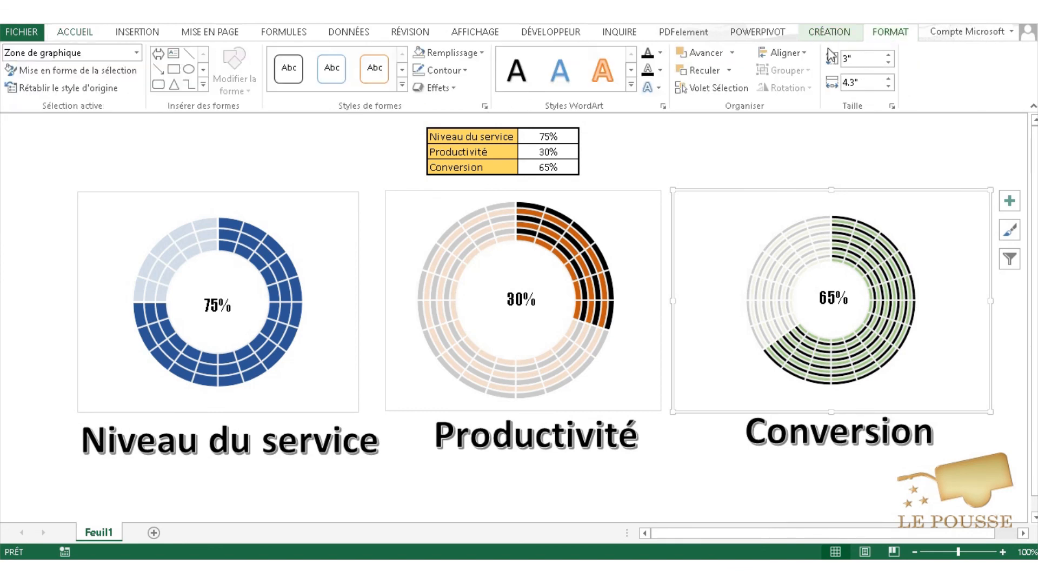
pyautogui.click(424, 54)
pyautogui.click(438, 205)
pyautogui.click(442, 71)
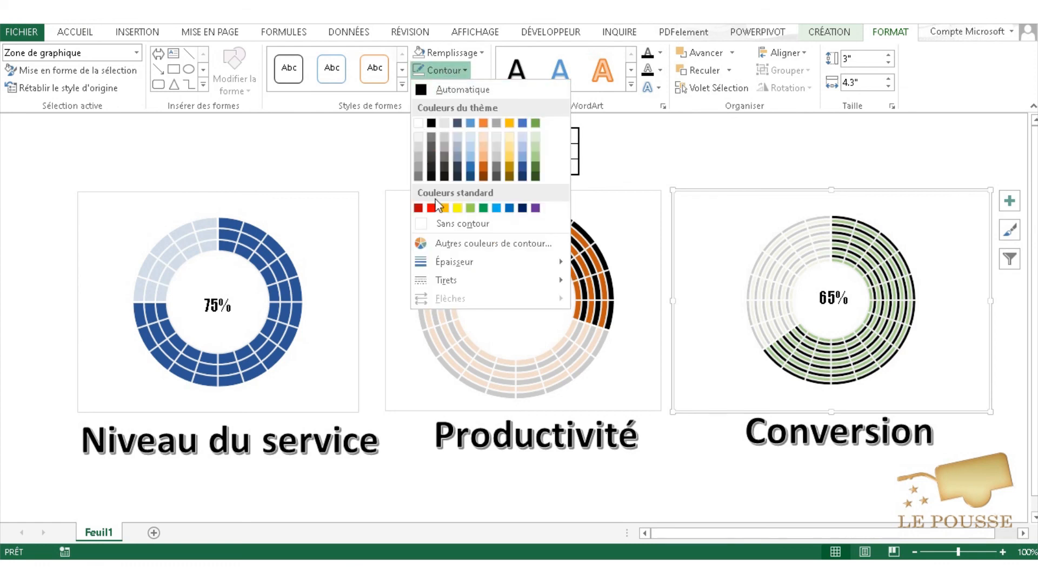